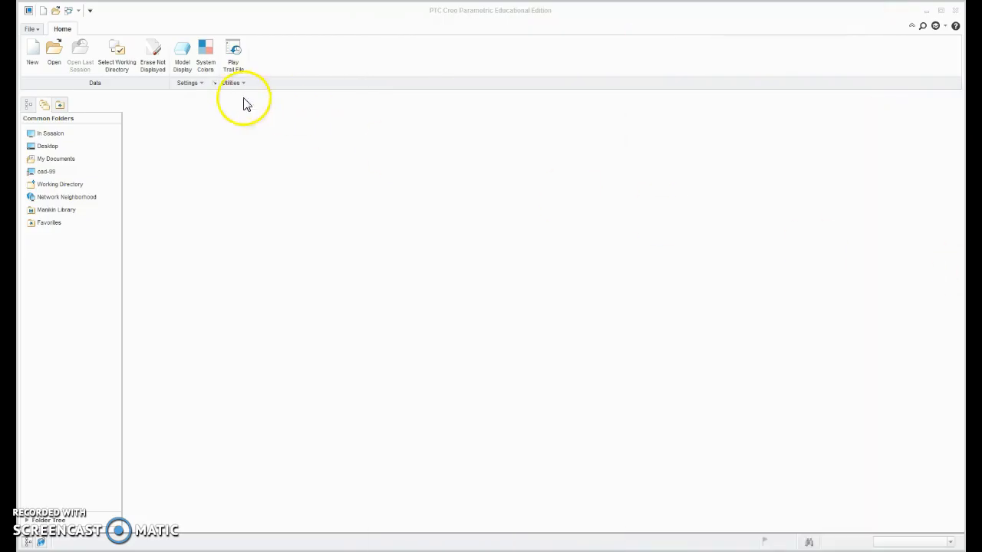
Step: Set the working directory to the MS1001-SINGLE CYLINDER ENGINE folder inside My Documents > CAD
left_click(121, 66)
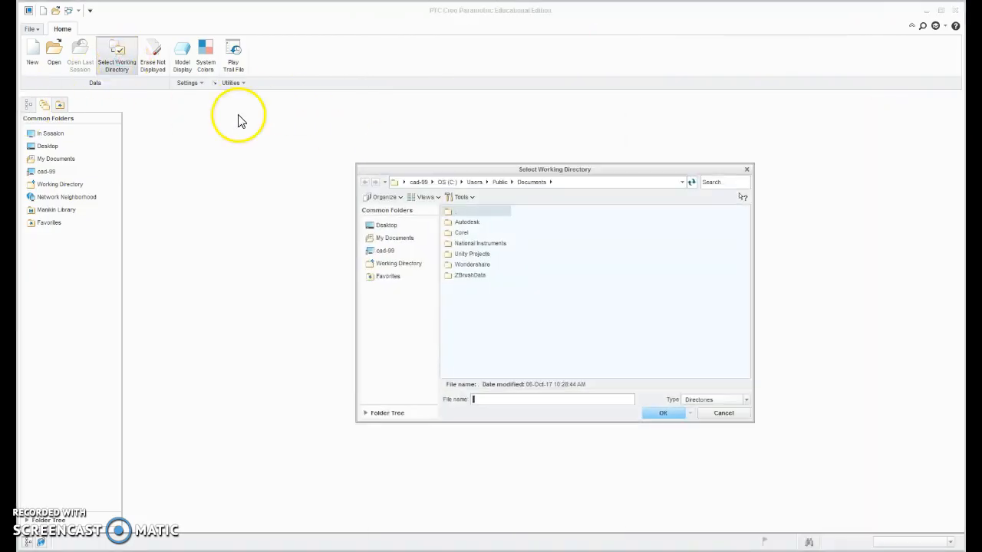
left_click(387, 251)
double_click(464, 223)
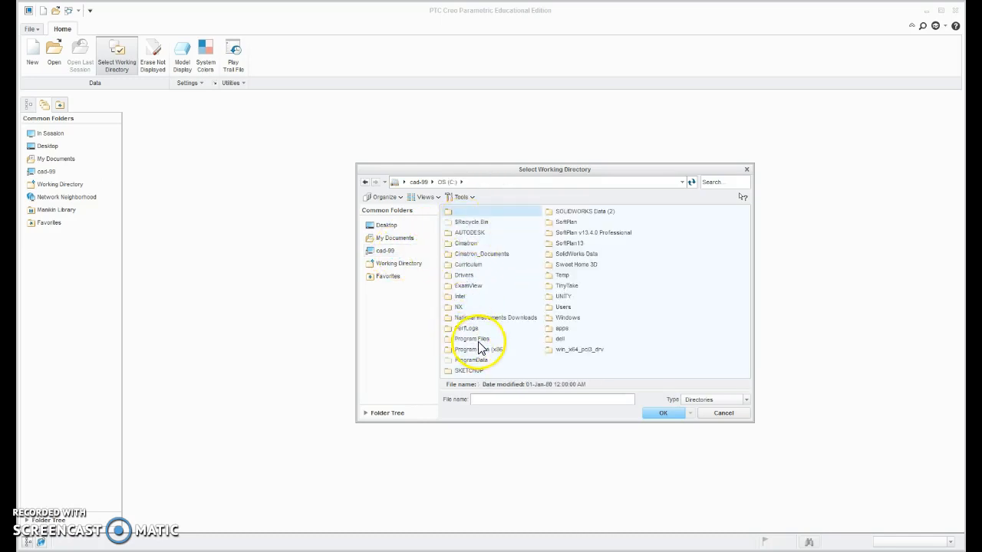
left_click(391, 239)
left_click(460, 288)
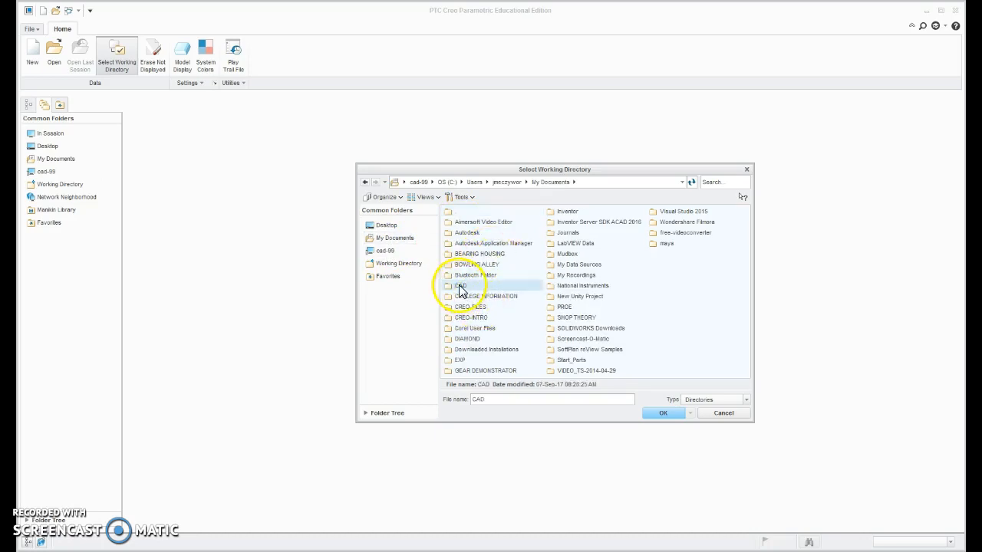
double_click(460, 287)
double_click(473, 275)
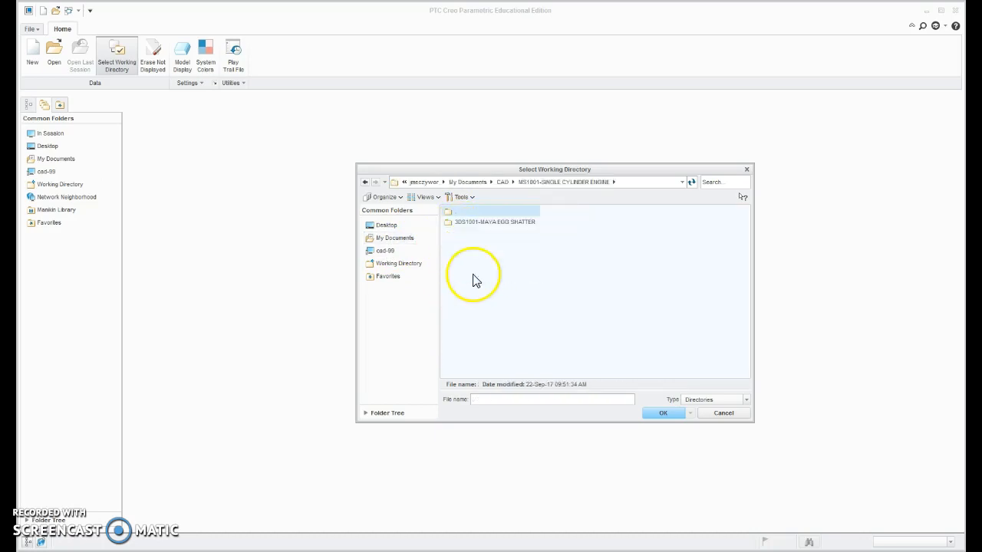
left_click(661, 415)
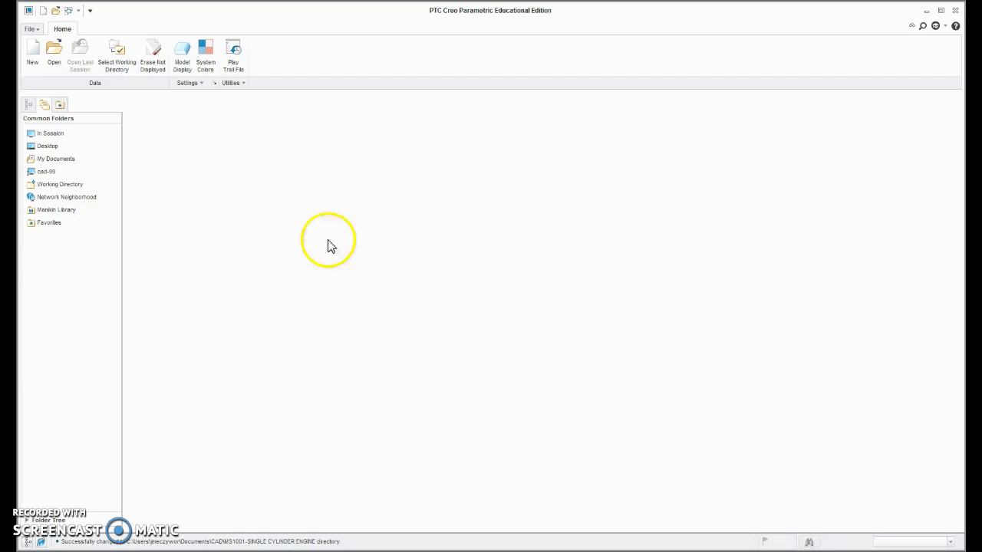
Step: Create a new solid part named MS1001-04 using the default template
left_click(32, 65)
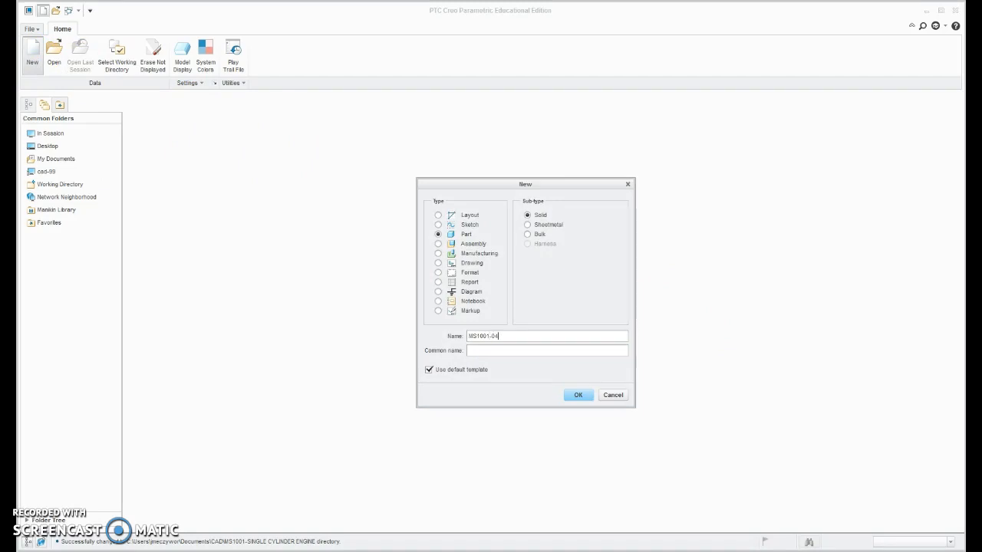
key("Return")
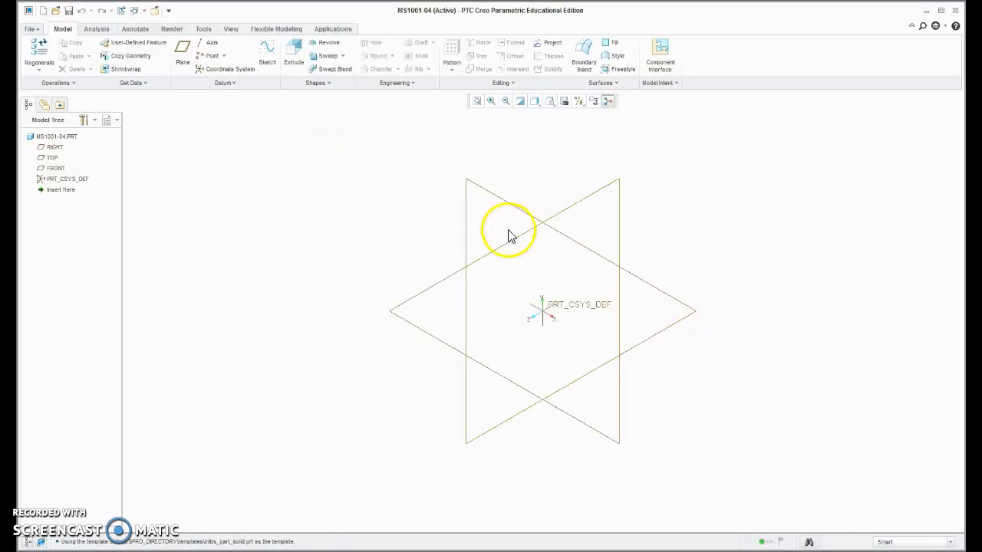
Step: Start an Extrude feature and define its internal sketch on the FRONT datum plane with the default orientation
left_click(300, 68)
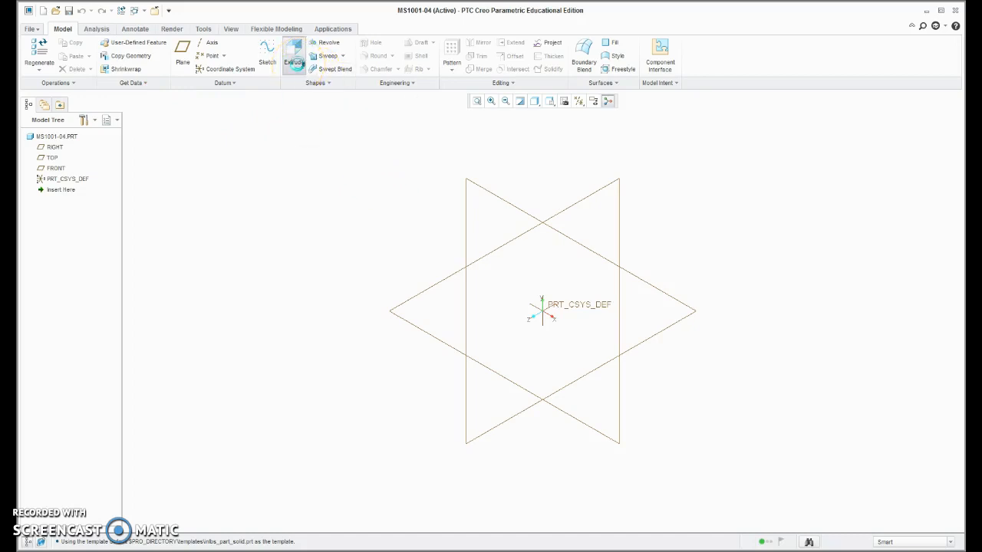
right_click(347, 223)
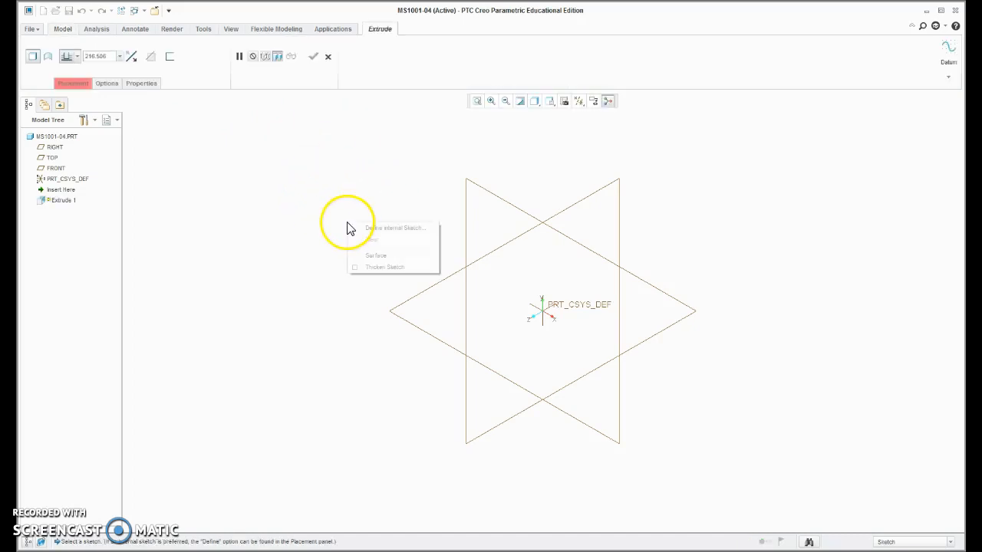
left_click(401, 229)
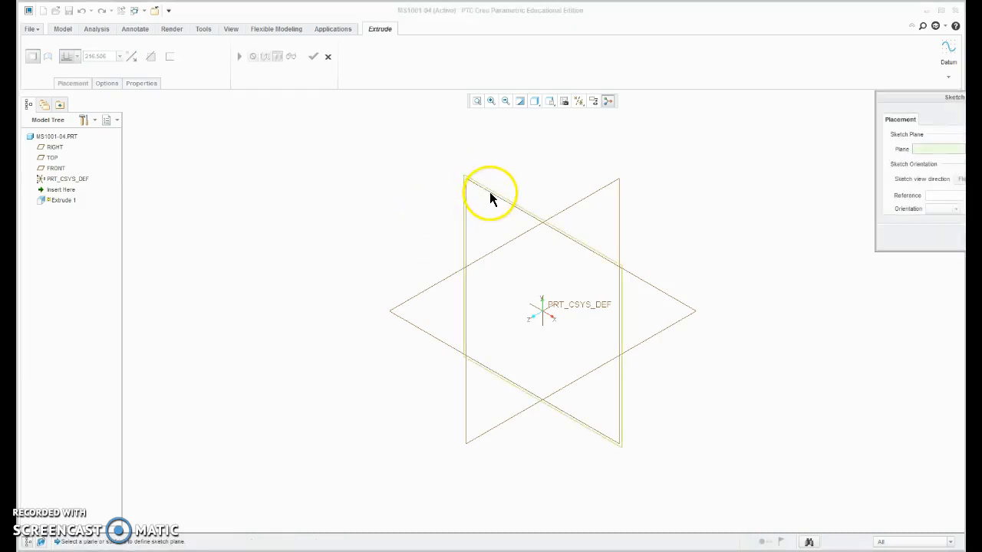
left_click(489, 194)
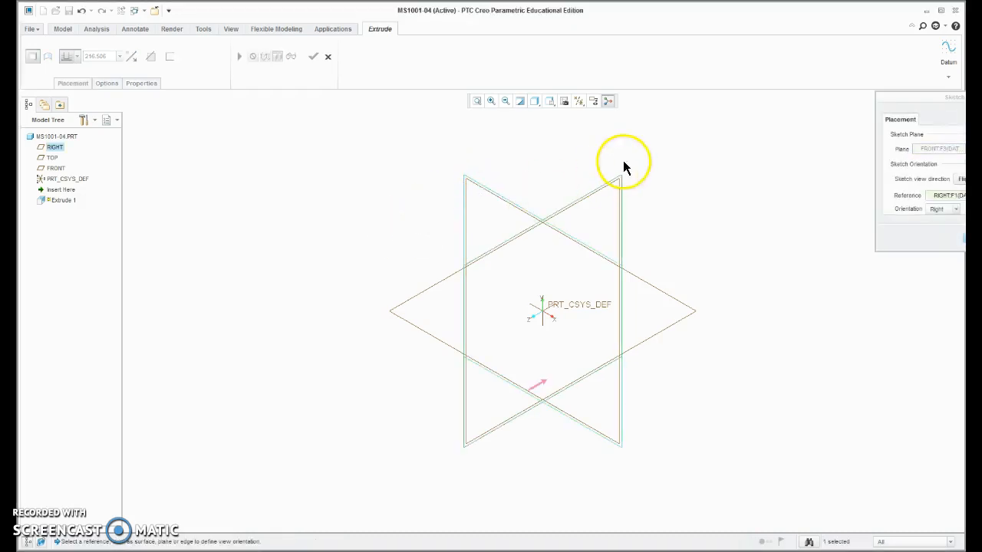
middle_click(783, 218)
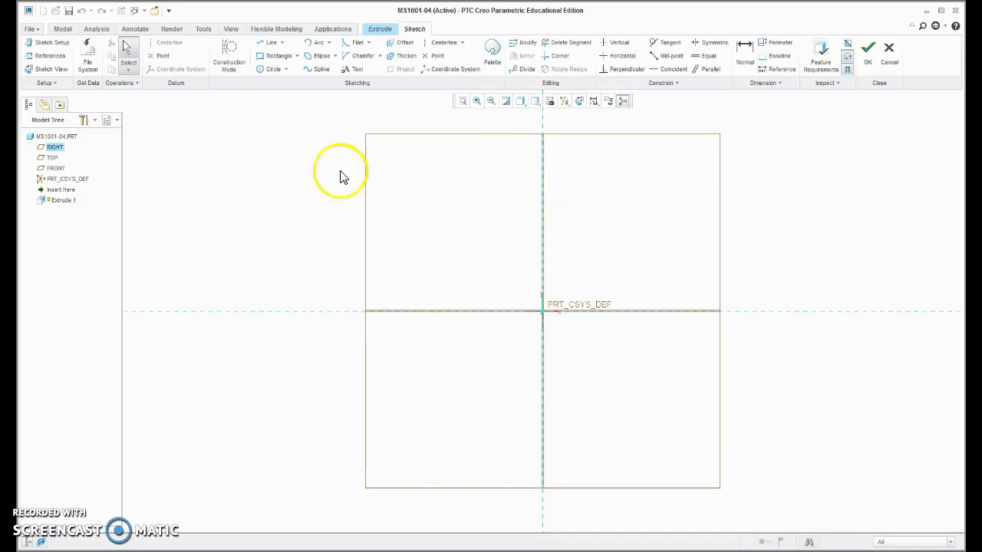
Step: Sketch a closed inverted-T line profile sitting on the horizontal reference, about 310 wide and 214 high, with a stem about 108 wide
left_click(269, 46)
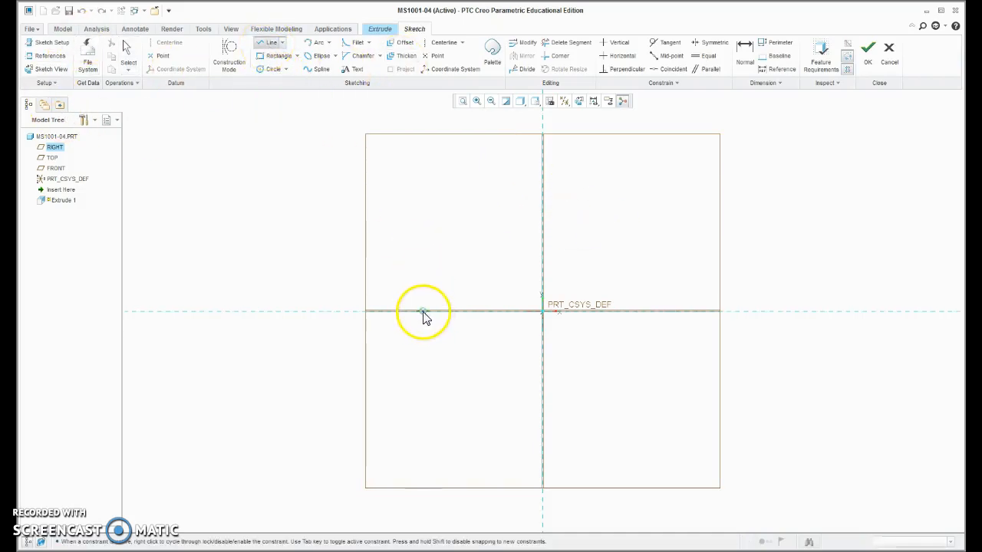
left_click(422, 311)
left_click(422, 264)
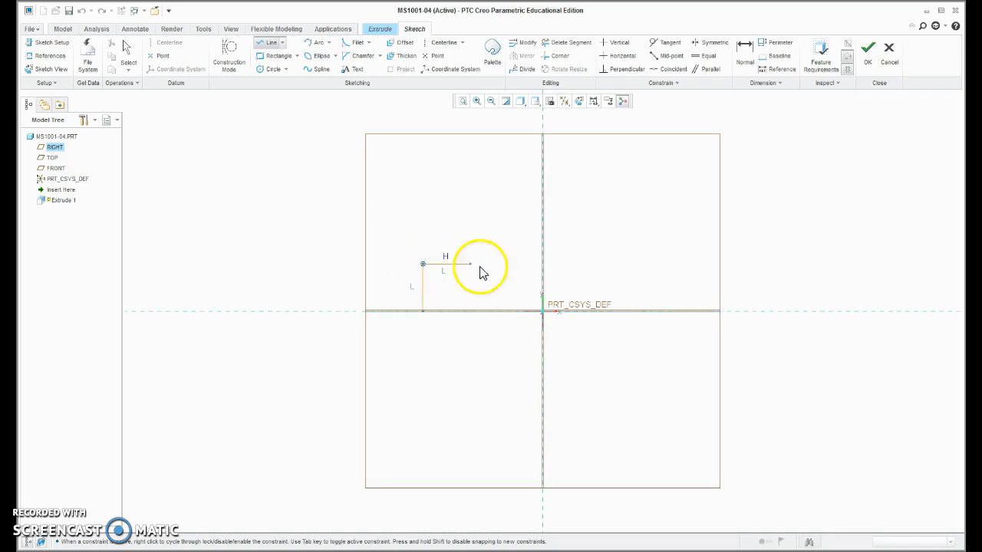
left_click(502, 265)
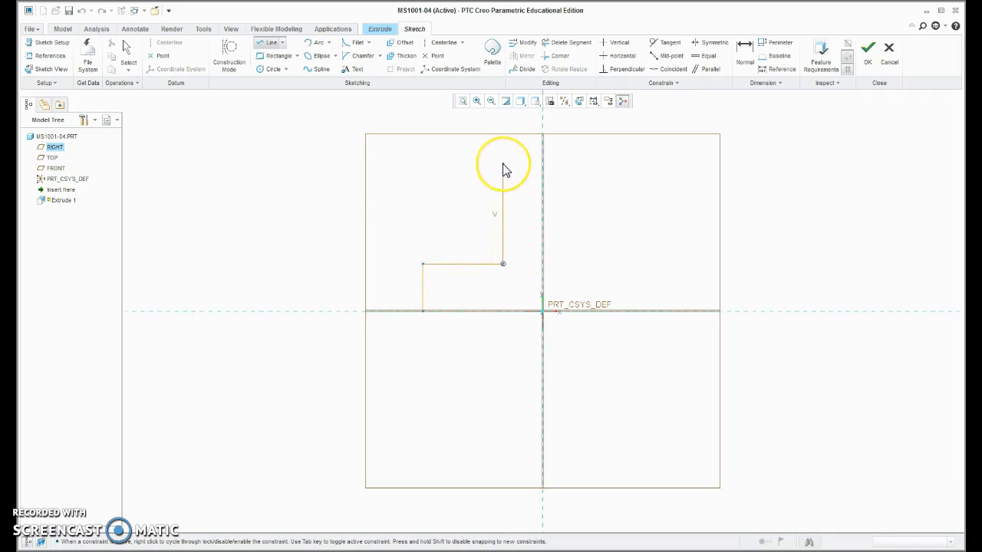
left_click(503, 161)
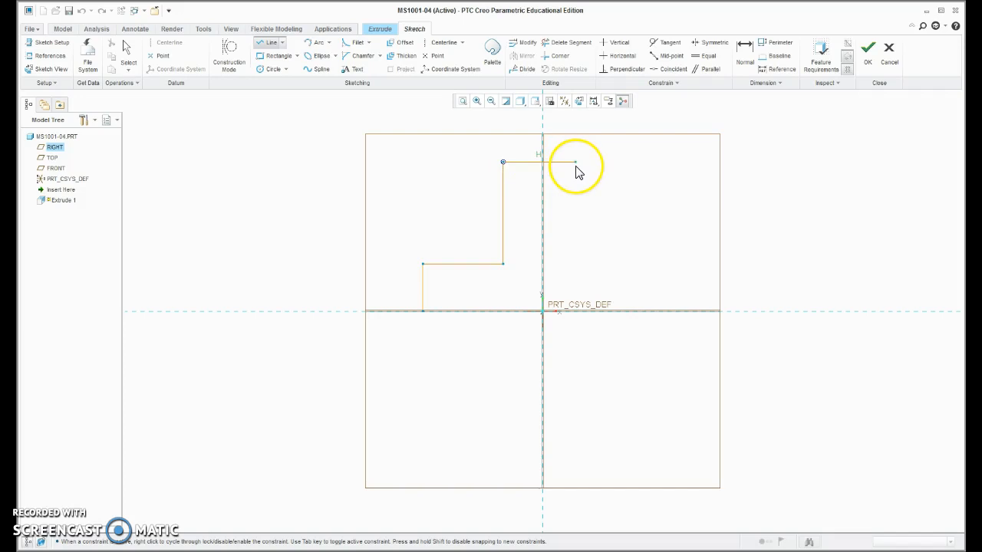
left_click(578, 162)
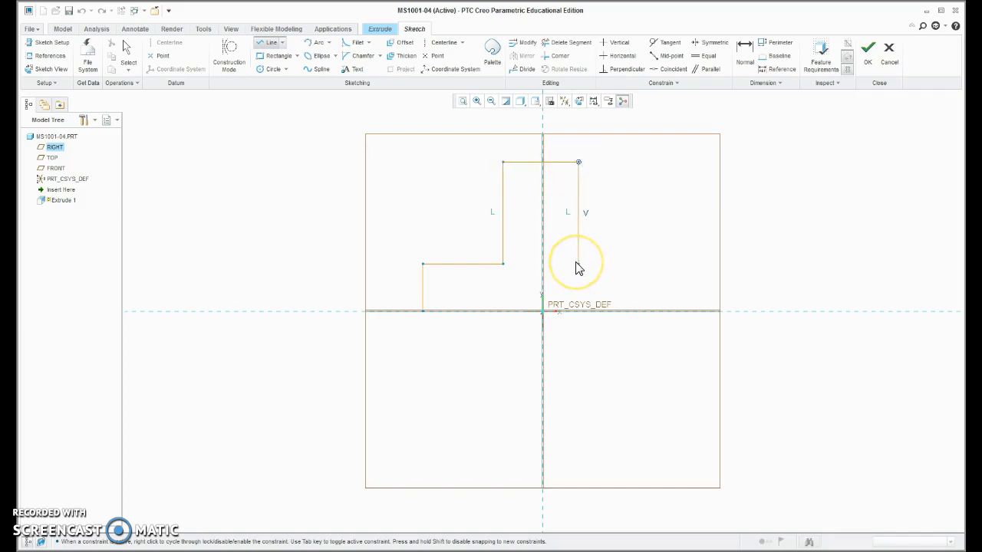
left_click(578, 264)
left_click(638, 265)
left_click(637, 311)
left_click(423, 311)
middle_click(471, 372)
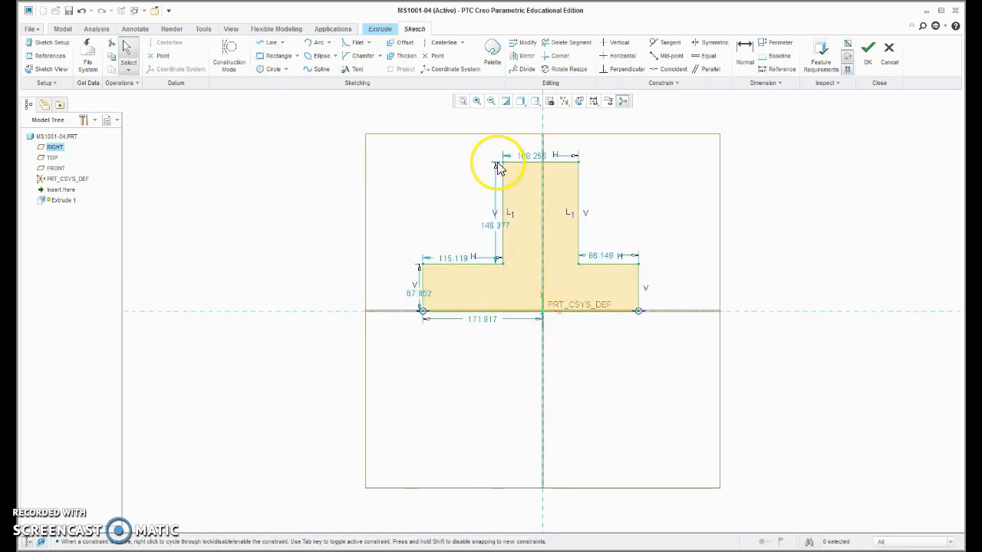
Step: Add a vertical construction centerline along the vertical reference through the T profile
left_click(440, 46)
left_click(542, 146)
left_click(546, 174)
middle_click(709, 148)
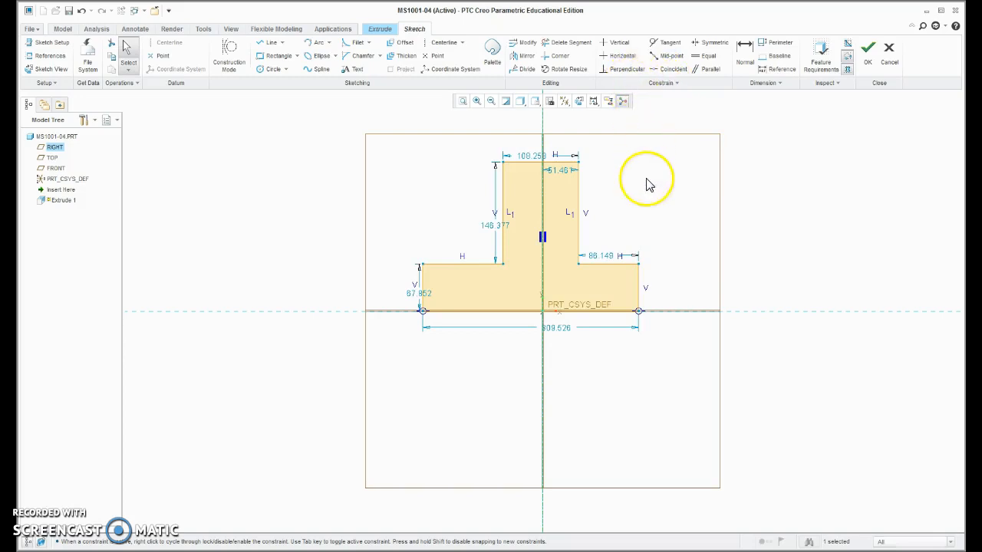
Step: Make the stem's top corners and the base's upper outer corners symmetric about the vertical centerline
left_click(709, 43)
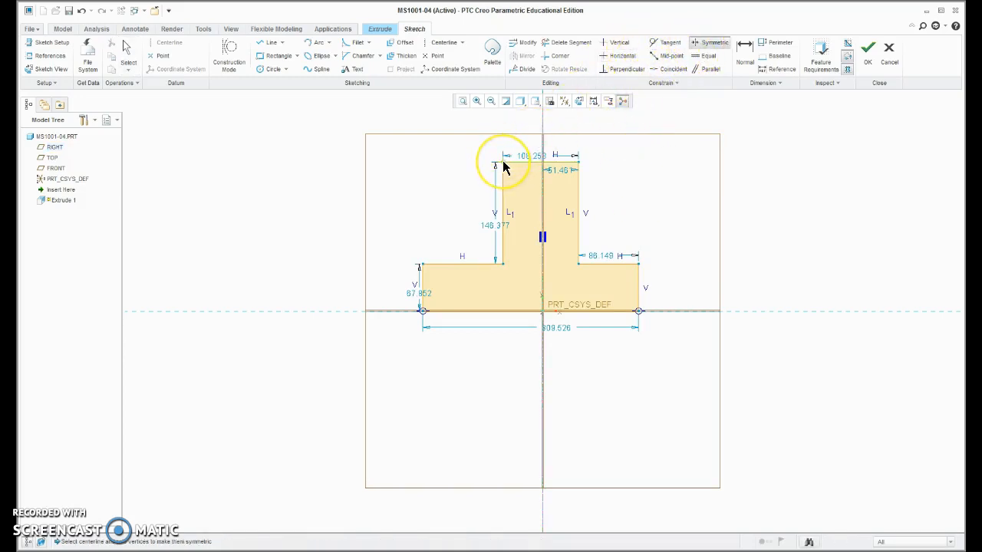
left_click(540, 133)
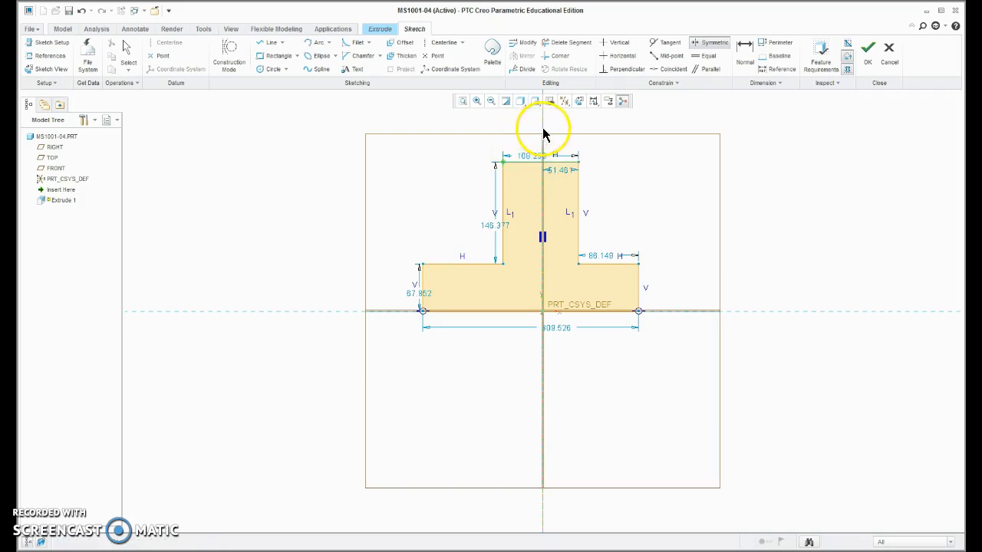
left_click(577, 164)
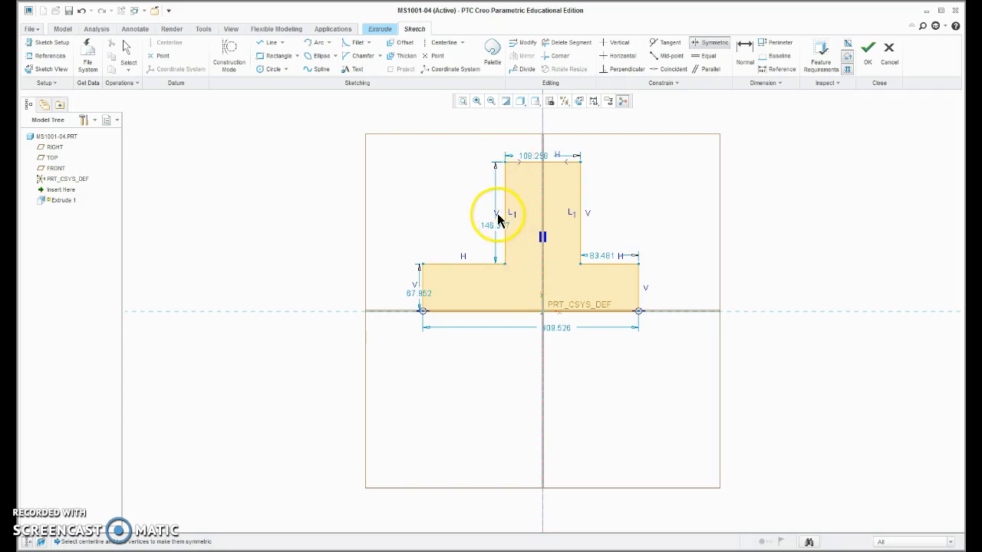
left_click(423, 265)
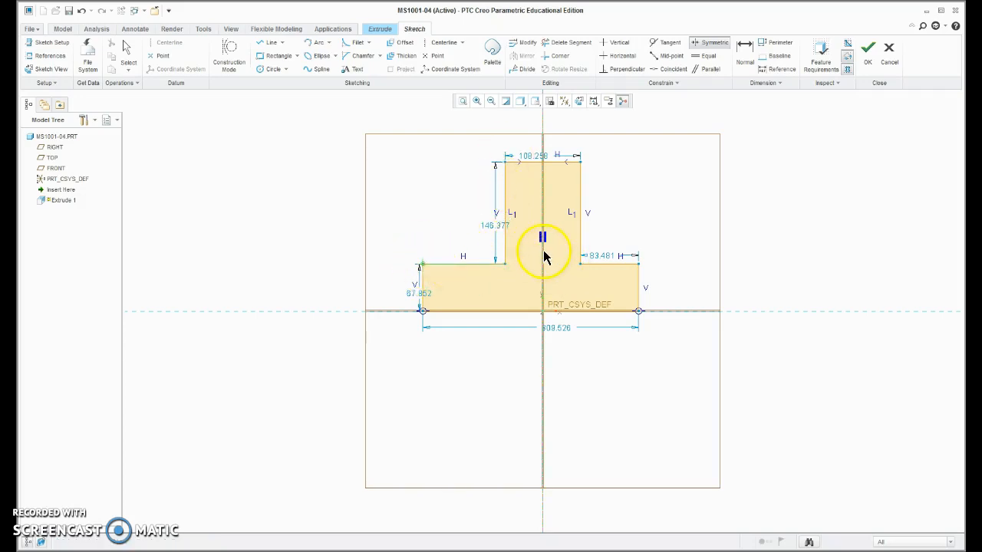
left_click(638, 264)
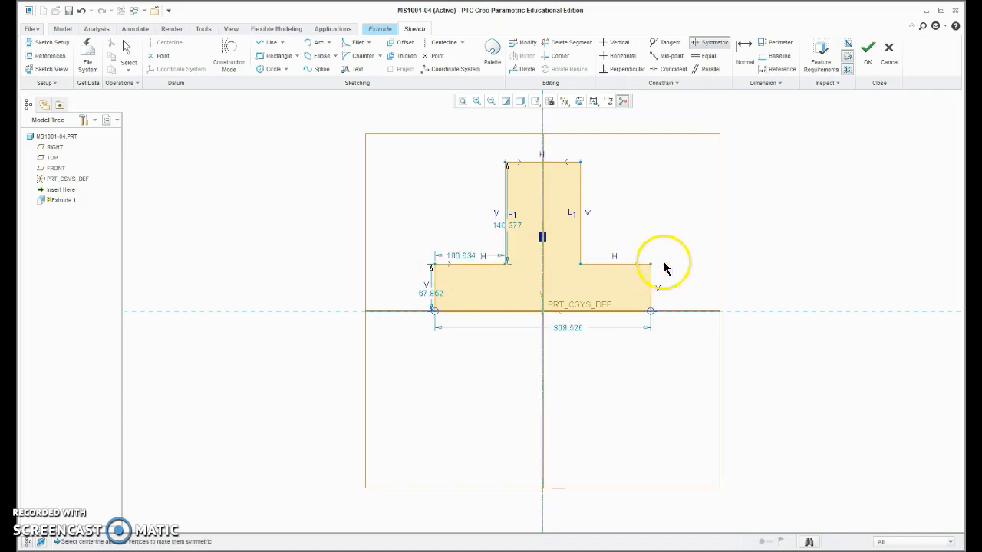
middle_click(675, 204)
Step: Dimension the T profile's base width, overall height, base height and stem width
left_click(745, 55)
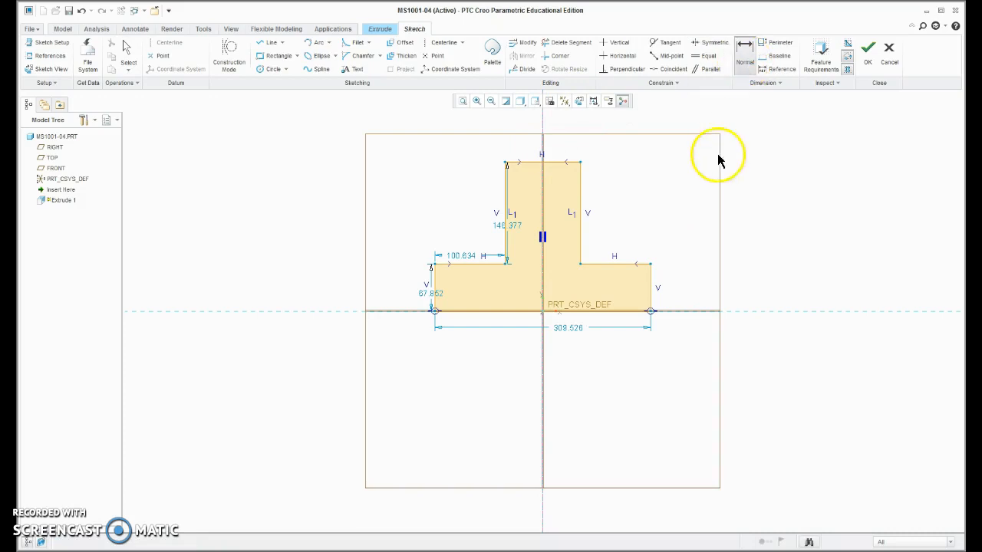
left_click(565, 310)
middle_click(574, 371)
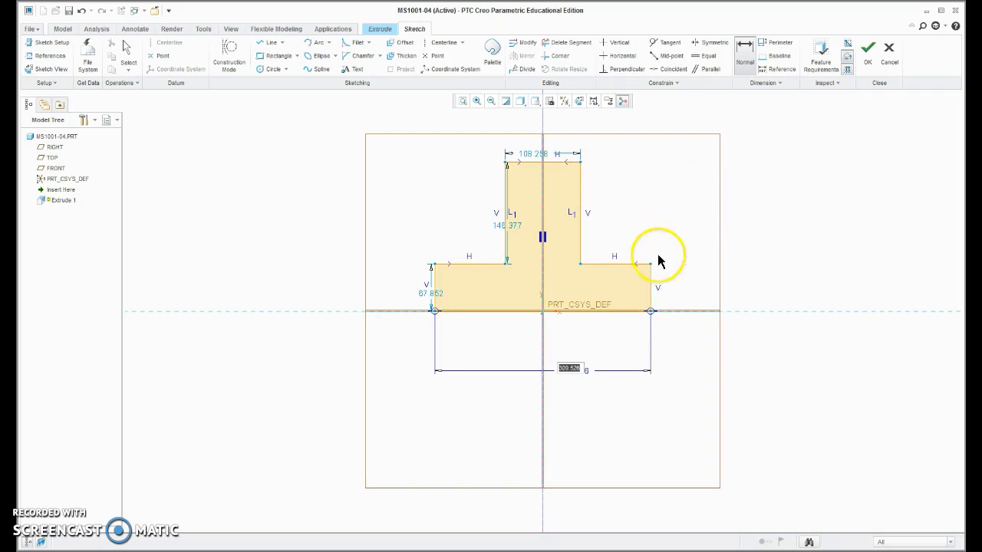
left_click(626, 310)
left_click(564, 162)
middle_click(693, 220)
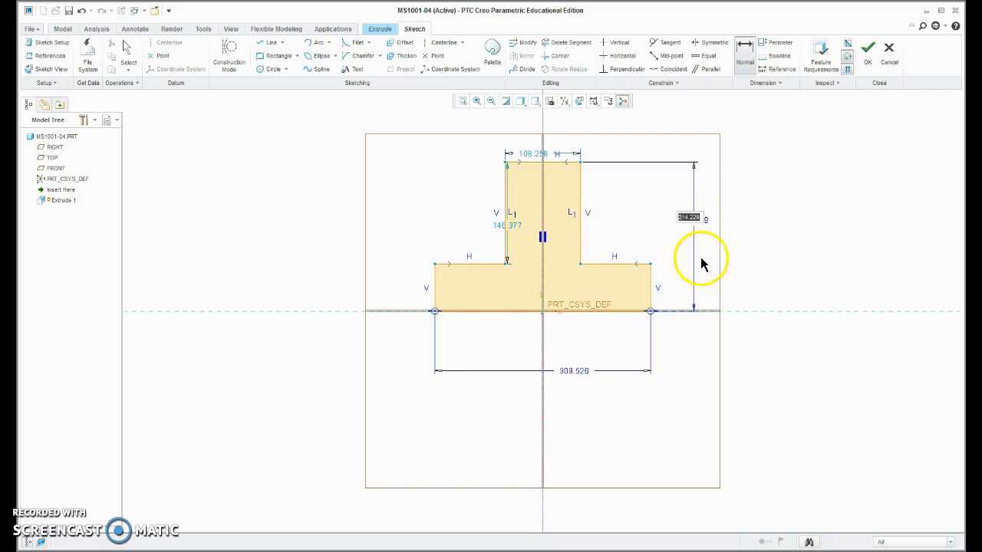
left_click(652, 285)
middle_click(669, 281)
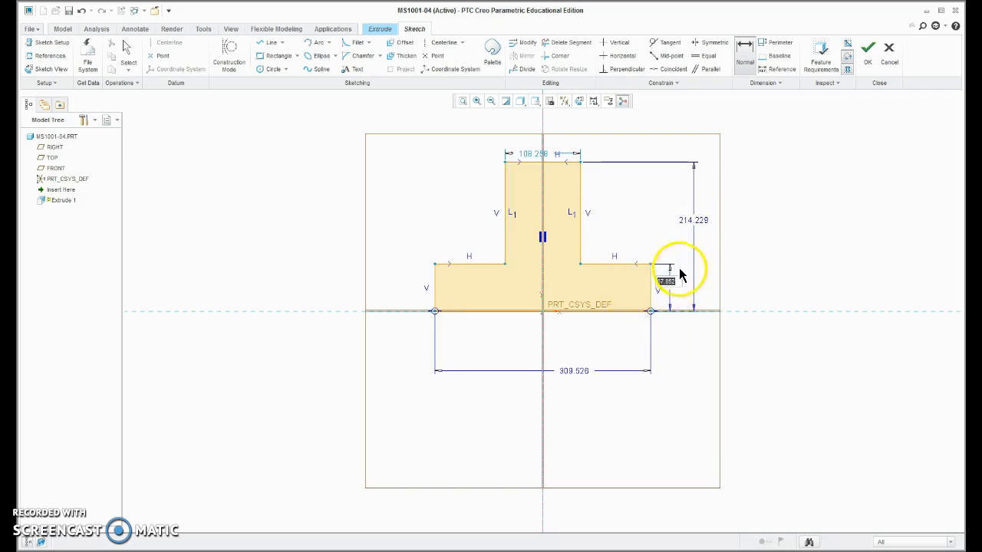
left_click(528, 161)
middle_click(626, 135)
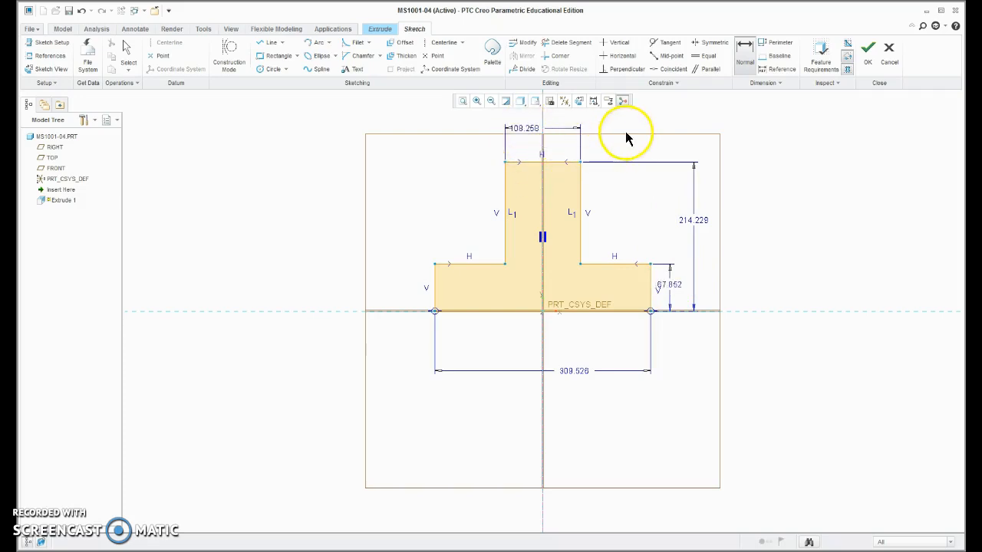
middle_click(749, 203)
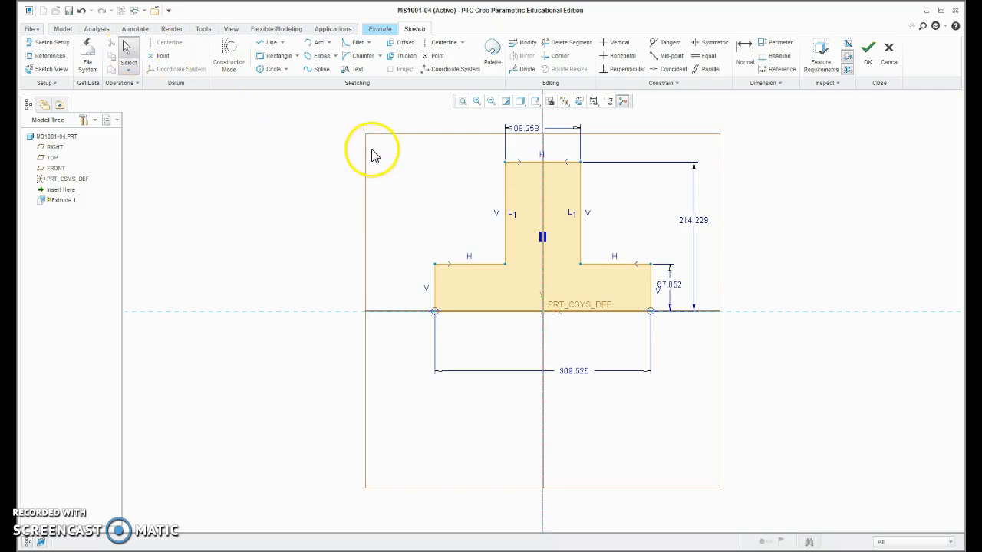
Step: Modify all the profile's dimensions together with locked scale, setting the base width to 3 so the whole sketch rescales
mouse_move(354, 106)
left_mouse_down()
mouse_move(375, 142)
mouse_move(798, 407)
mouse_move(796, 423)
left_mouse_up()
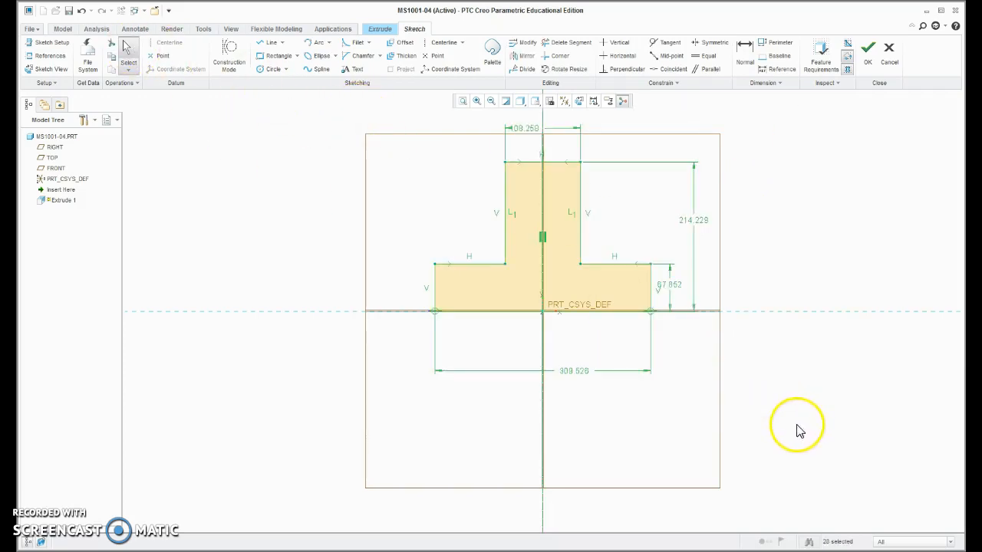
right_click(694, 420)
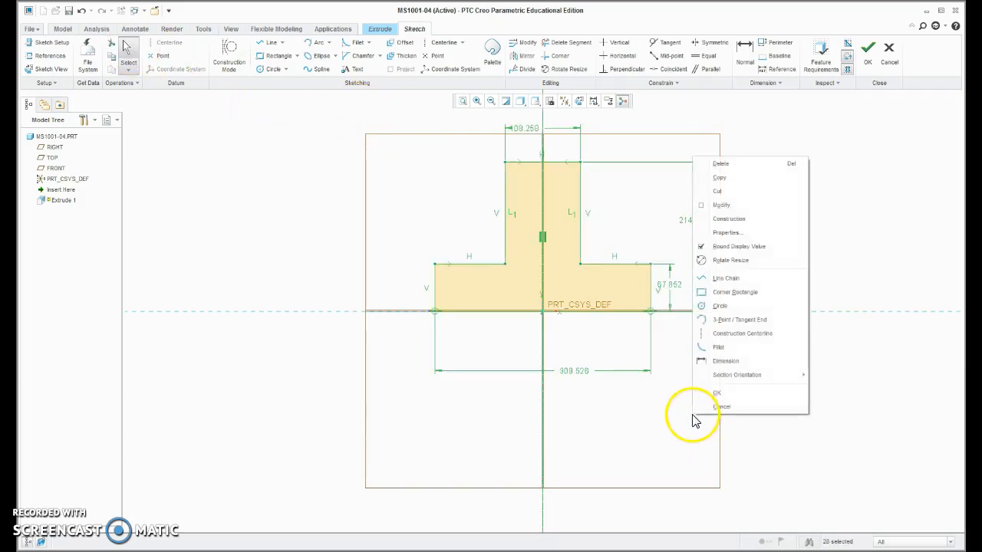
left_click(745, 206)
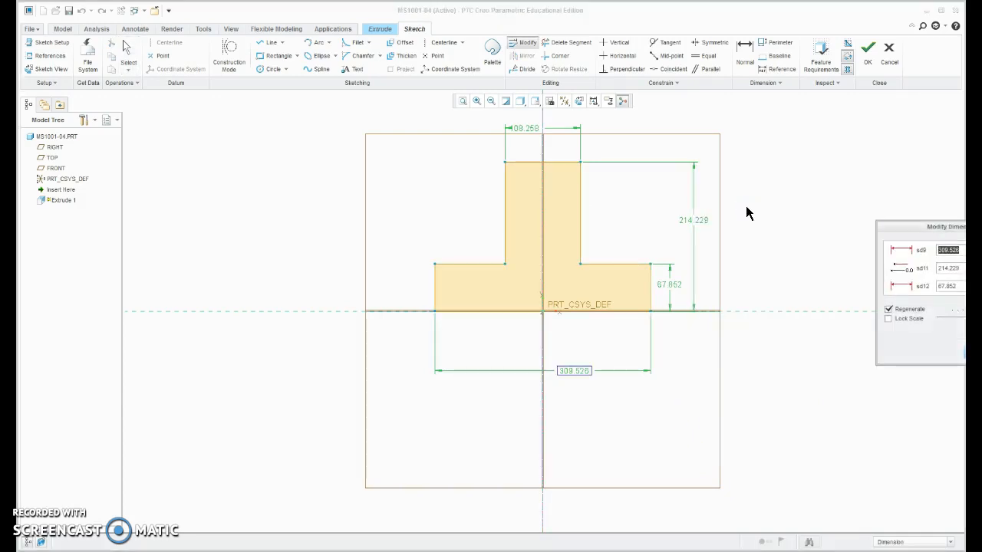
left_click_drag(945, 228, 803, 232)
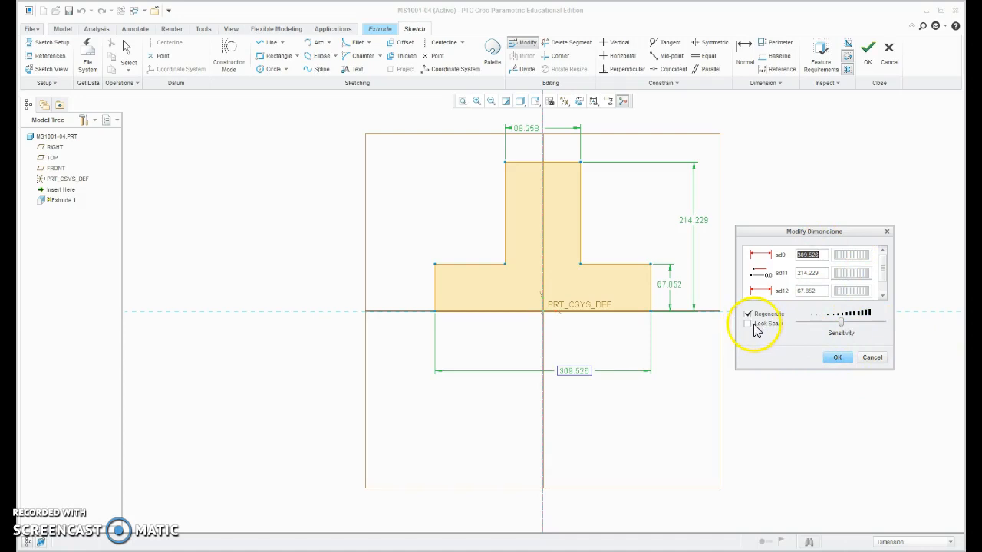
left_click(800, 254)
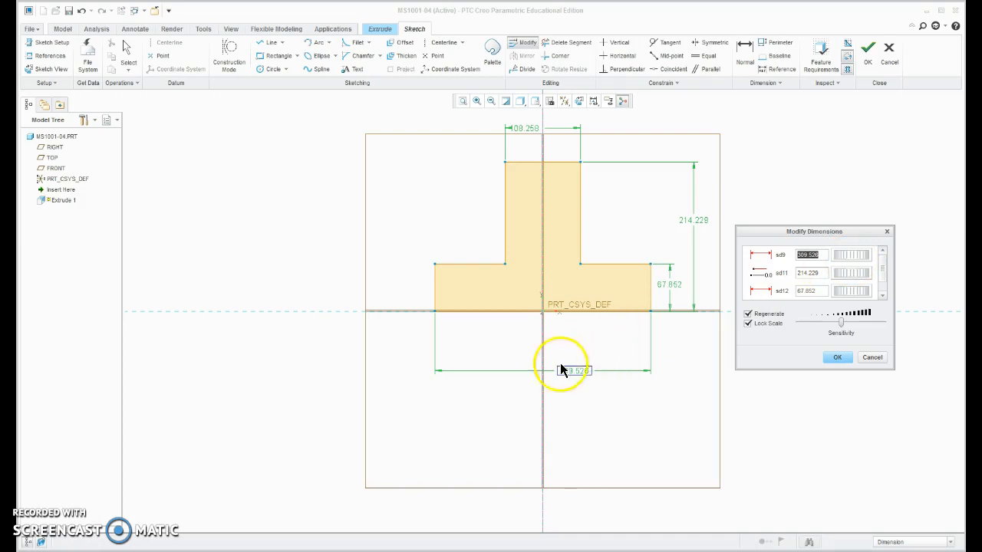
type("3")
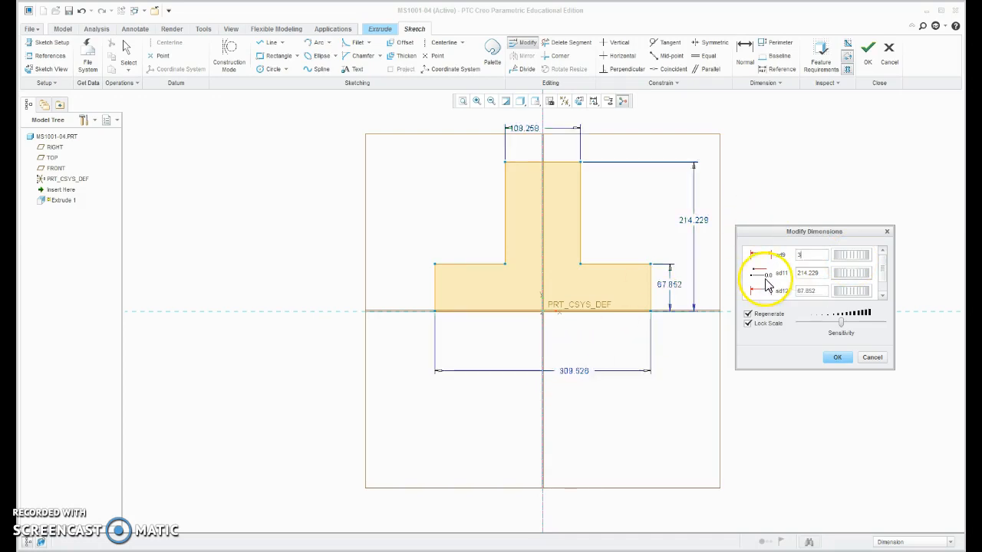
key("Return")
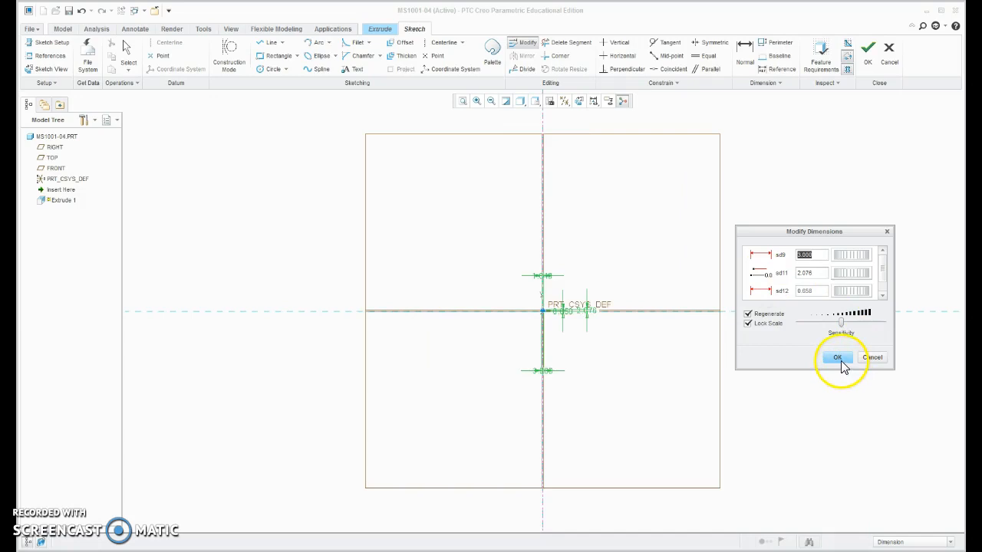
left_click(839, 360)
left_click(689, 259)
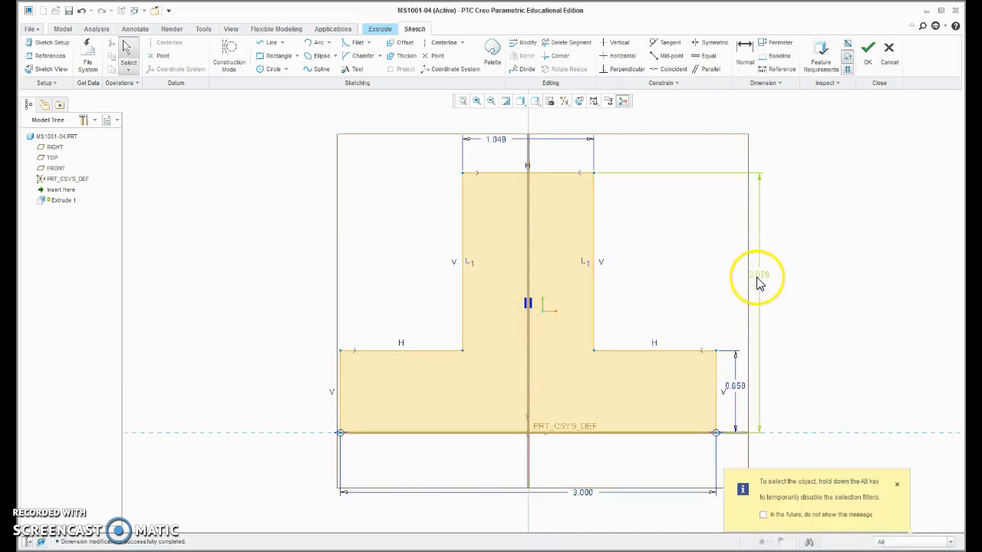
Step: Move the overall height dimension farther out from the T profile and set it to 3
left_click_drag(759, 281, 790, 280)
double_click(789, 276)
type("3")
key("Return")
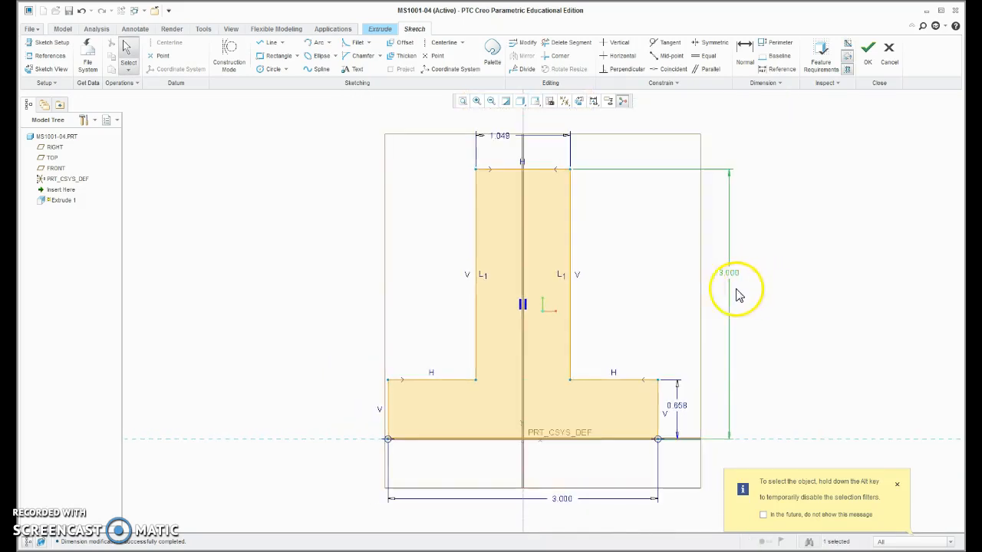
Step: Set both the stem width and the base height to 1, and finish the sketch
double_click(498, 135)
type("1")
key("Return")
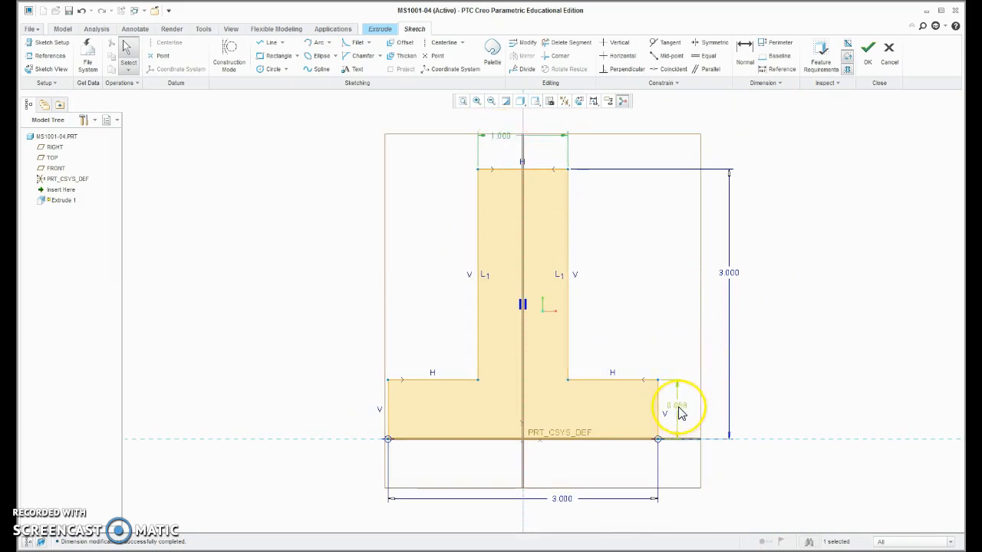
double_click(678, 406)
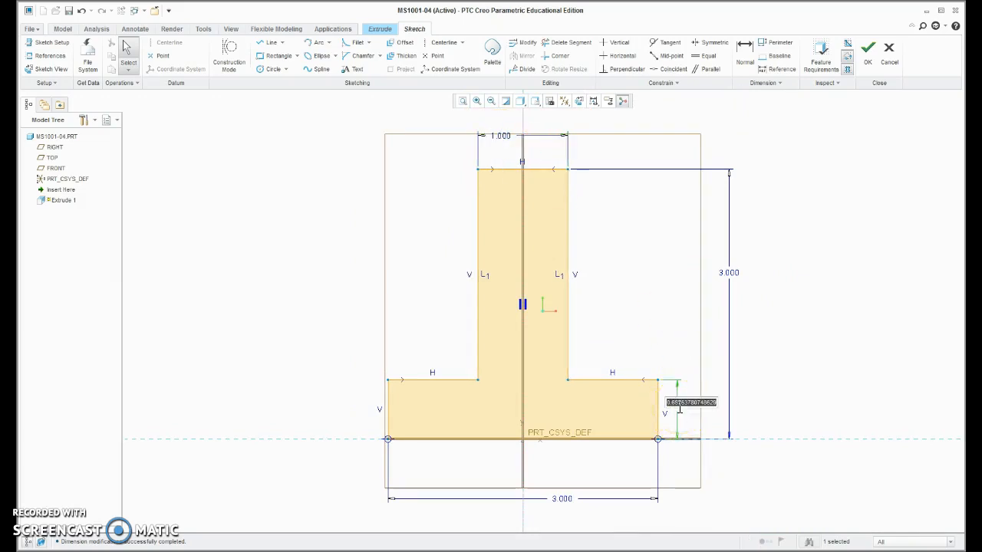
type("1")
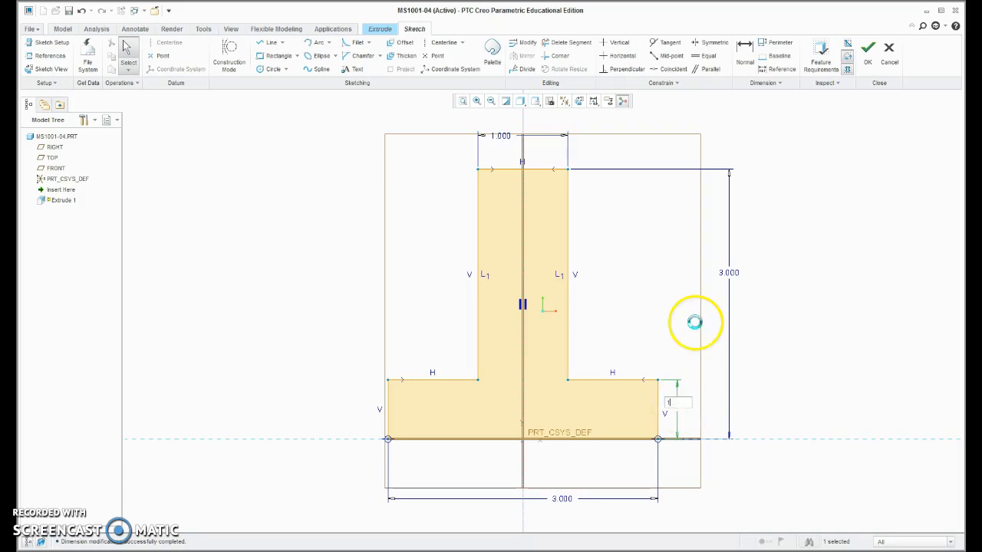
key("Return")
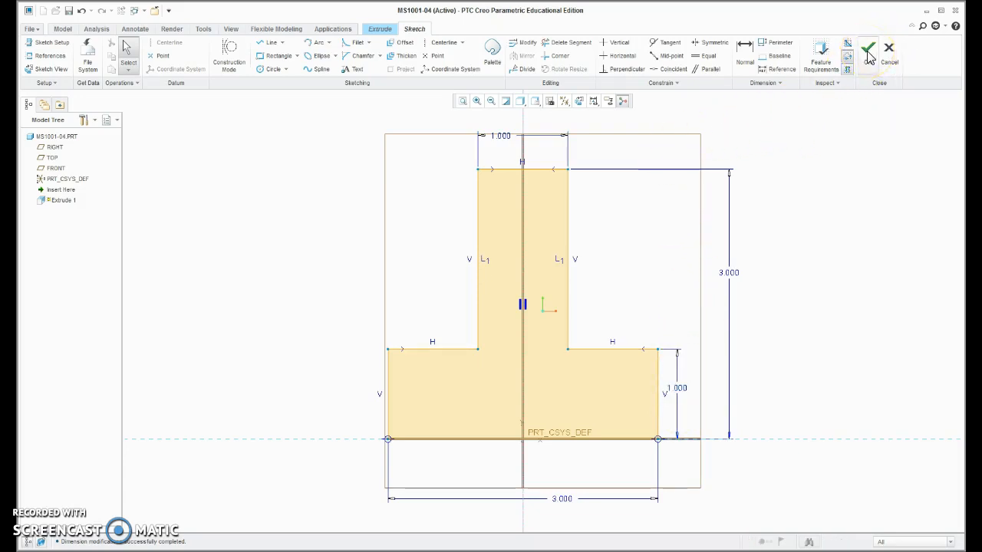
left_click(869, 58)
Step: Extrude the T profile symmetrically about the sketch plane to a depth of 0.375, and restore the standard view orientation
scroll(670, 235, "up", 4)
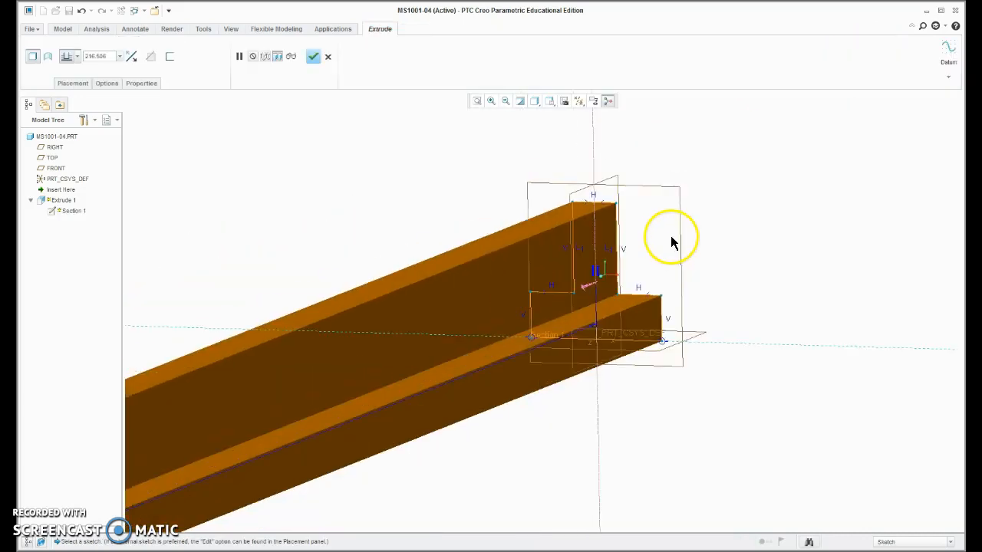
scroll(671, 235, "down", 2)
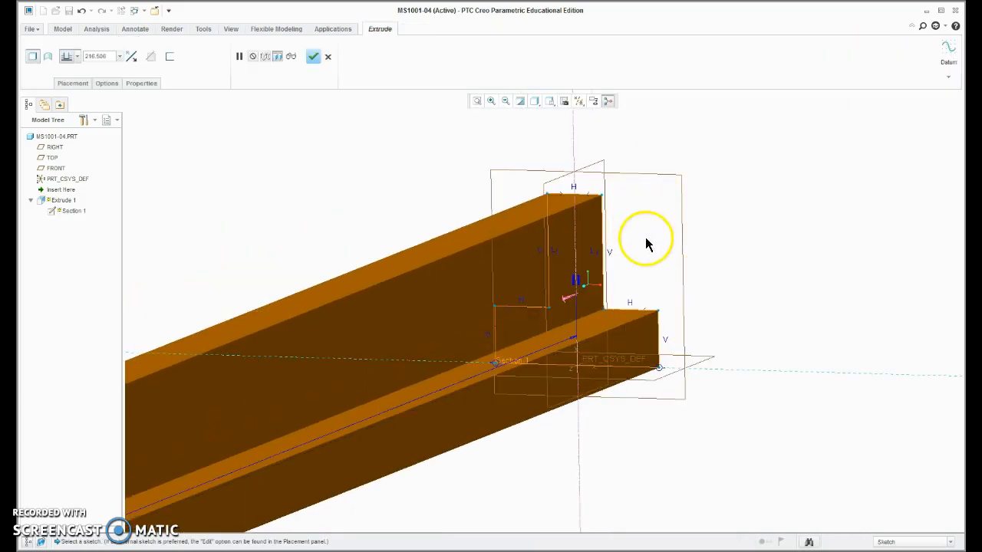
left_click(76, 57)
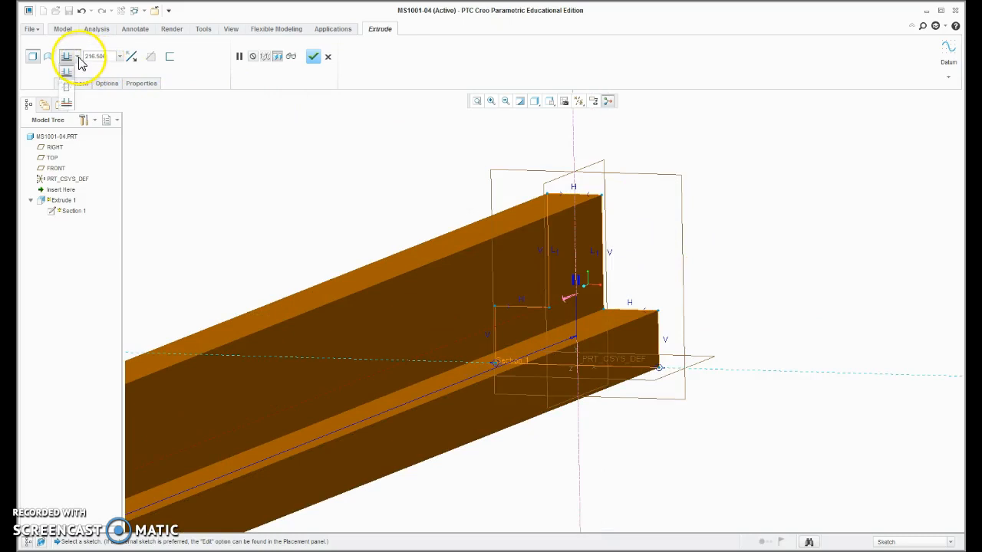
left_click(67, 89)
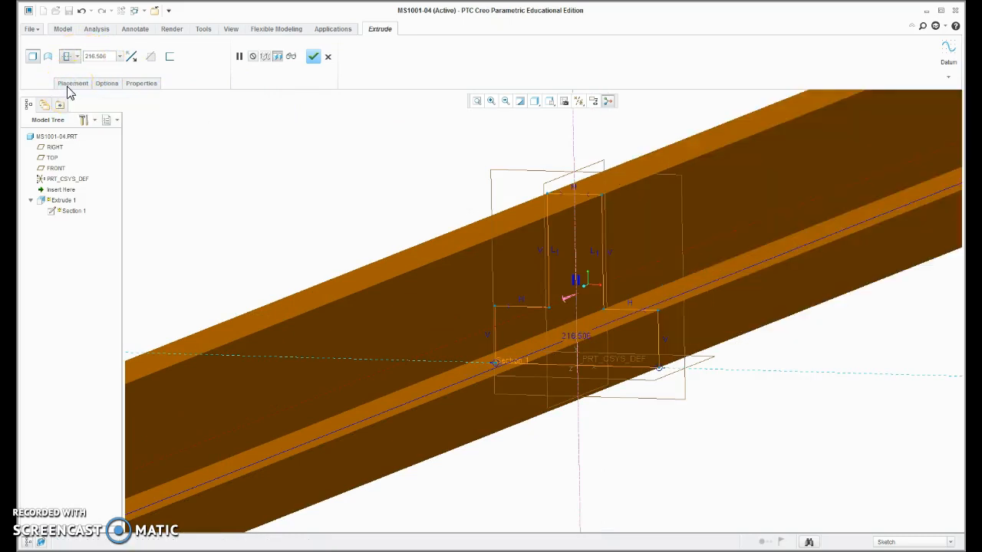
left_click(101, 57)
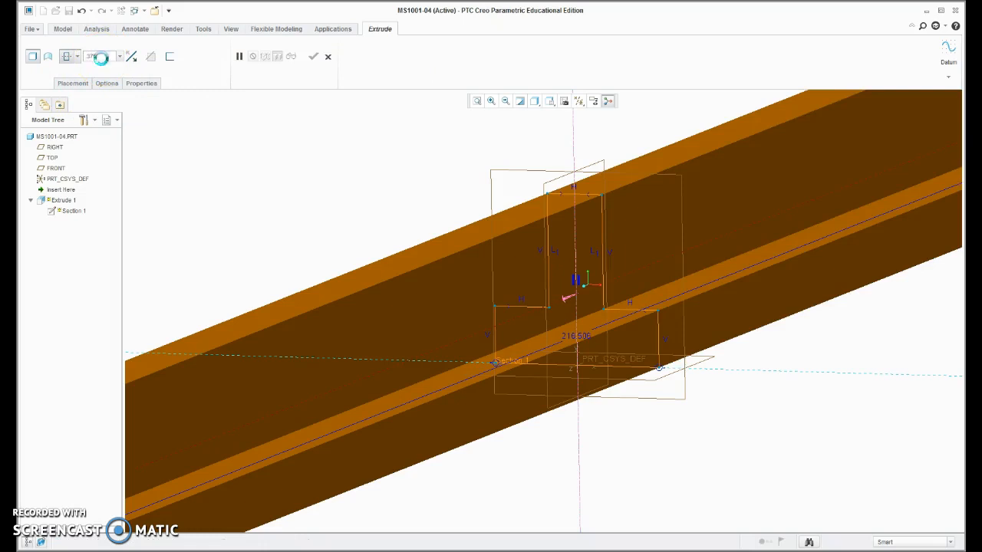
type(".375")
key("Return")
middle_click_drag(648, 286, 616, 292)
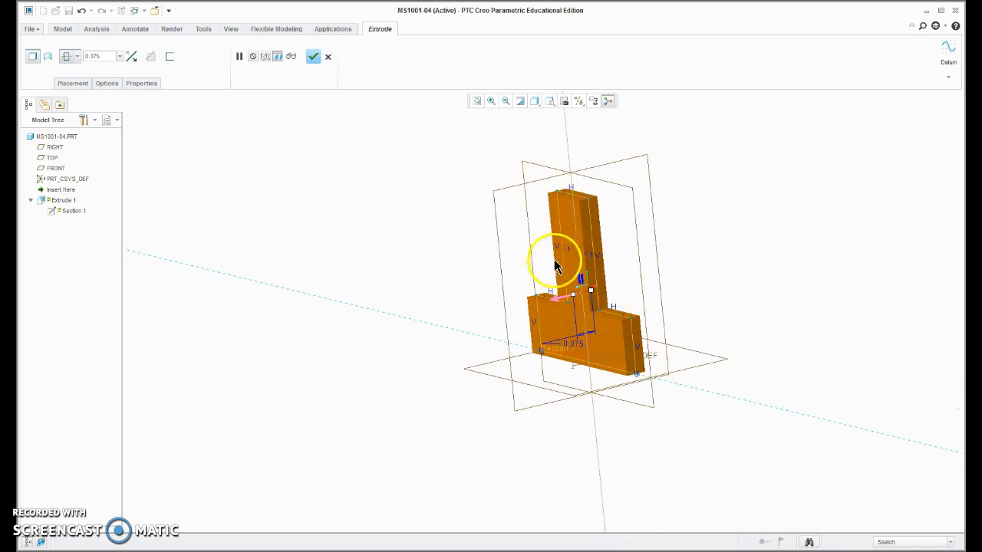
middle_click(421, 254)
middle_click_drag(414, 222, 621, 274)
left_click(756, 257)
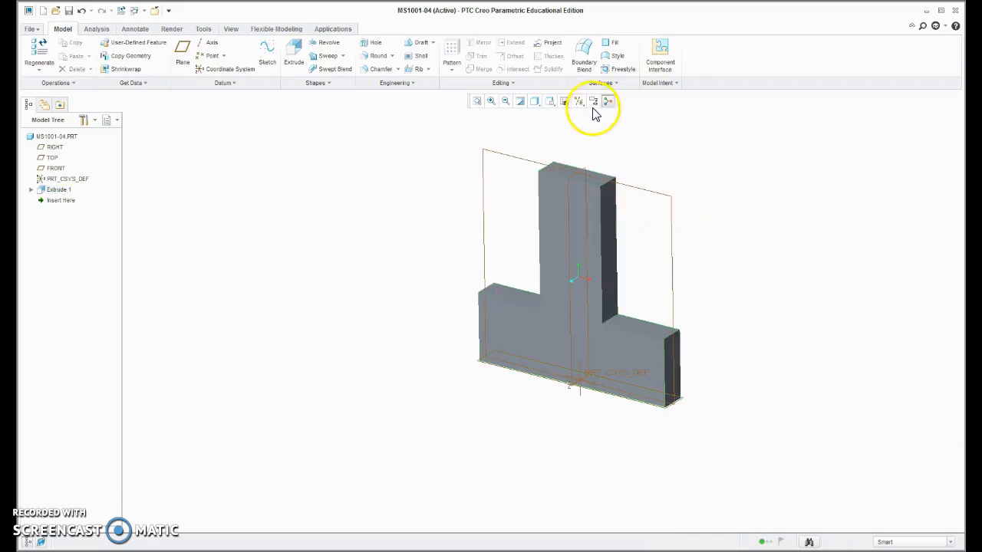
left_click(564, 101)
left_click(580, 114)
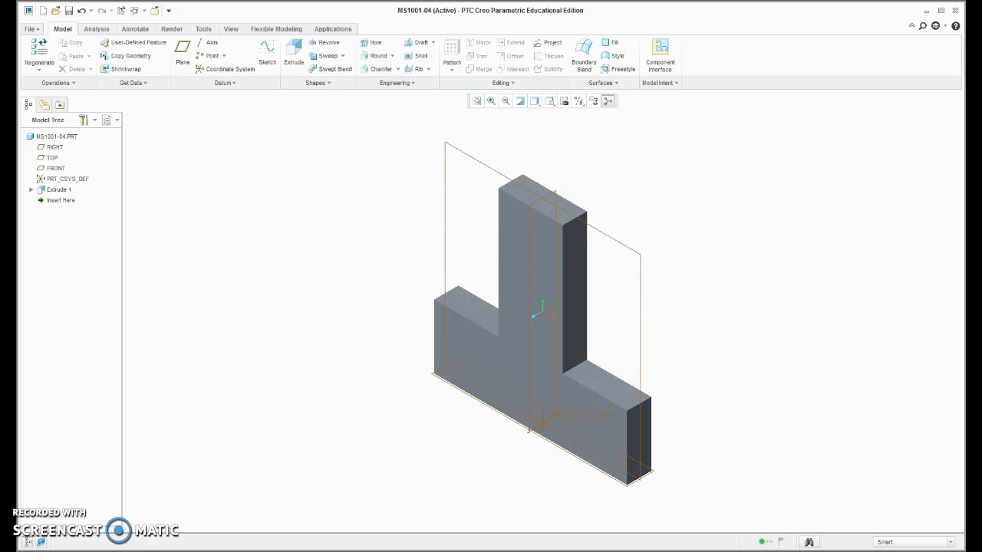
Step: Consult sheet 4 of the single cylinder engine PDF drawing, and start a new extrusion sketched on the RIGHT plane
left_click_drag(17, 176, 435, 33)
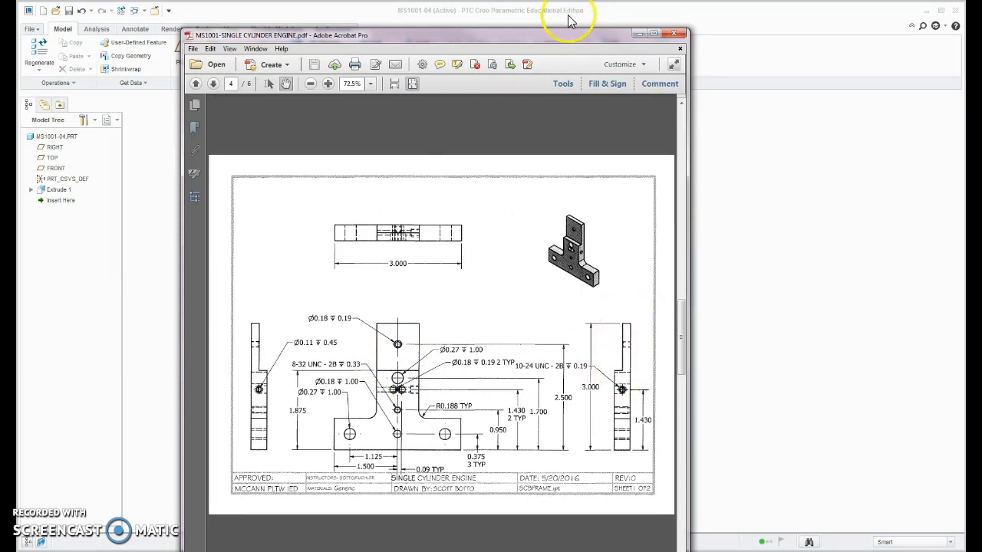
left_click_drag(550, 38, 1, 115)
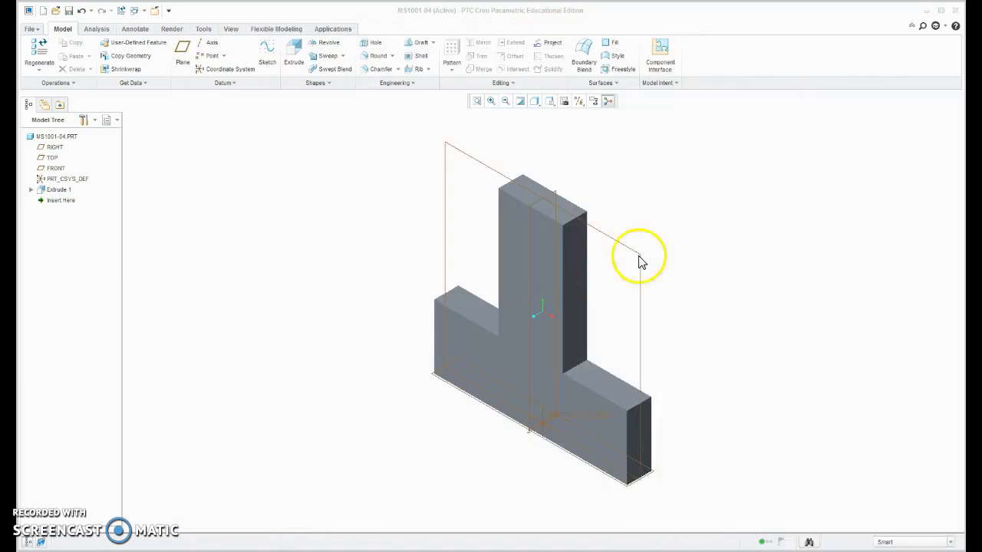
left_click(676, 203)
left_click(292, 59)
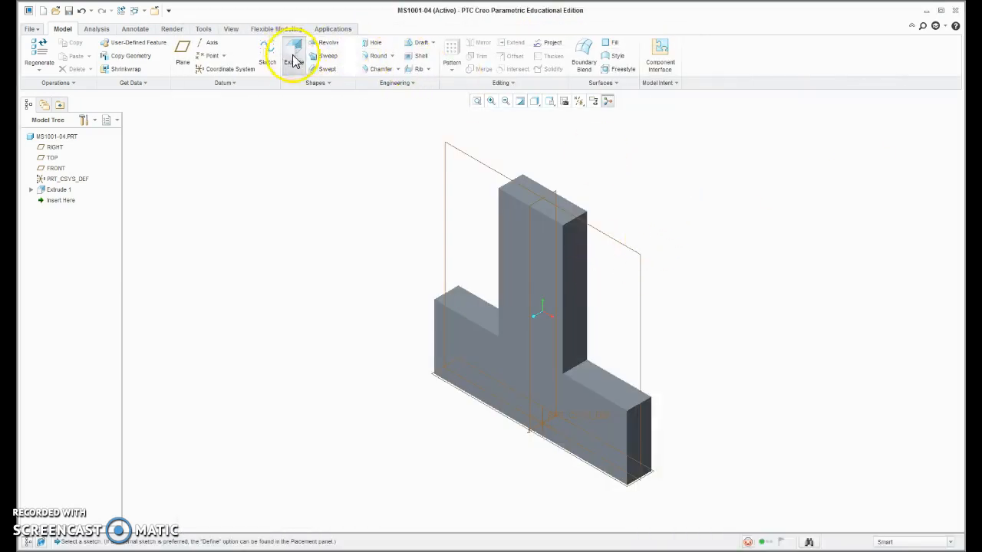
left_click(554, 198)
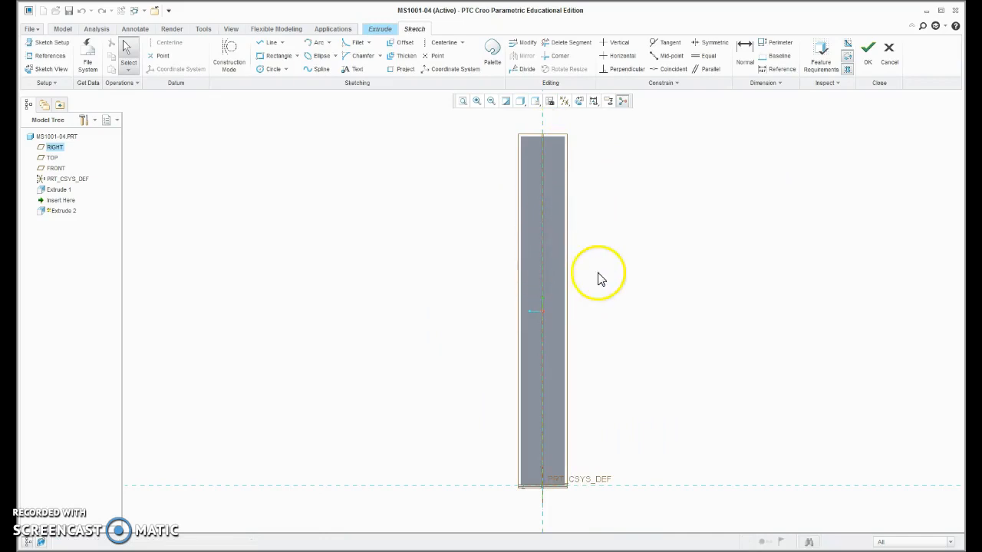
Step: Add the part's top edge and both side edges as sketch references
left_click(272, 58)
key("Escape")
right_click(616, 204)
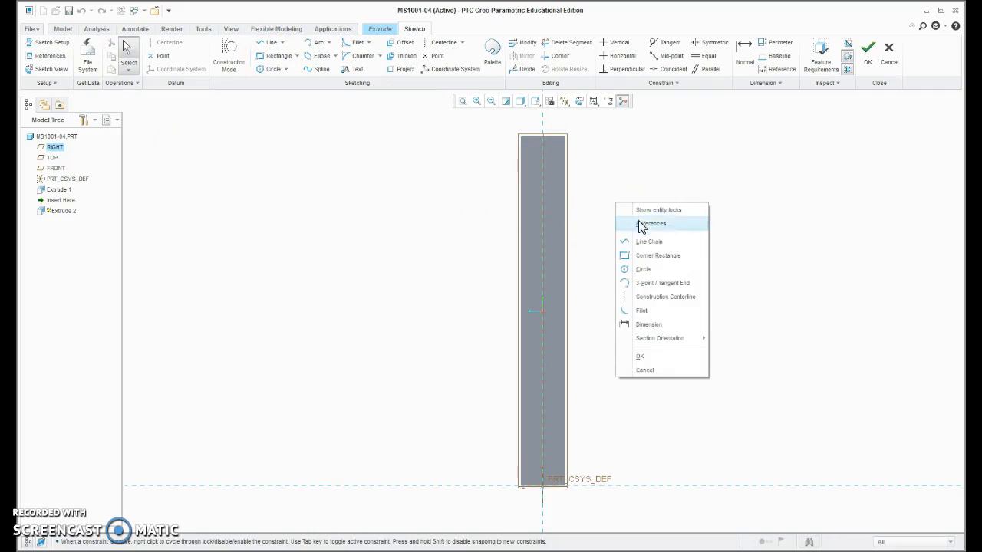
left_click(644, 227)
left_click(551, 138)
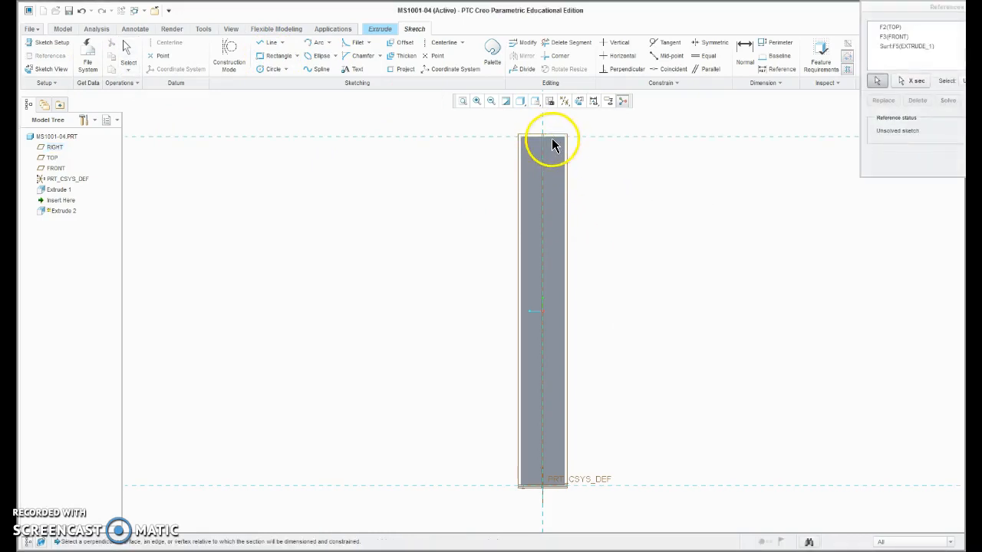
left_click(563, 172)
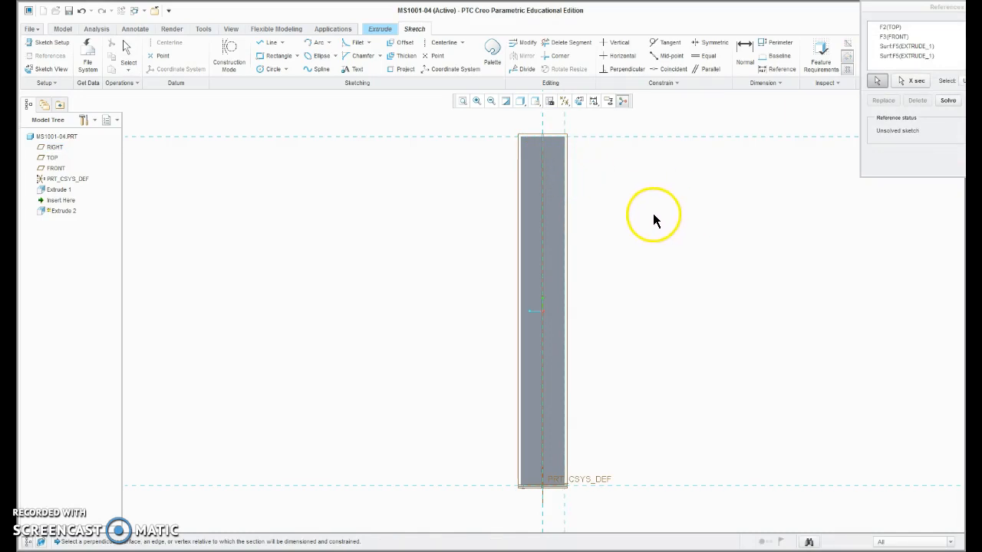
left_click(520, 165)
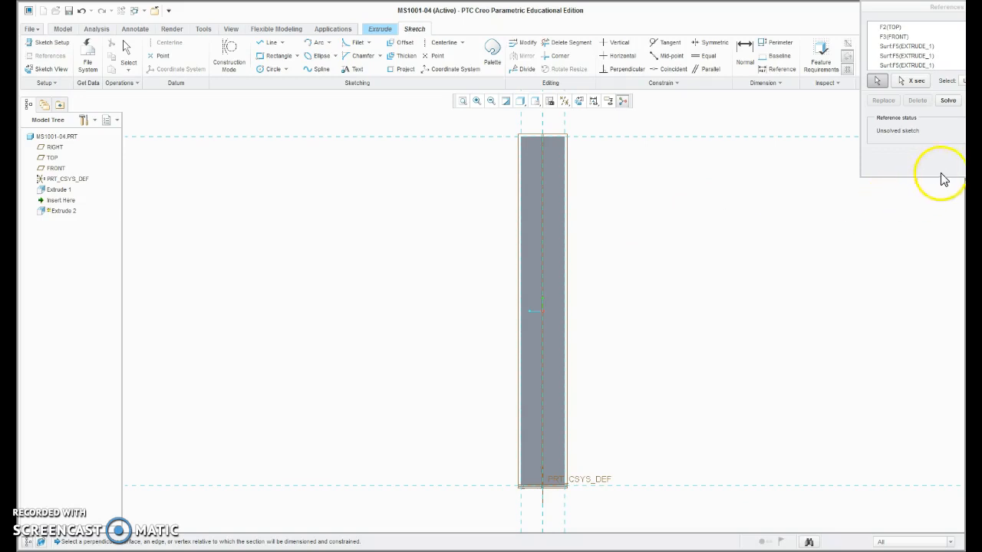
left_click_drag(851, 9, 692, 56)
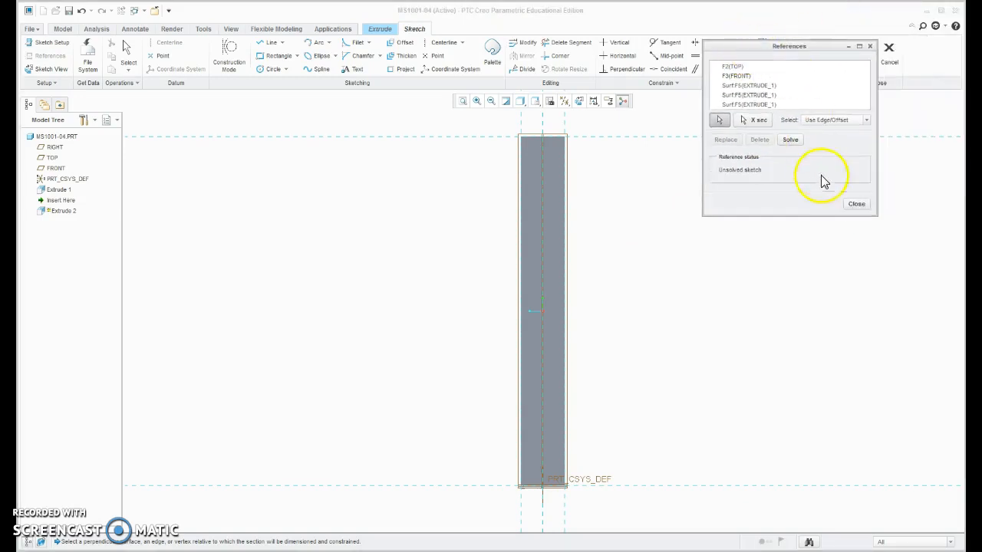
left_click(858, 213)
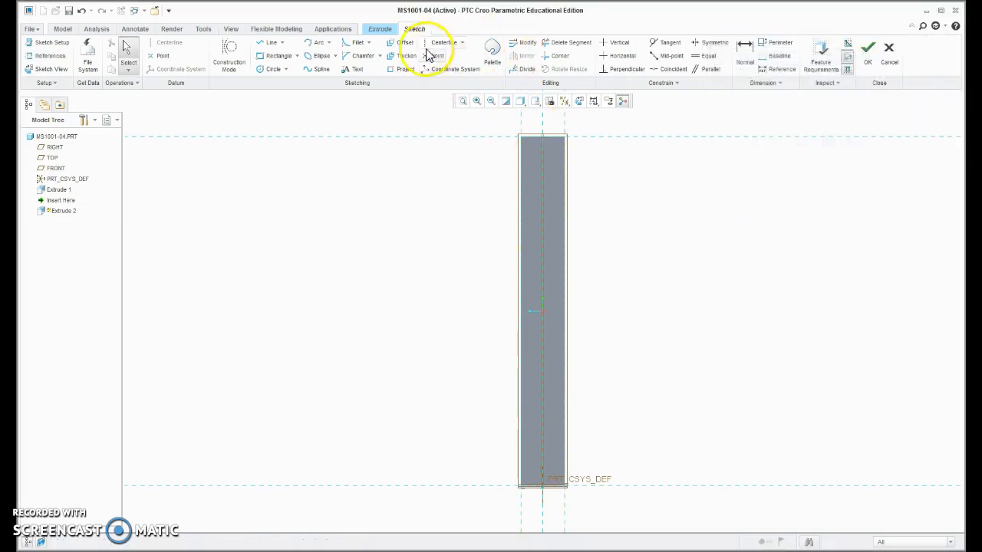
Step: Sketch a rectangle about 0.96 high from the part's upper left corner to the vertical center reference
left_click(290, 58)
left_click(522, 136)
left_click(546, 245)
middle_click(625, 222)
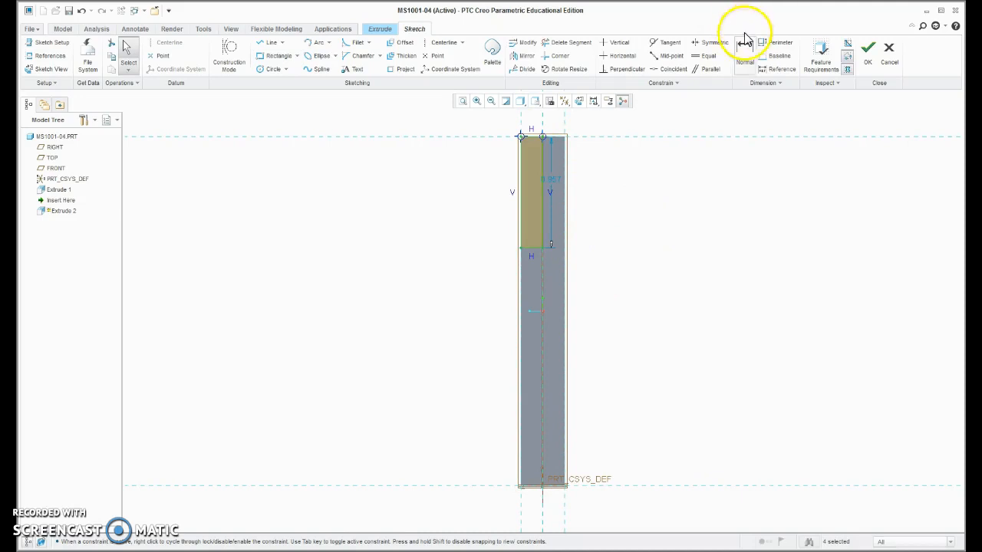
Step: Dimension the rectangle's lower edge from the part's bottom reference at 1.875
left_click(738, 55)
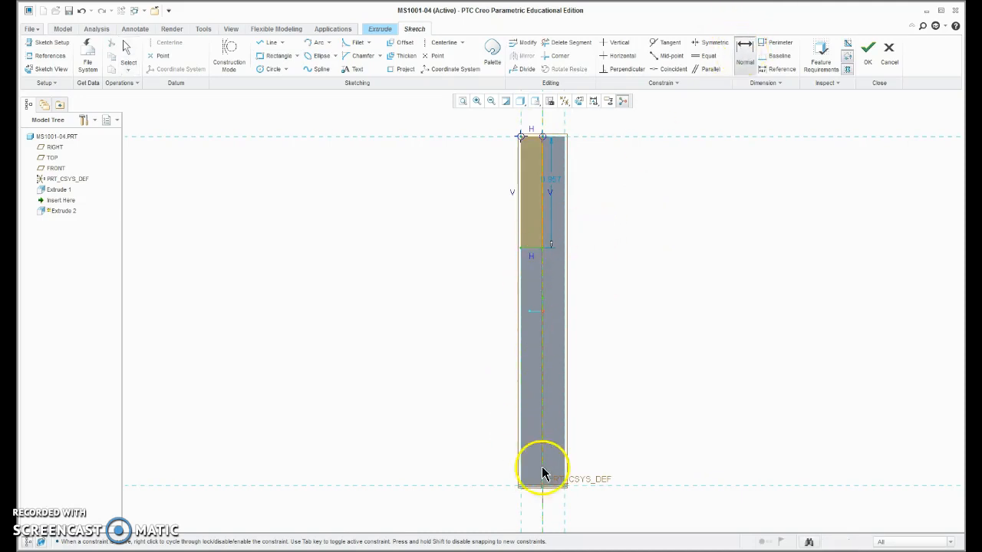
left_click(475, 485)
middle_click(419, 347)
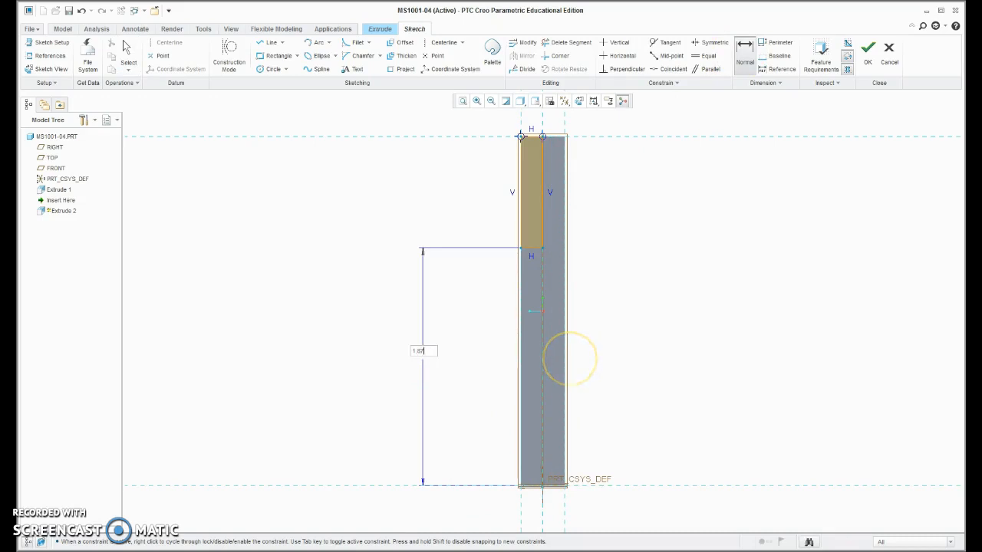
key("Return")
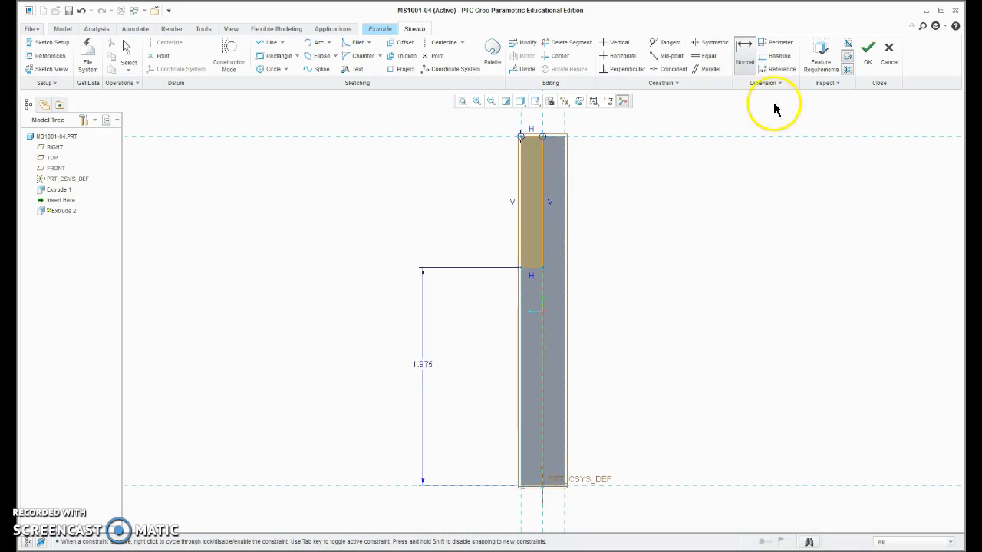
Step: Finish the rectangle sketch and cut it Through All on both sides of the RIGHT plane to form the stem's step
left_click(867, 47)
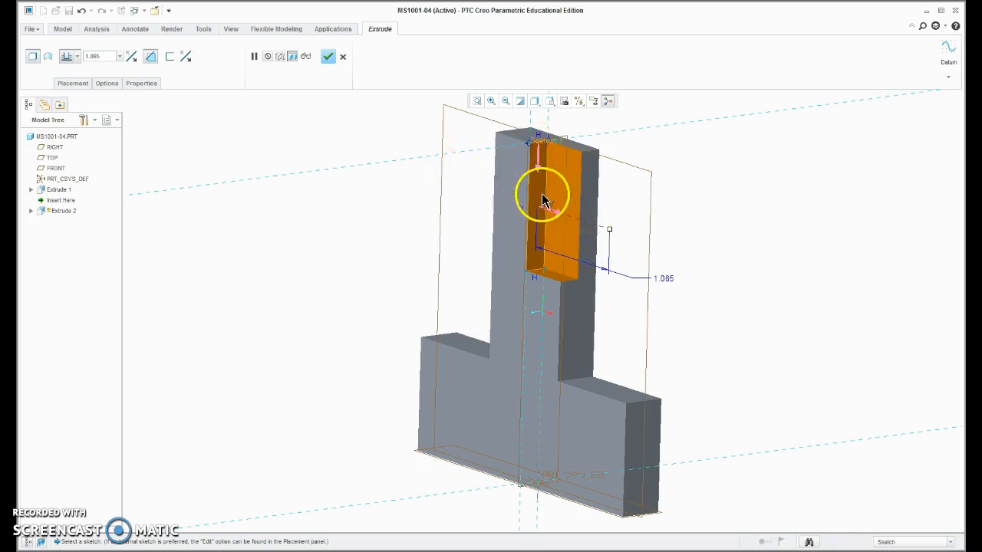
left_click(107, 83)
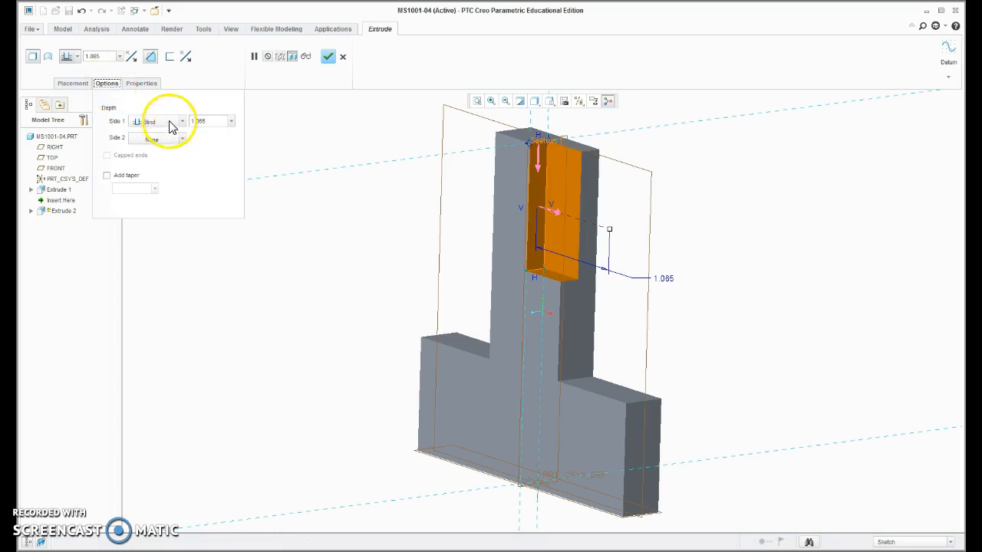
left_click(167, 123)
left_click(156, 167)
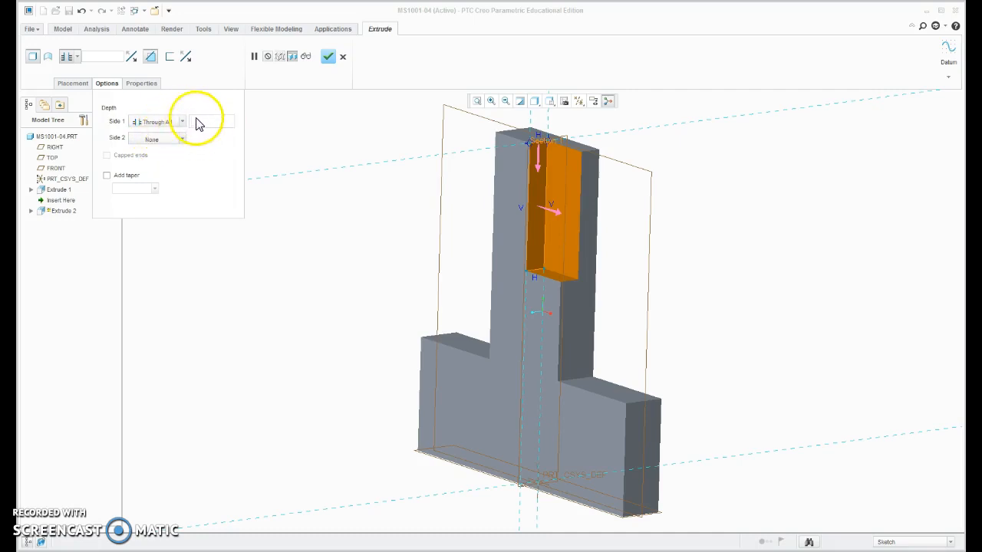
left_click(151, 138)
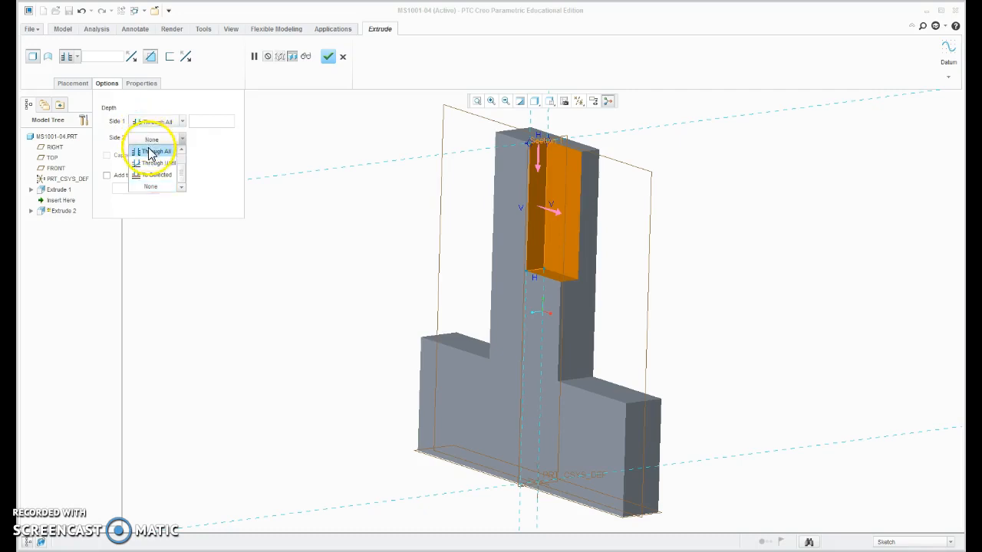
left_click(153, 151)
middle_click_drag(606, 244, 635, 257)
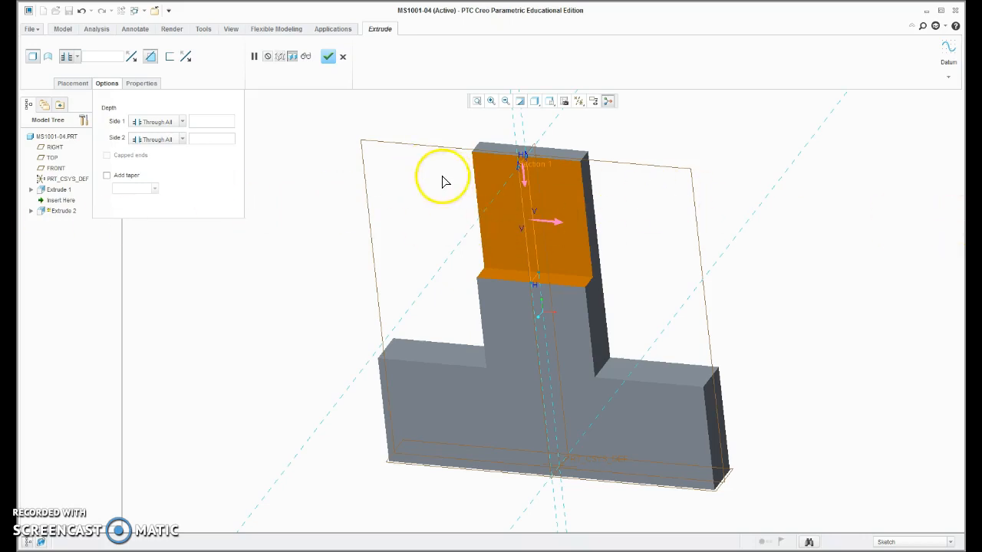
left_click(328, 58)
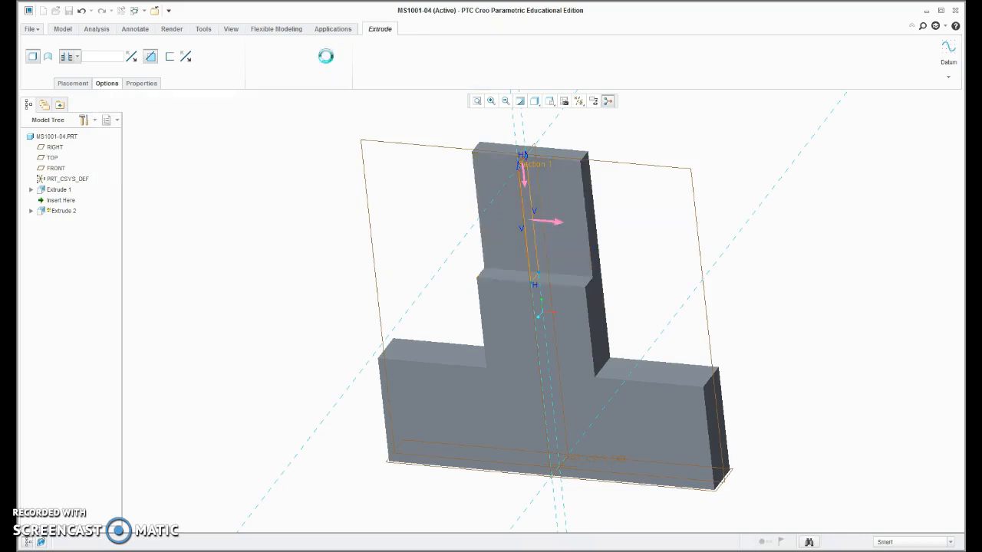
mouse_move(791, 314)
middle_mouse_down()
mouse_move(809, 278)
mouse_move(782, 291)
mouse_move(802, 329)
middle_mouse_up()
left_click(798, 322)
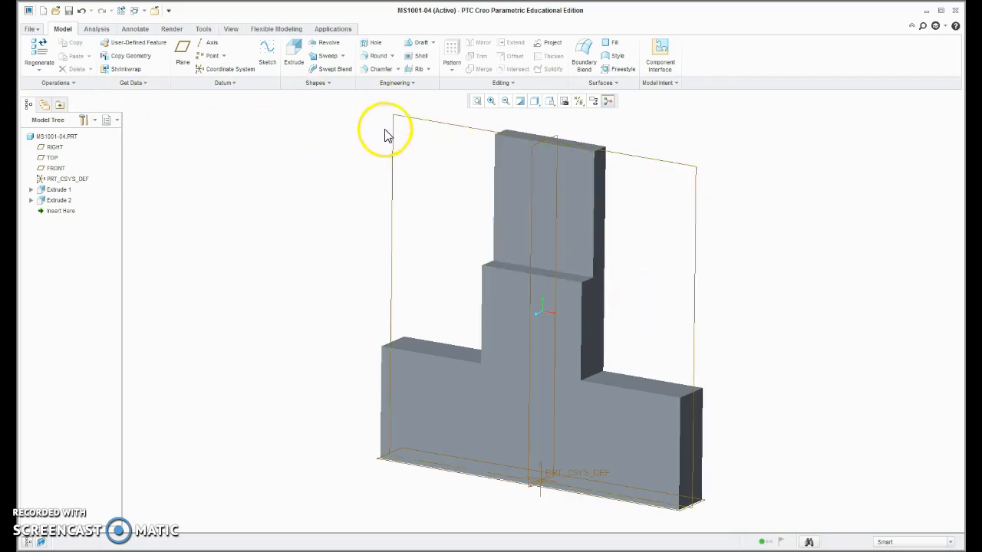
Step: Place a new hole on the recessed upper stem face, with the RIGHT and TOP planes as offset references
left_click(371, 46)
left_click(523, 199)
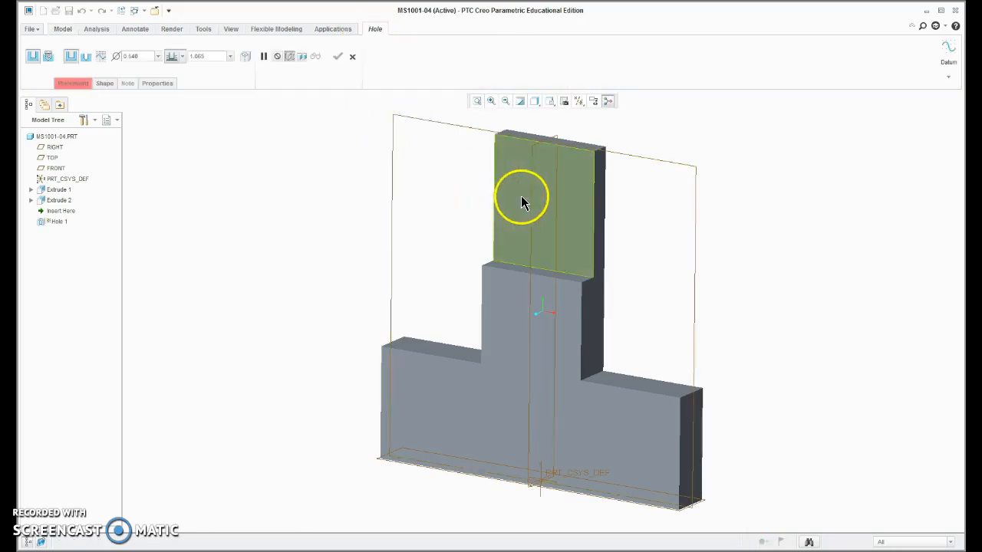
left_click(522, 196)
middle_click_drag(554, 236, 559, 237)
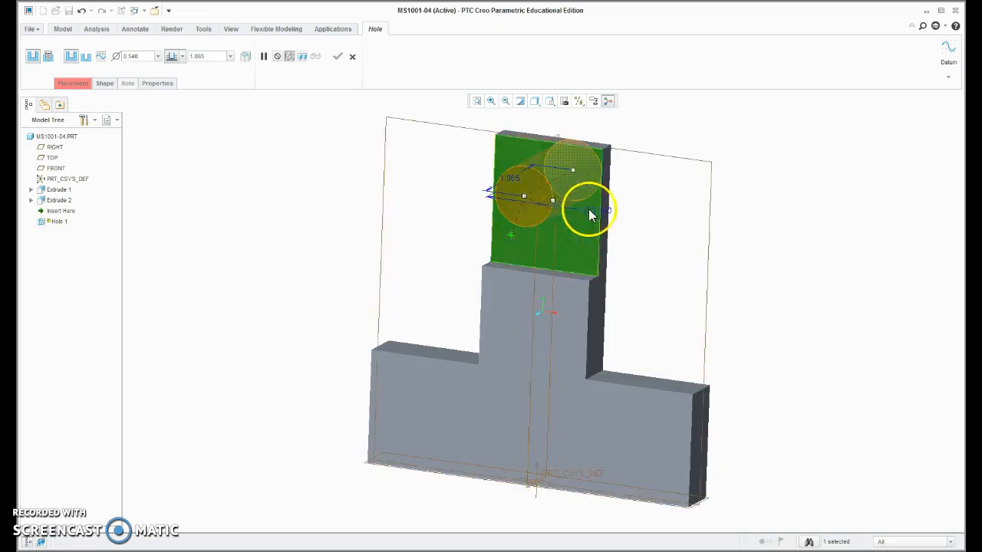
left_click_drag(564, 216, 538, 157)
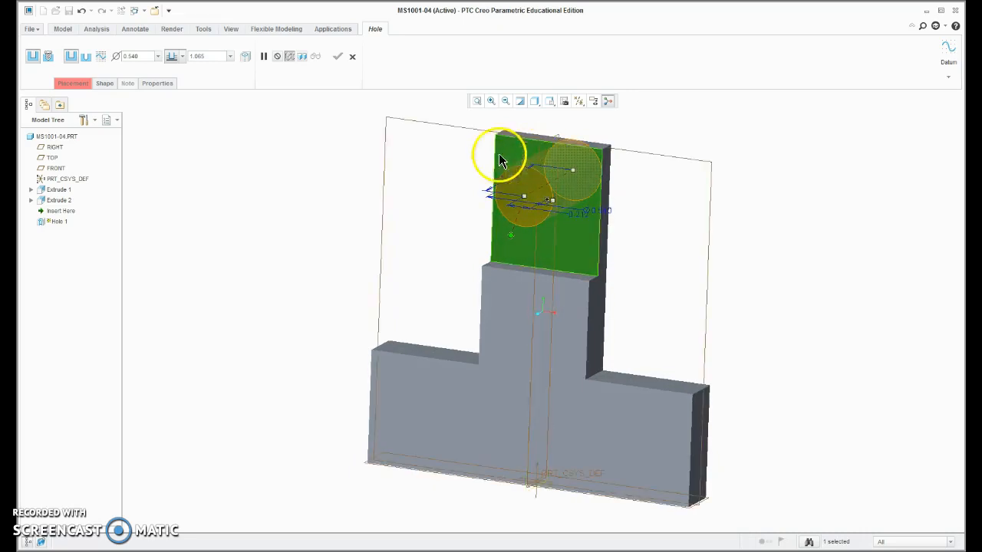
left_click(73, 82)
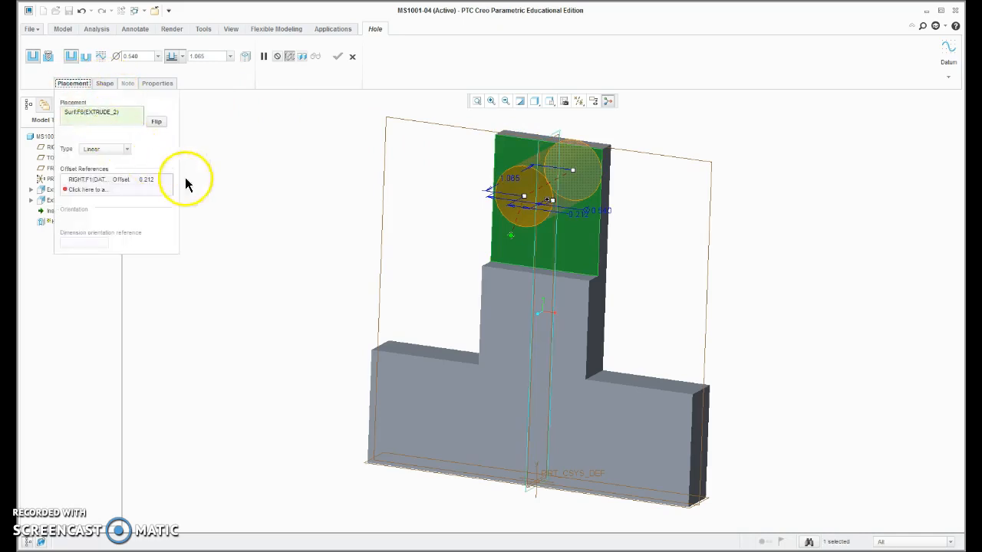
left_click_drag(510, 237, 624, 492)
left_click(320, 185)
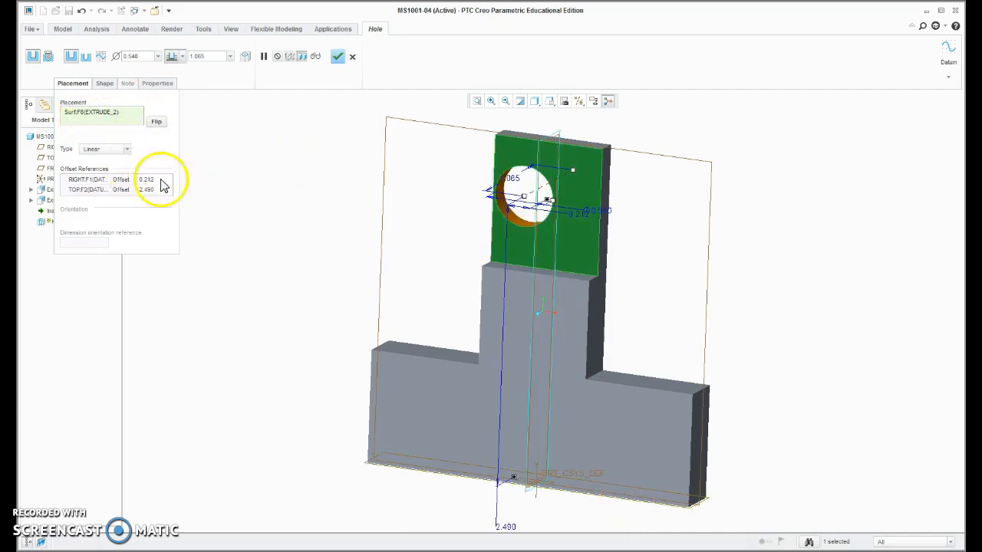
Step: Align the hole with the RIGHT plane and set its offset from the TOP plane to 2.5
left_click(148, 183)
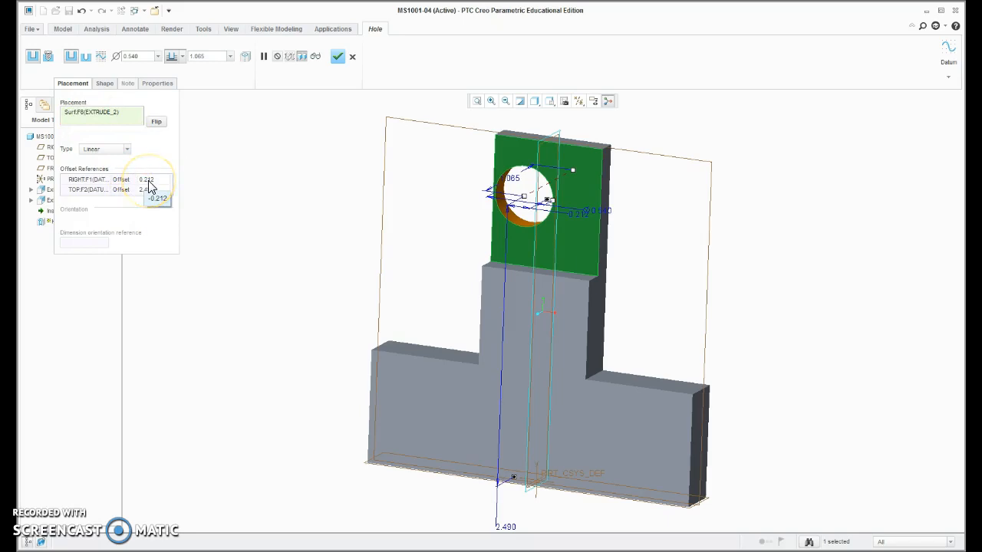
left_click(147, 181)
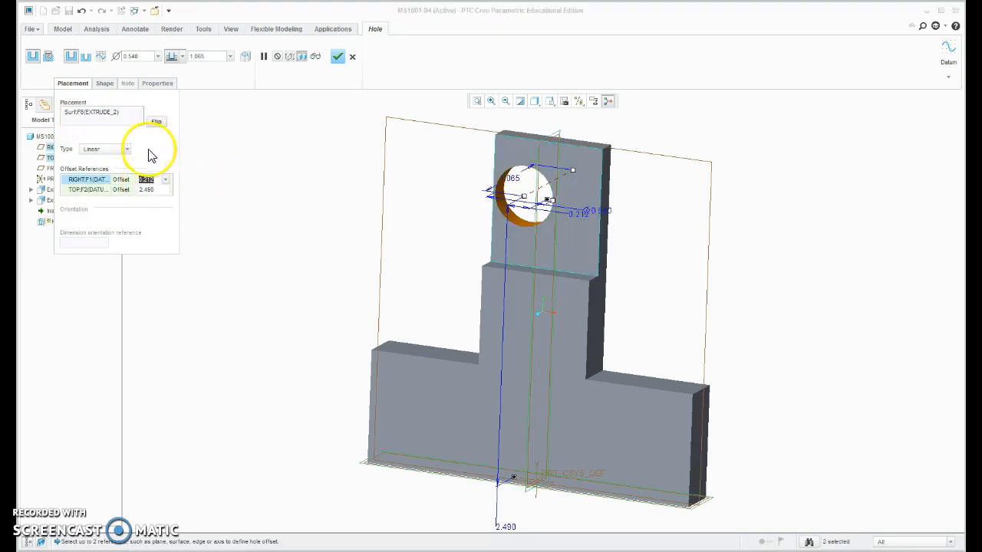
left_click(119, 181)
left_click(131, 181)
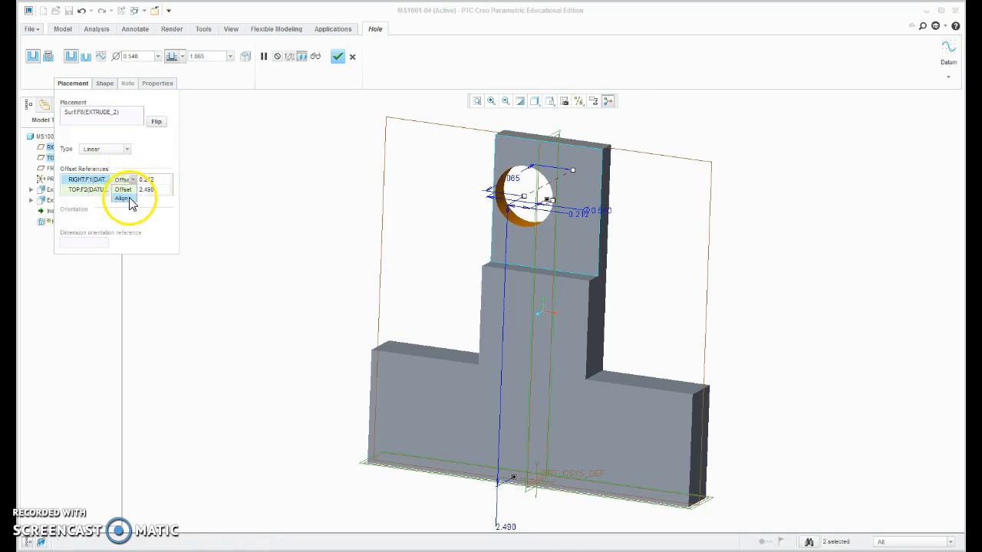
left_click(123, 199)
left_click(147, 190)
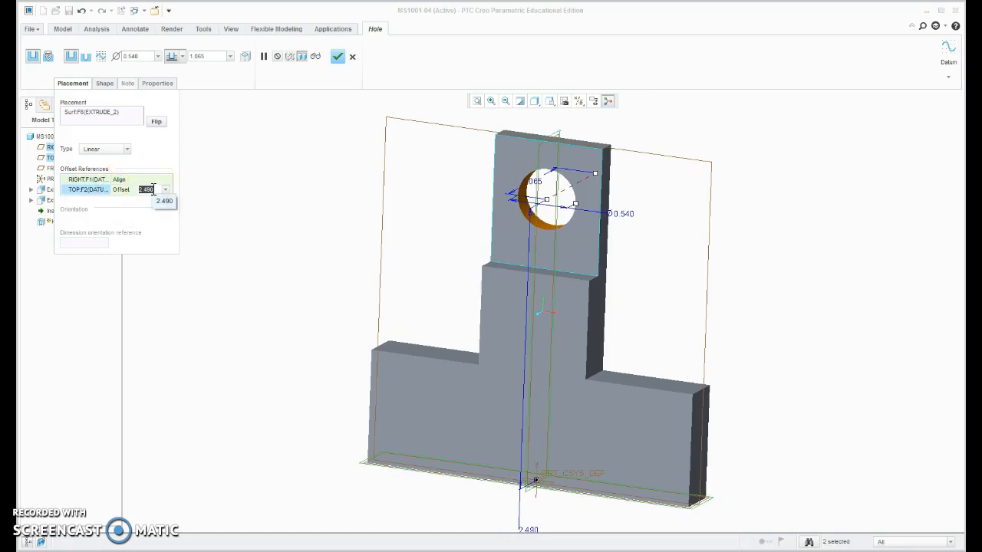
type("2.5")
key("Return")
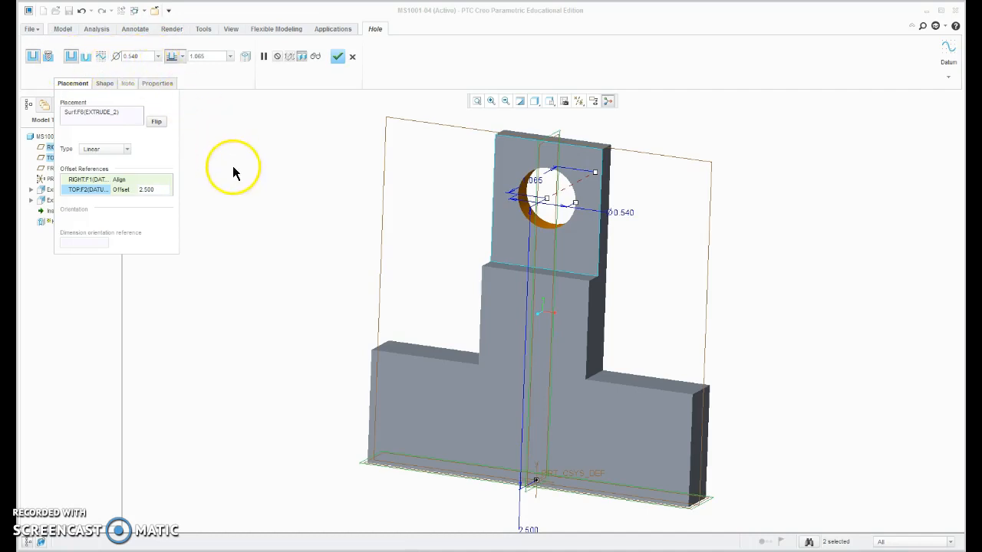
Step: Give the hole a standard drilled profile with a countersink and set its drill diameter to 0.180
left_click(87, 57)
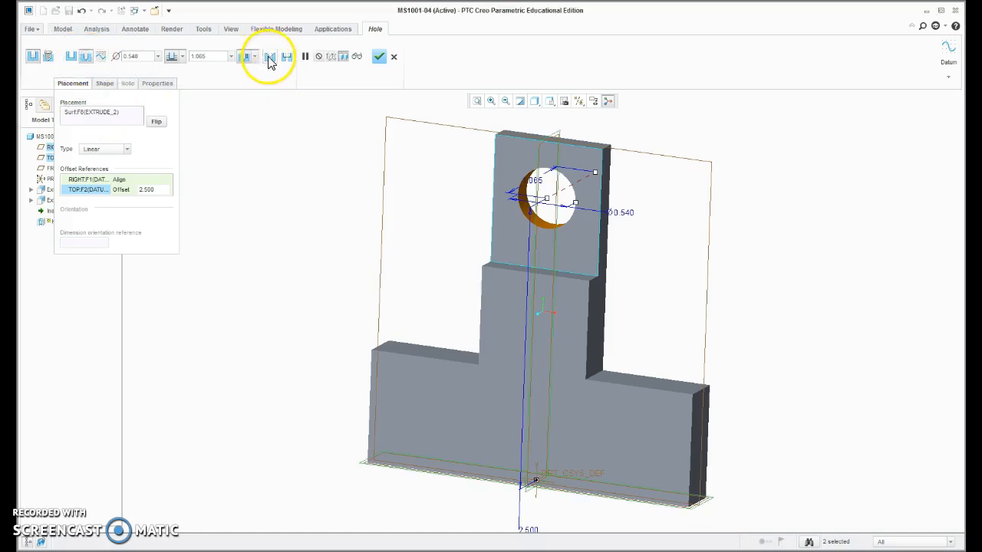
left_click(270, 57)
left_click(108, 83)
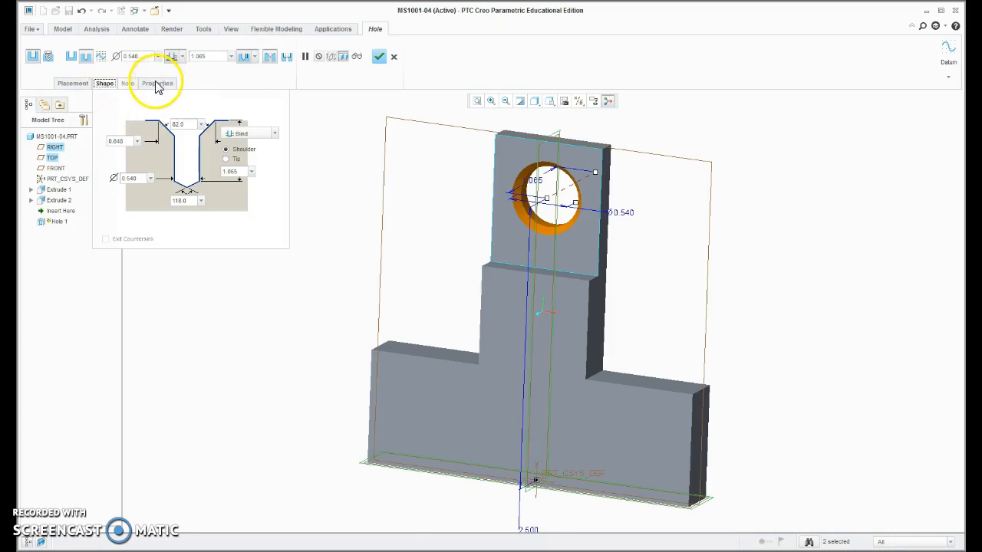
left_click(132, 56)
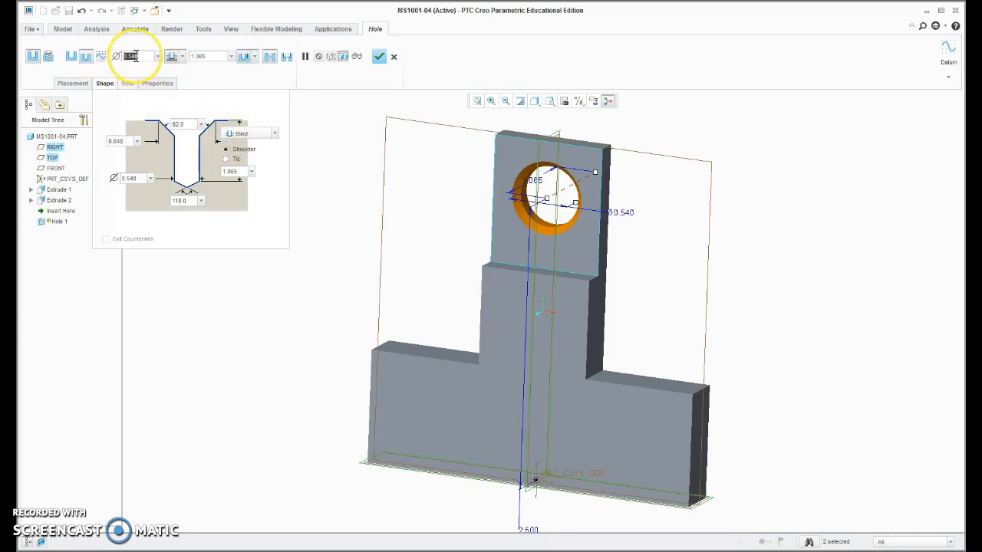
type("18")
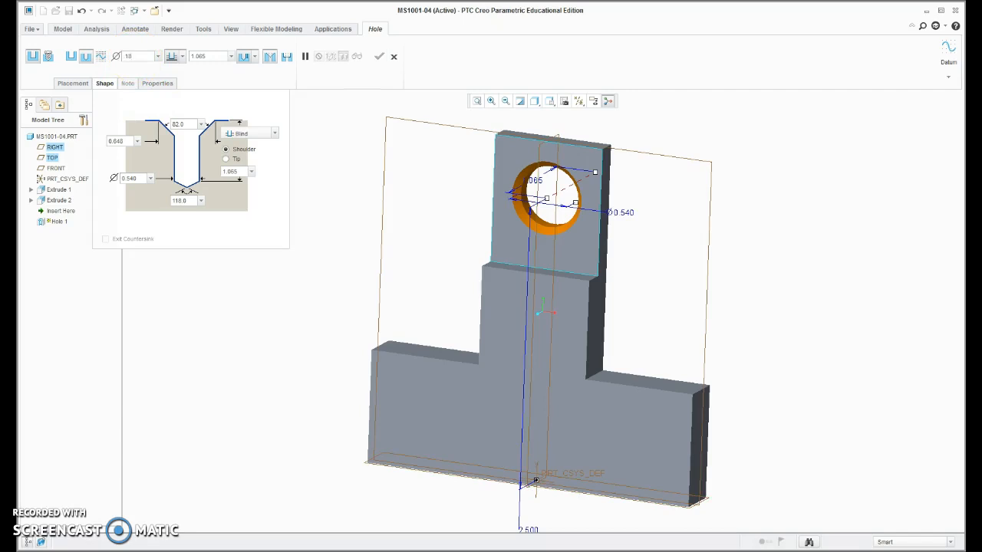
key("Return")
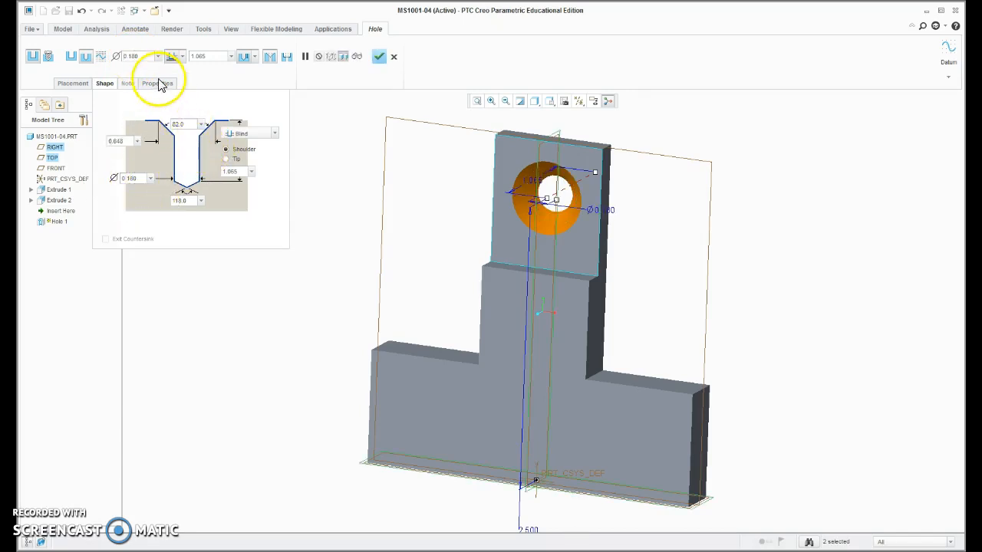
Step: Set the countersunk hole's depth to Through All and inspect it from the side and front
left_click(179, 56)
left_click(176, 107)
middle_click_drag(501, 272, 544, 192)
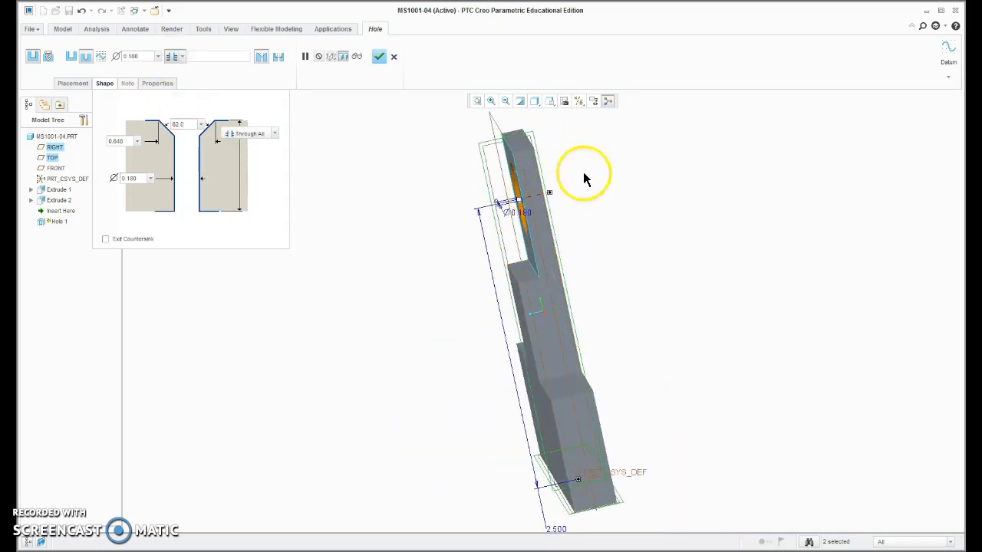
middle_click_drag(605, 296, 736, 348)
scroll(652, 292, "down", 3)
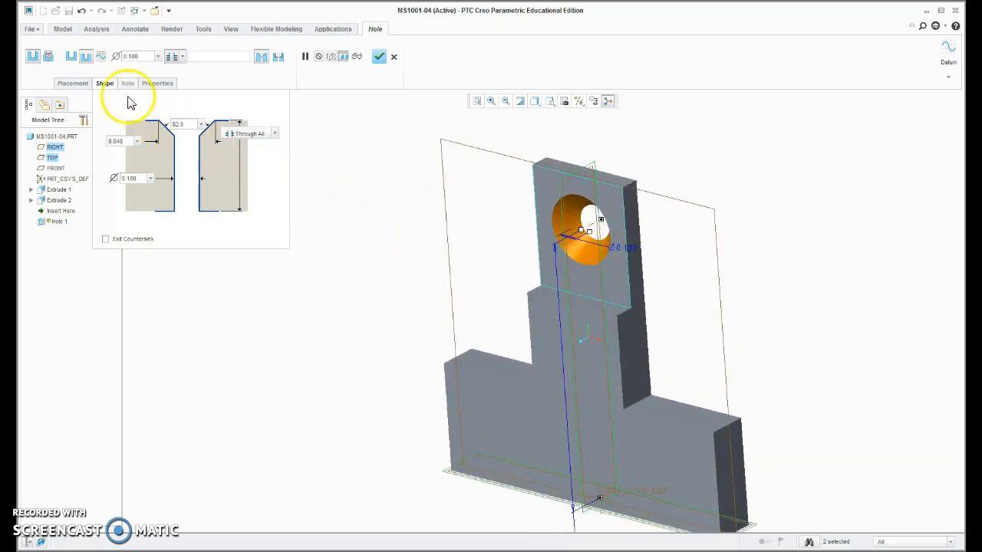
Step: Set the hole's countersink angle to 90 degrees
left_click(184, 127)
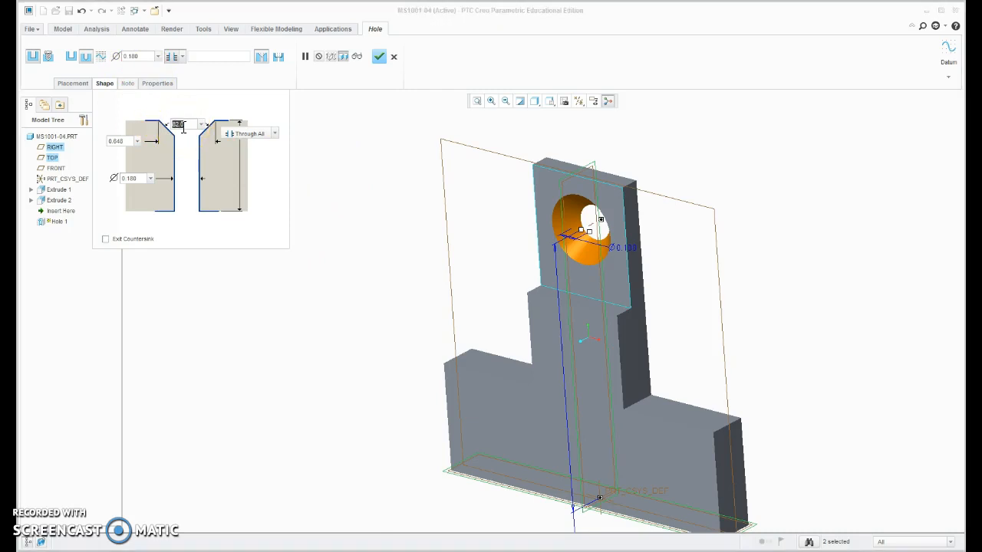
type("90")
key("Return")
left_click(388, 244)
Step: Set the hole's countersink diameter to 0.21 and complete the hole
left_click(297, 184)
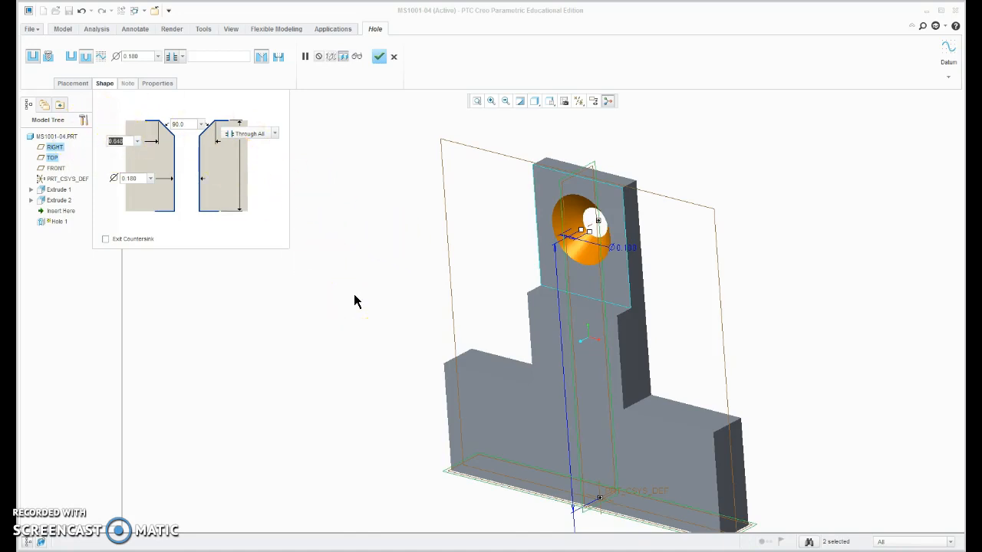
type(".2")
key("Return")
left_click(460, 266)
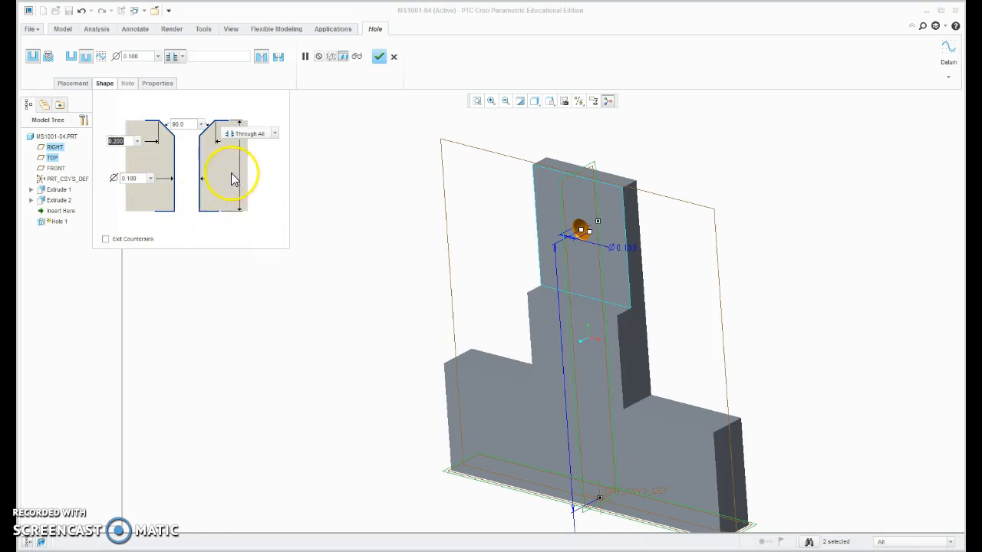
type(".2")
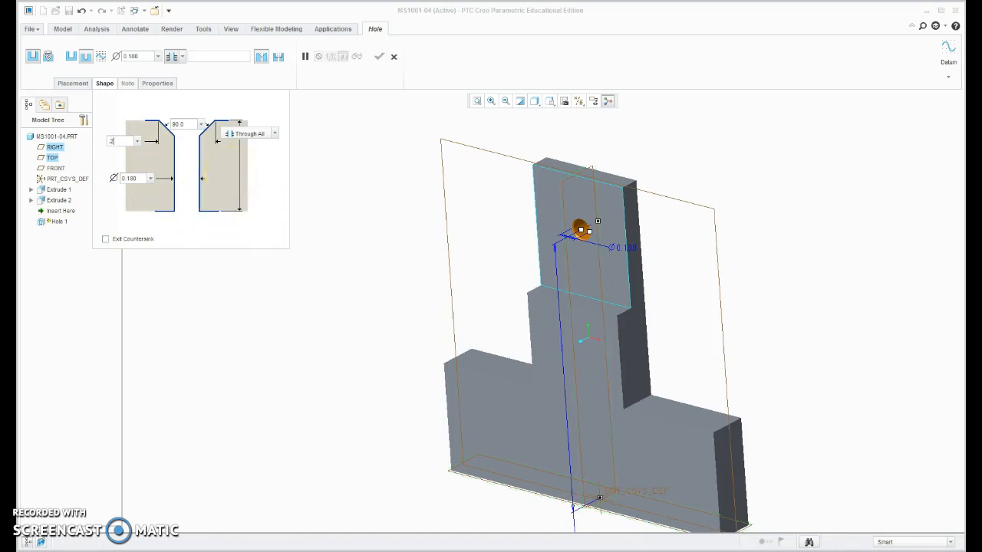
type("1")
key("Return")
middle_click_drag(655, 258, 694, 247)
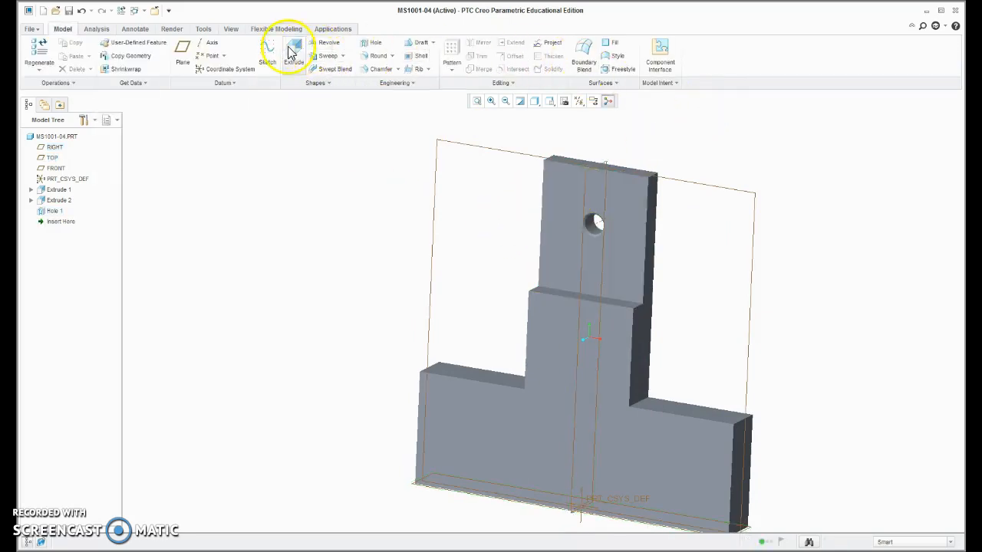
Step: Place a second hole on the base's left arm, with the TOP and RIGHT planes as offset references
left_click(374, 42)
left_click(594, 347)
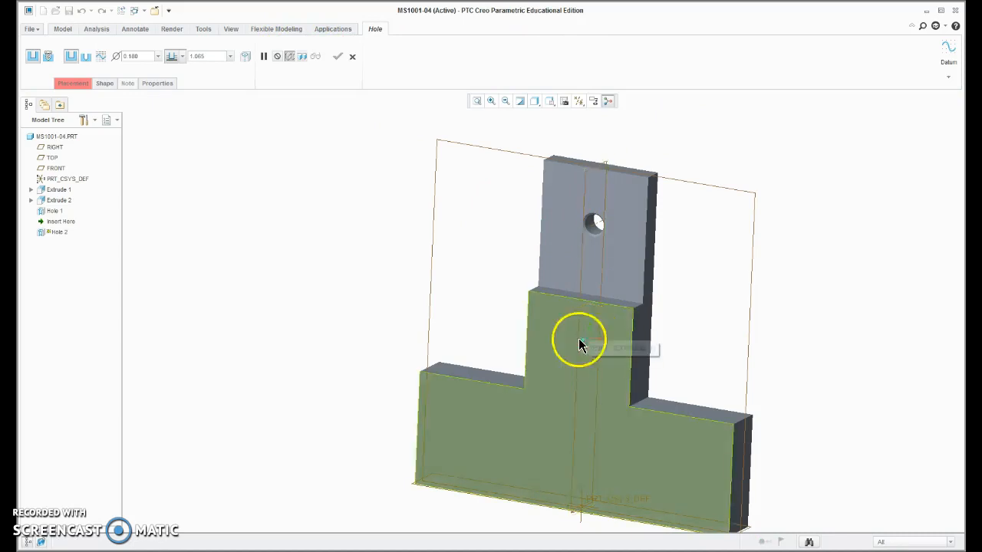
left_click(465, 443)
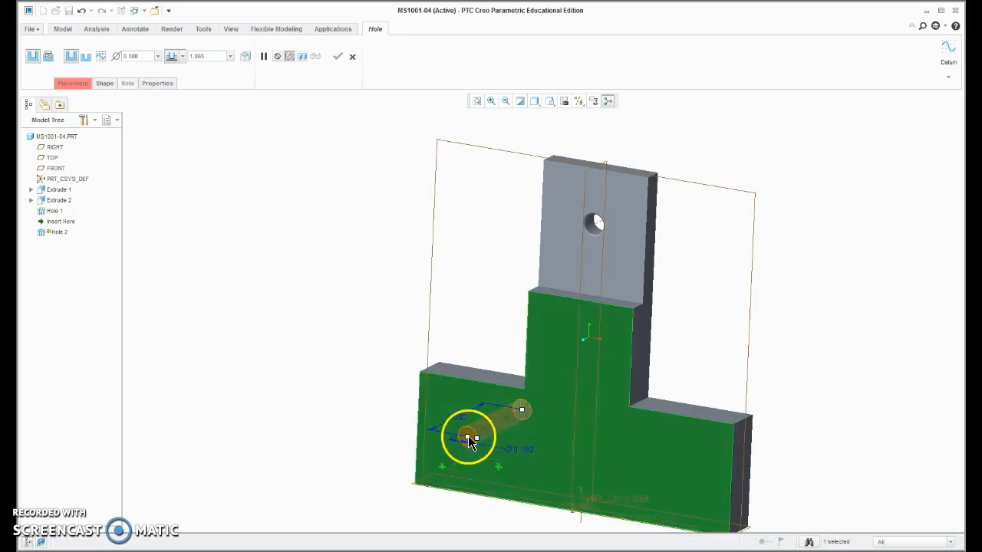
scroll(377, 197, "down", 2)
scroll(473, 360, "up", 1)
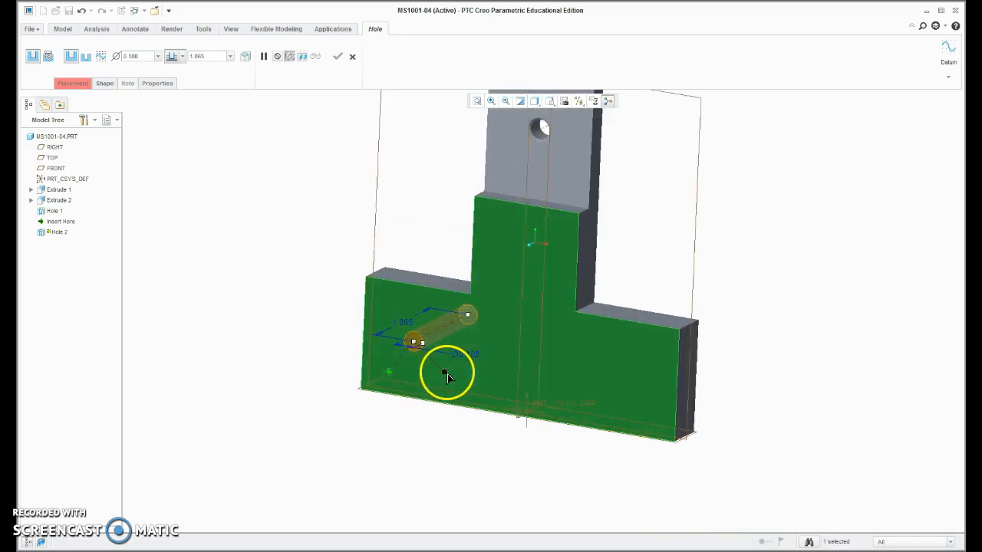
left_click_drag(439, 403, 438, 402)
left_click_drag(389, 371, 519, 360)
Step: Set the second hole's offset from the RIGHT plane to 1.125
double_click(549, 373)
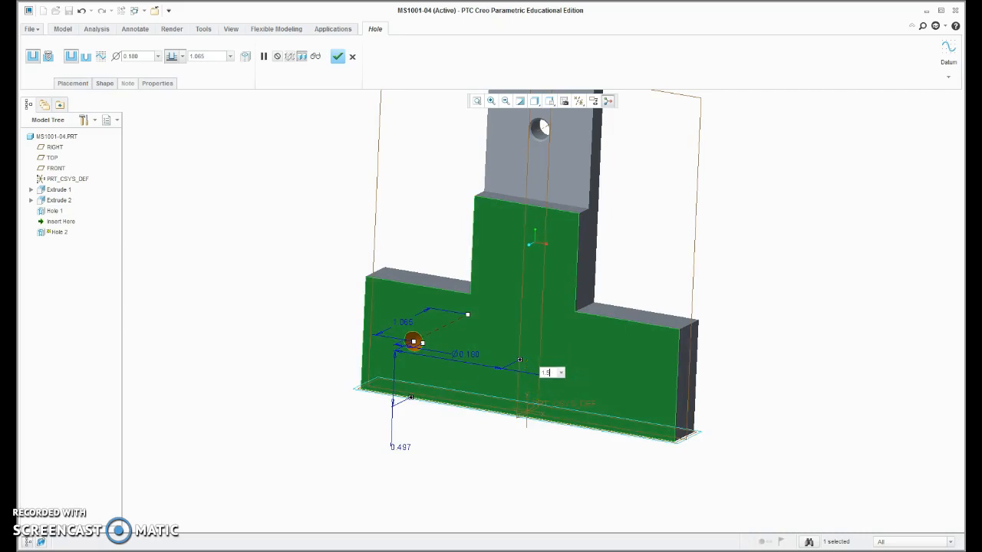
key("Return")
double_click(553, 375)
type("1")
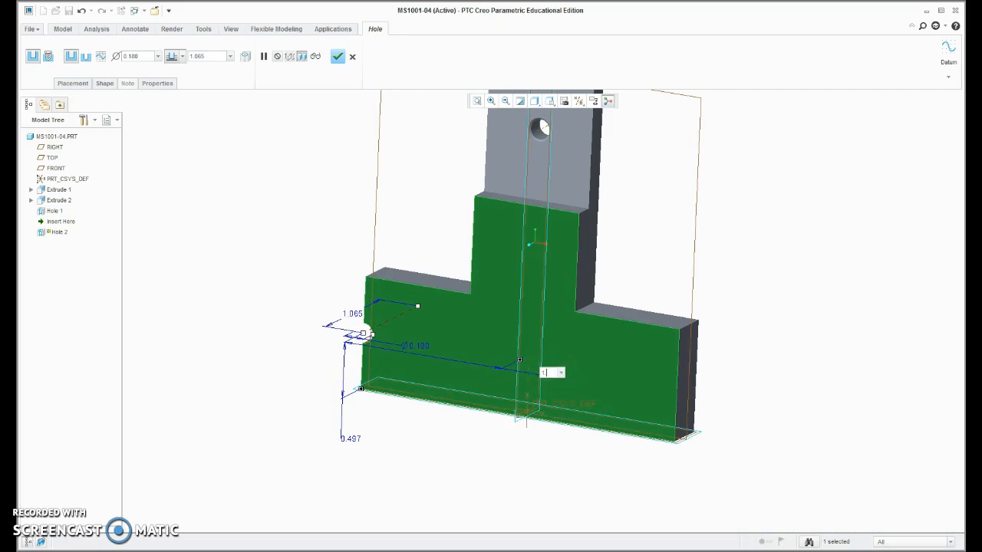
type(".125")
key("Return")
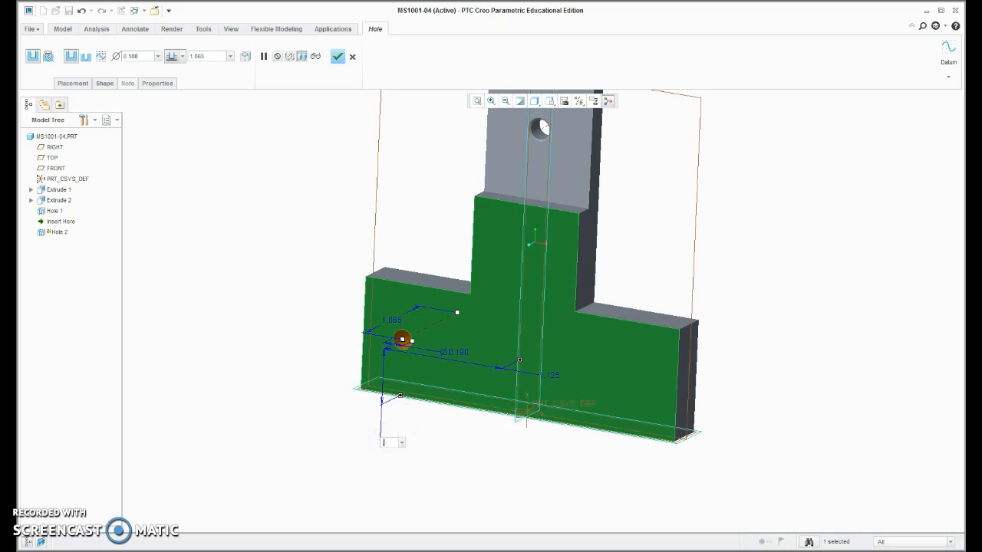
Step: Set the second hole's offset from the TOP plane to 0.375 and its diameter to 0.27
type("75")
key("Return")
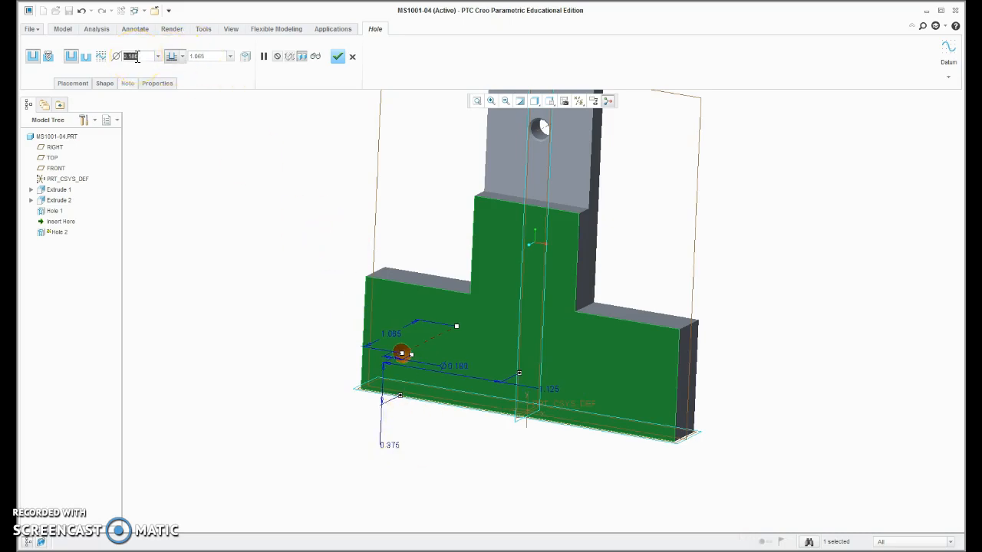
type(".27")
key("Return")
Step: Make the second hole pass through the full thickness of the base and complete it
left_click(183, 57)
left_click(177, 115)
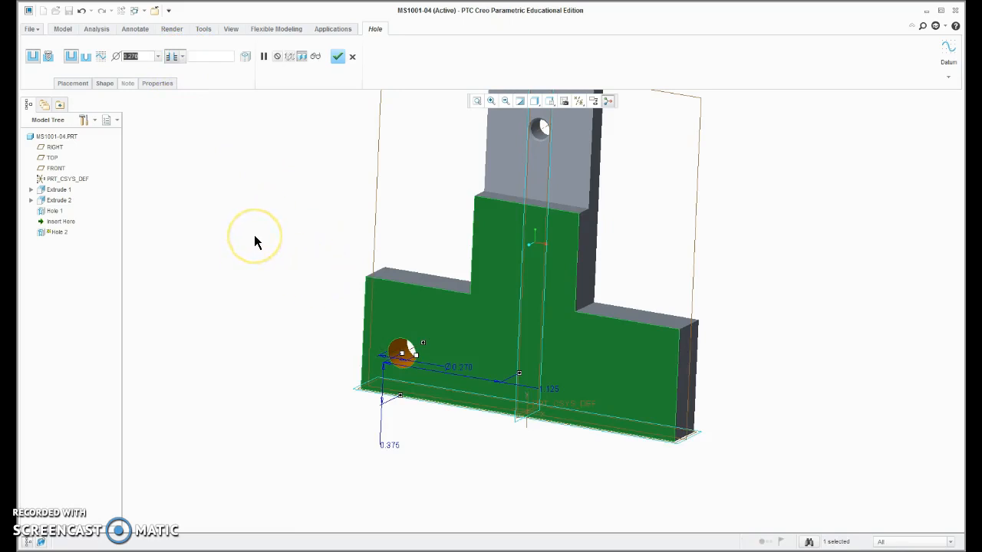
middle_click(261, 204)
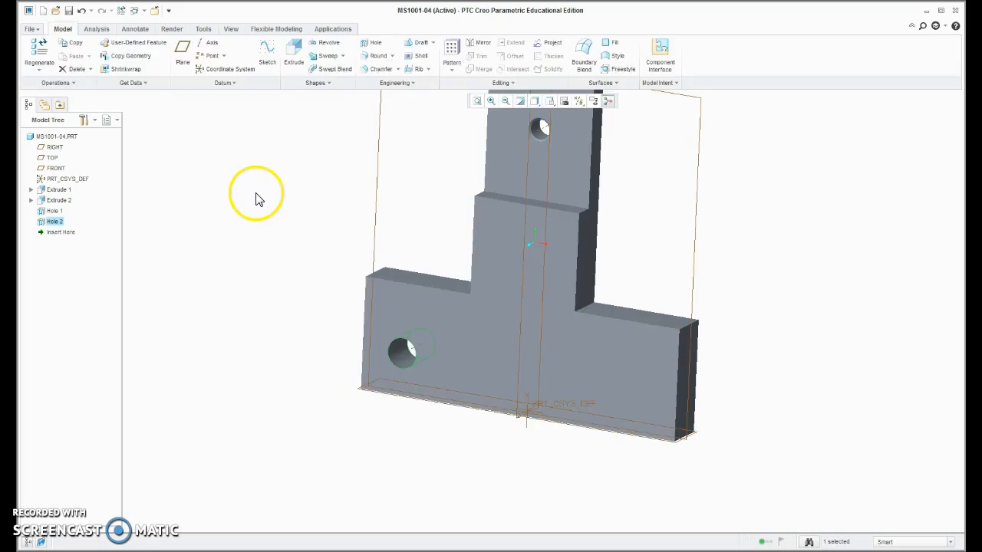
Step: Pattern the second hole by its offset from the RIGHT plane, with two instances and an increment of -2.25
right_click(258, 199)
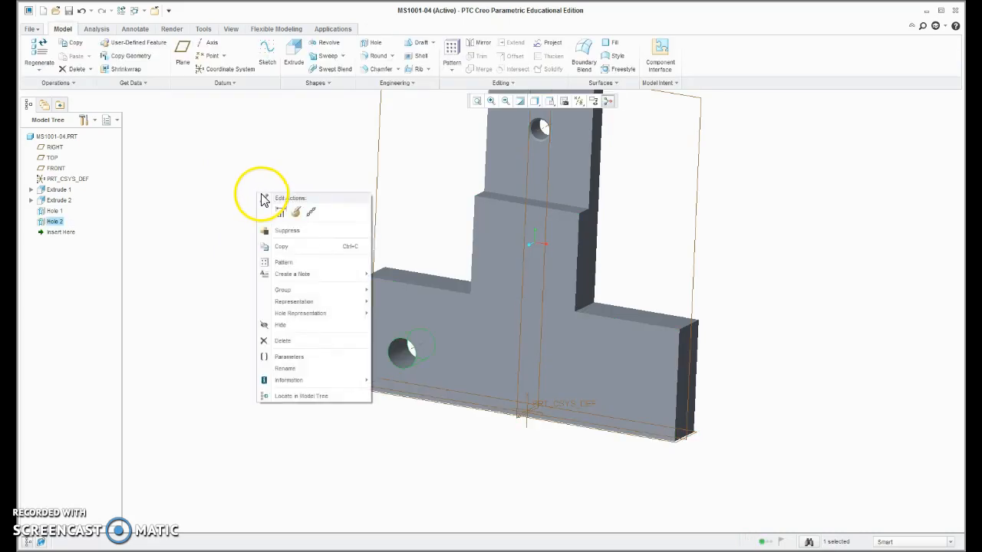
left_click(54, 221)
right_click(54, 221)
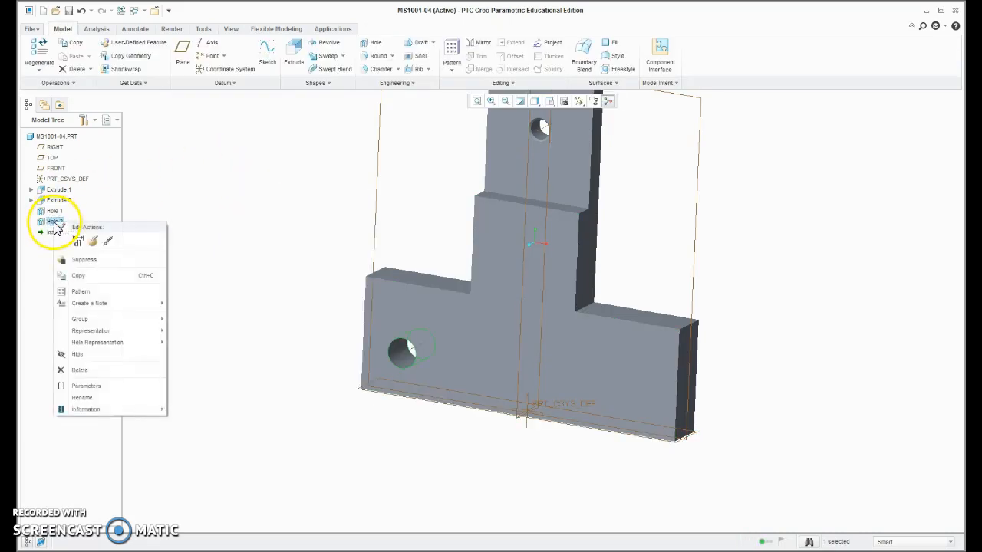
left_click(79, 292)
left_click(441, 372)
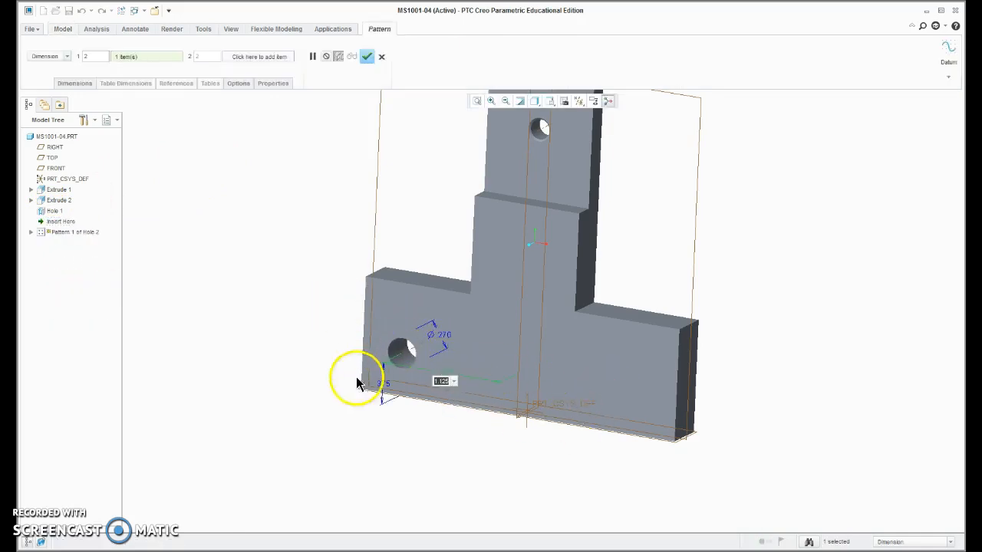
type("1")
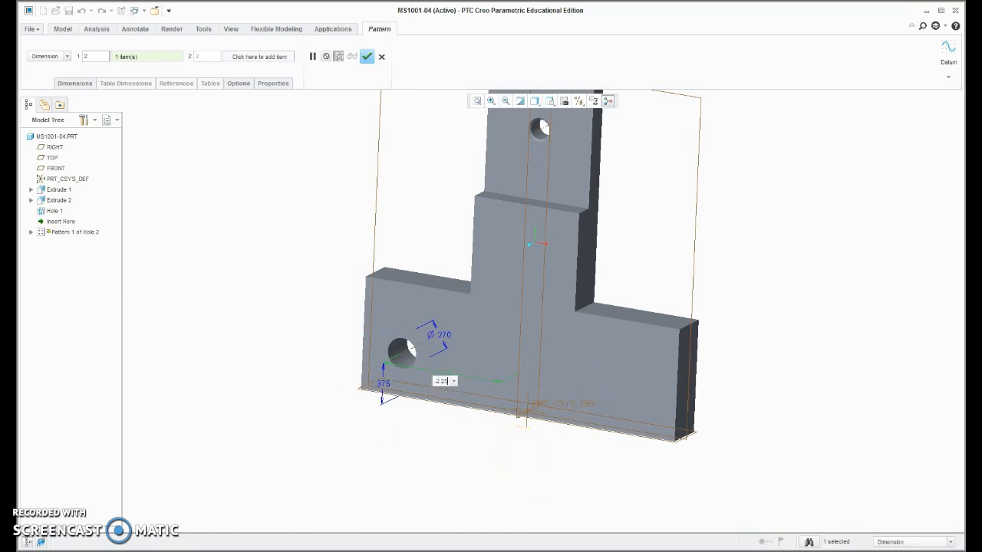
middle_click(780, 346)
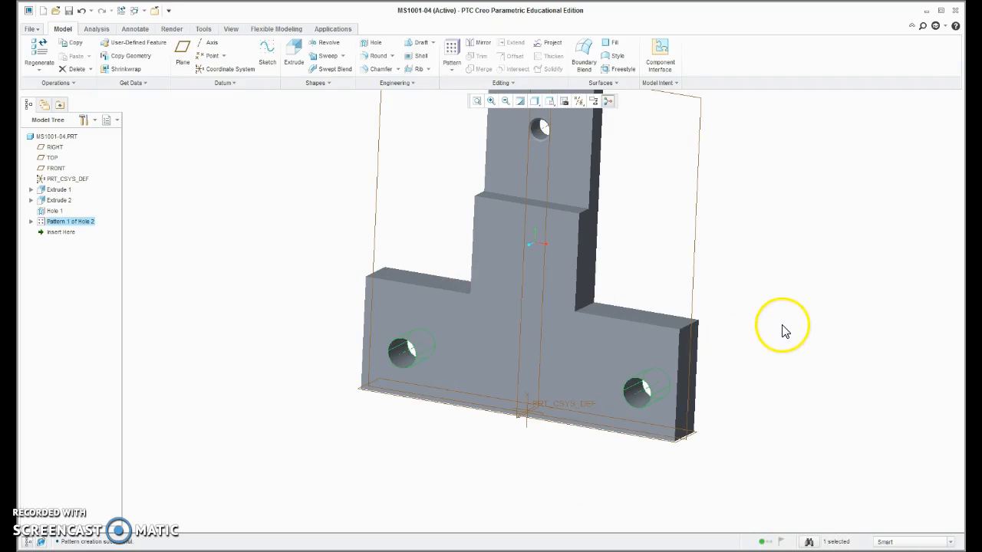
Step: Set the height of the base arms in the first extrusion to 0.75
mouse_move(816, 347)
middle_mouse_down()
mouse_move(806, 344)
mouse_move(821, 335)
middle_mouse_up()
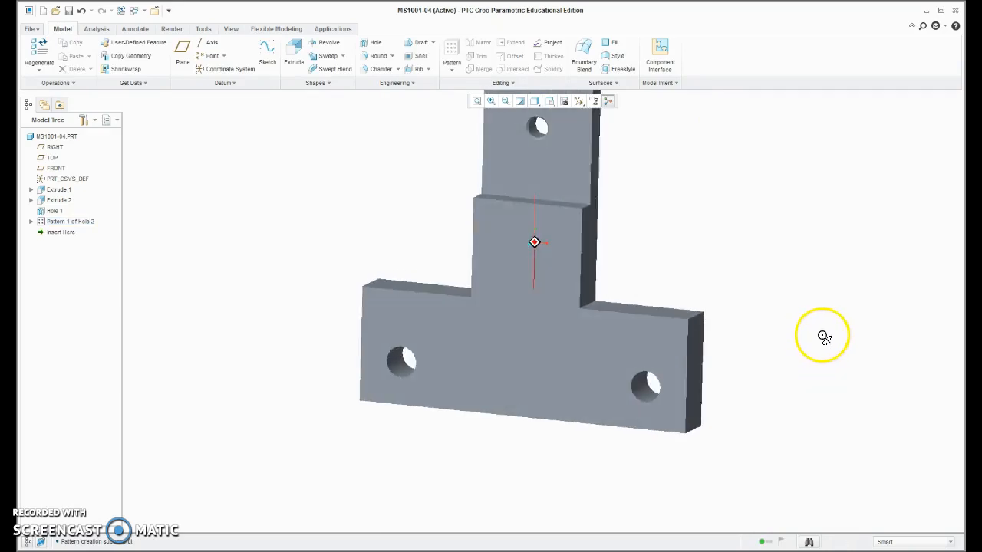
double_click(675, 342)
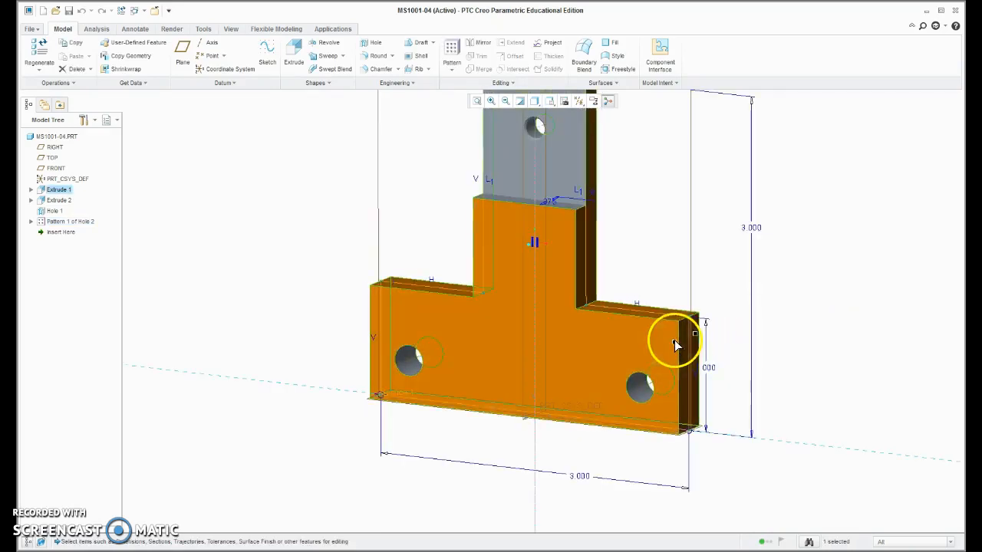
double_click(703, 368)
type(".75")
key("Return")
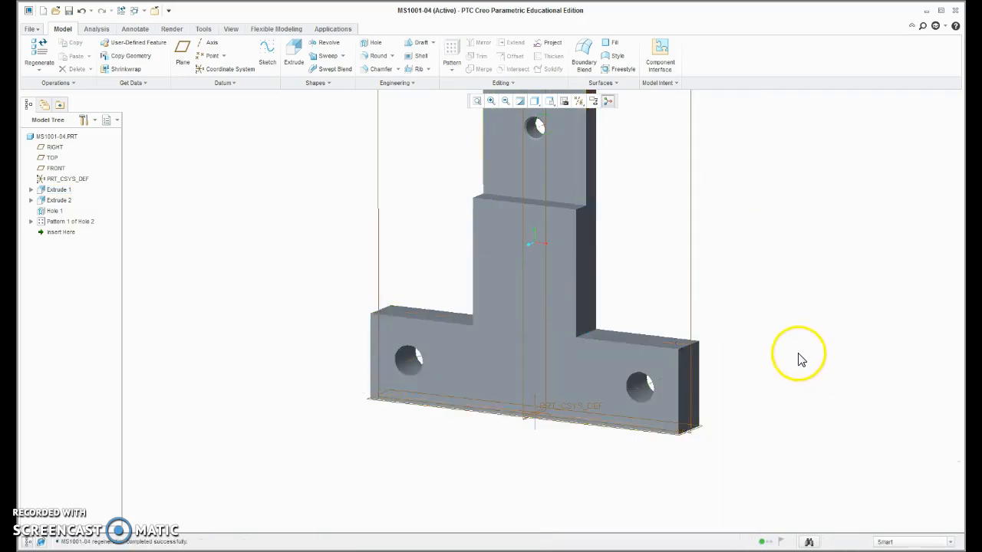
Step: Examine the sketch dimensions of the first extrusion and its available edit options
double_click(642, 359)
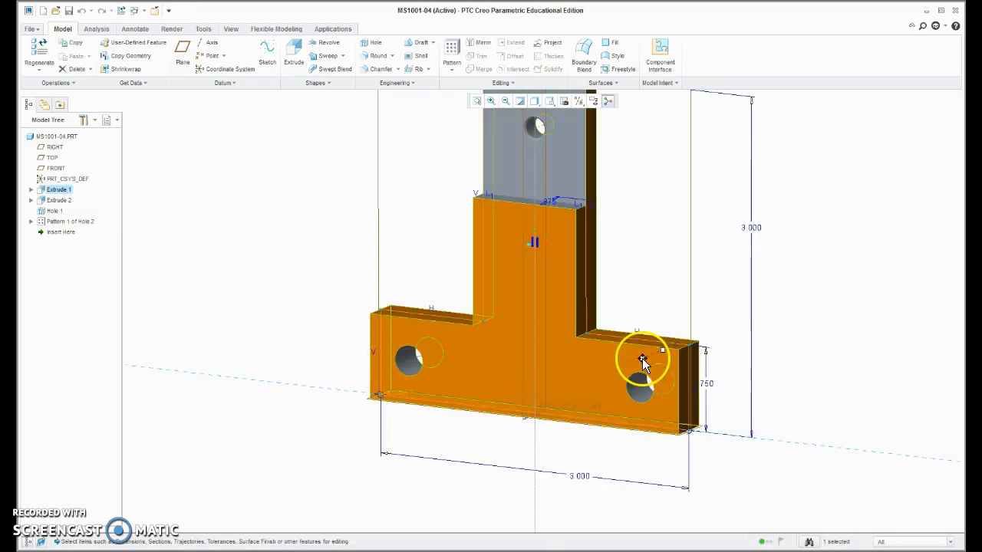
left_click(810, 301)
right_click(62, 191)
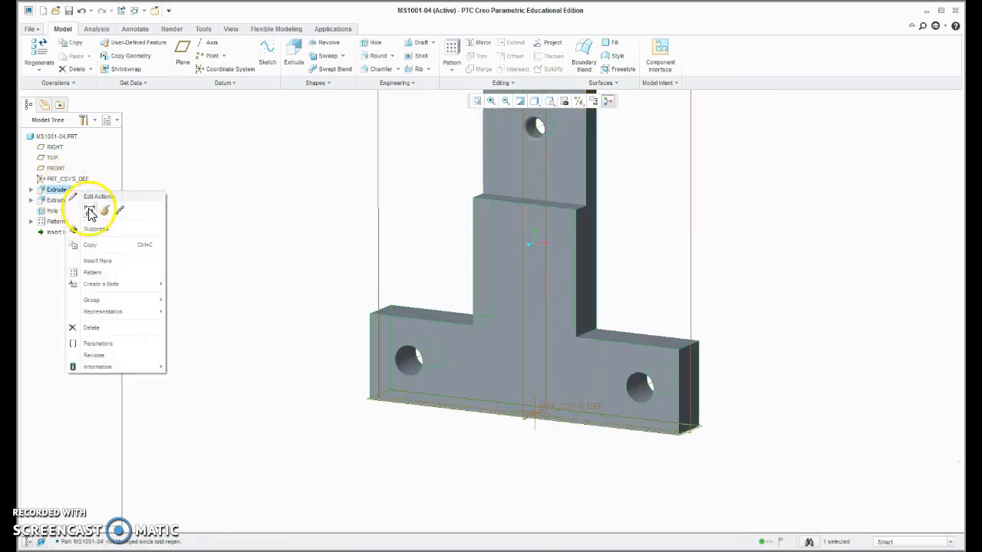
left_click(90, 212)
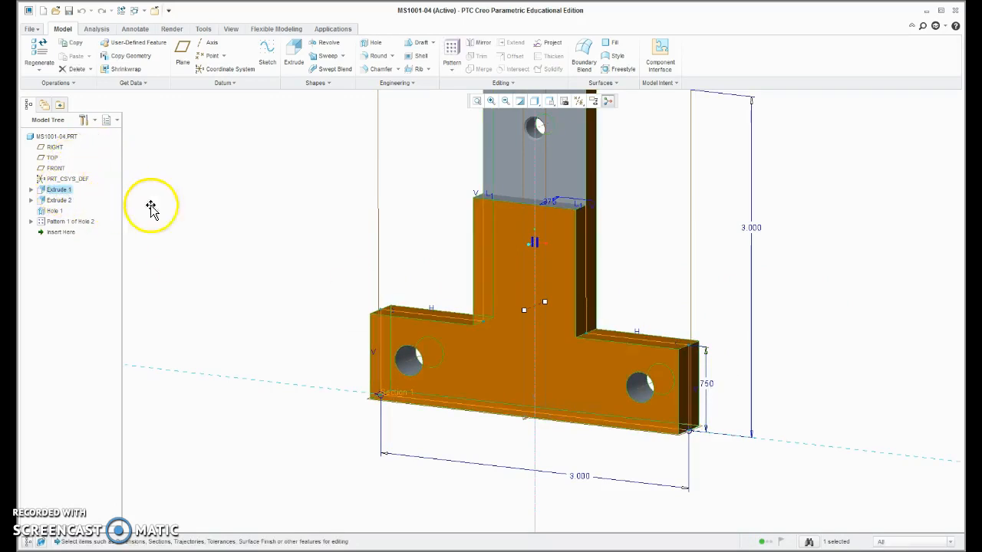
left_click(184, 212)
right_click(59, 191)
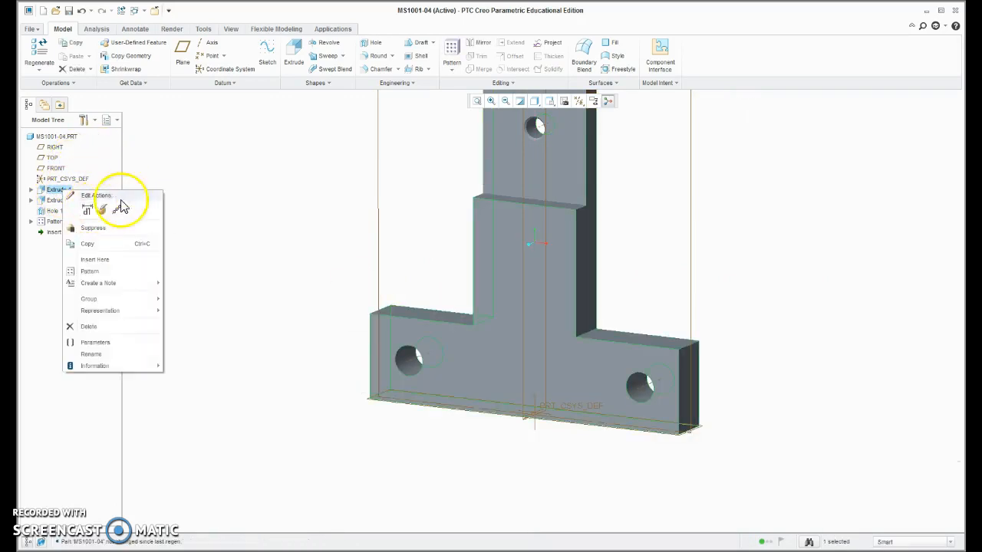
left_click(263, 161)
Step: Redefine the hole pattern's first direction with an increment of -1.125 and three instances
mouse_move(555, 365)
middle_mouse_down()
mouse_move(571, 348)
mouse_move(560, 371)
middle_mouse_up()
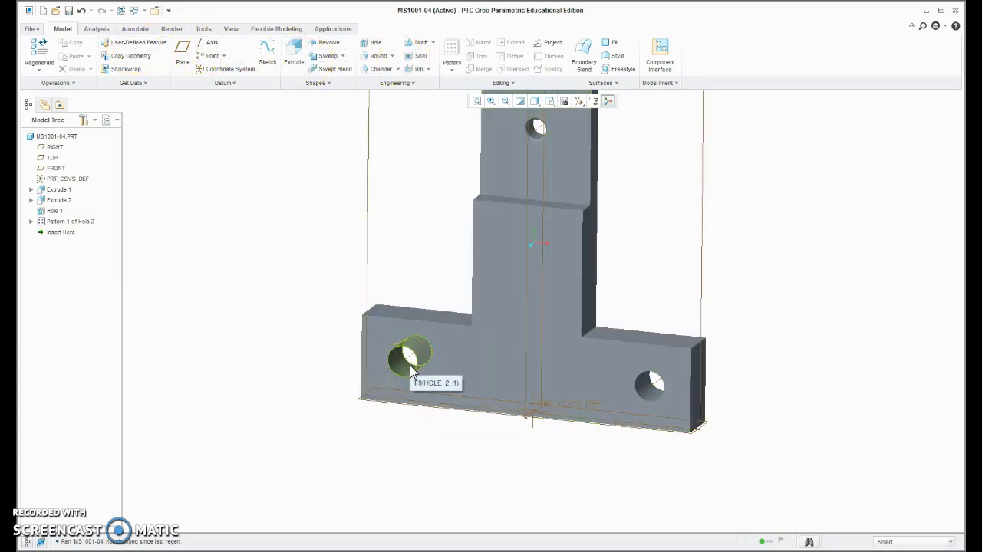
right_click(76, 221)
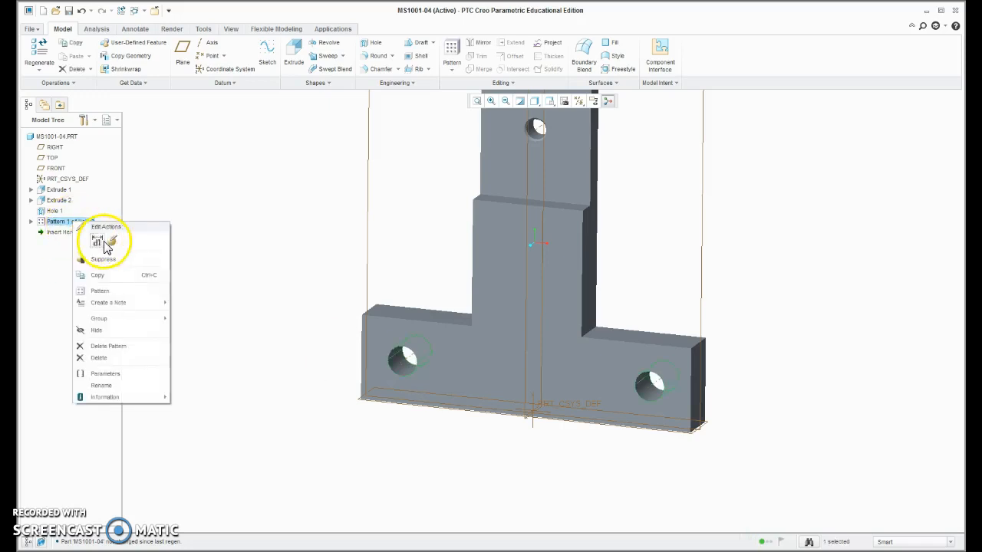
left_click(112, 239)
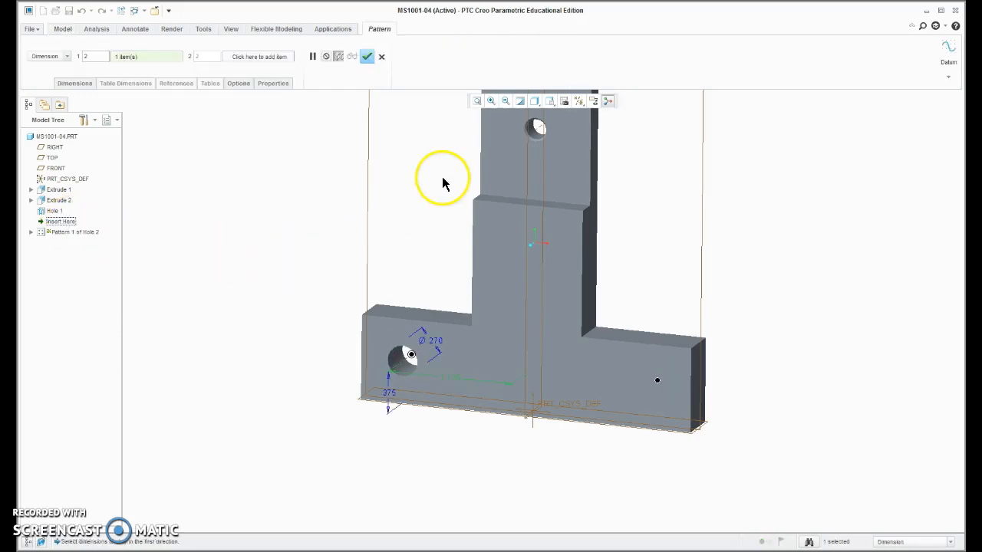
left_click(79, 86)
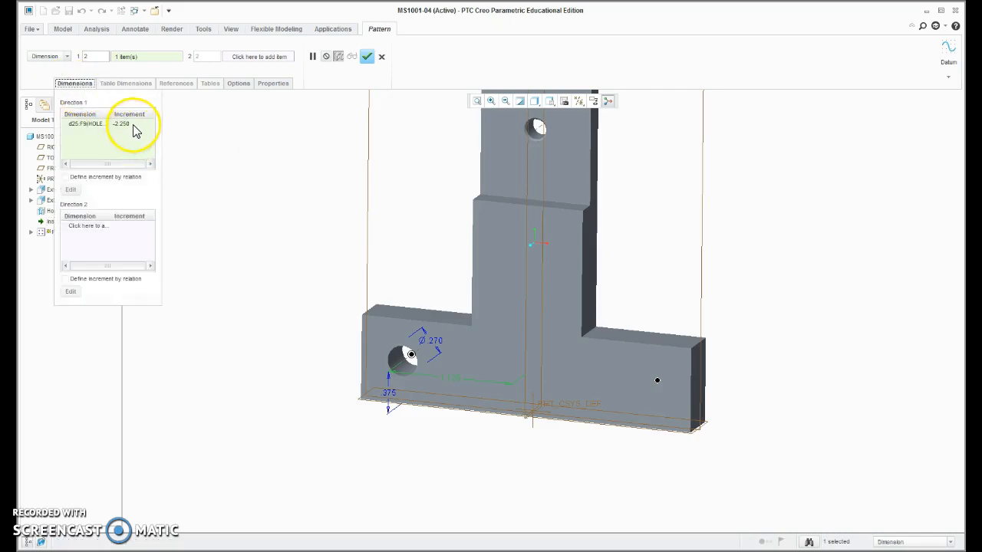
left_click(132, 126)
type("-1")
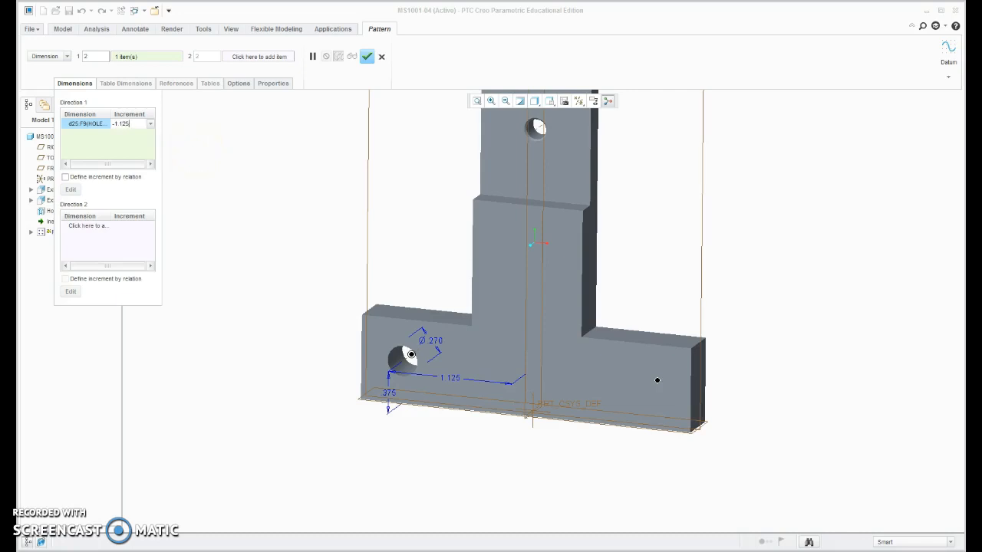
key("Return")
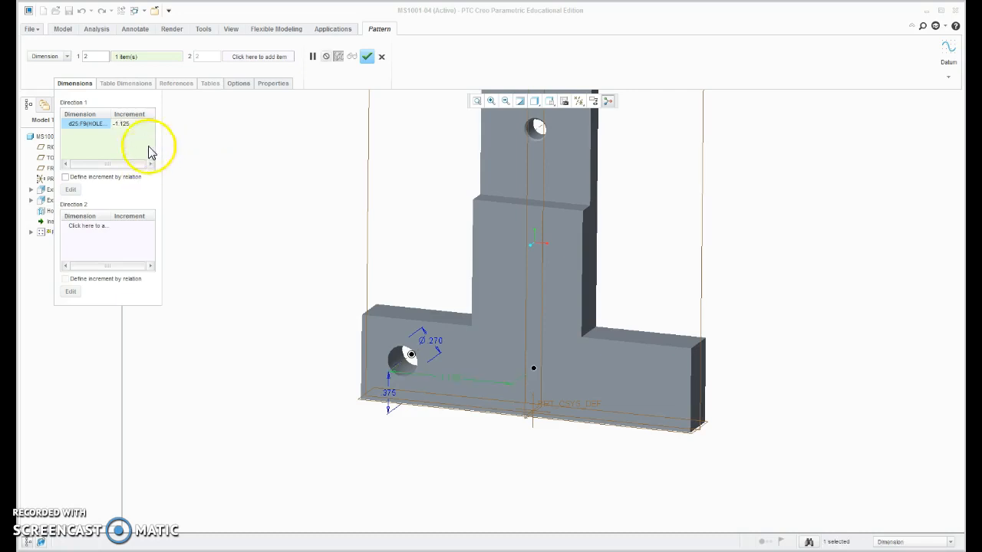
left_click(84, 56)
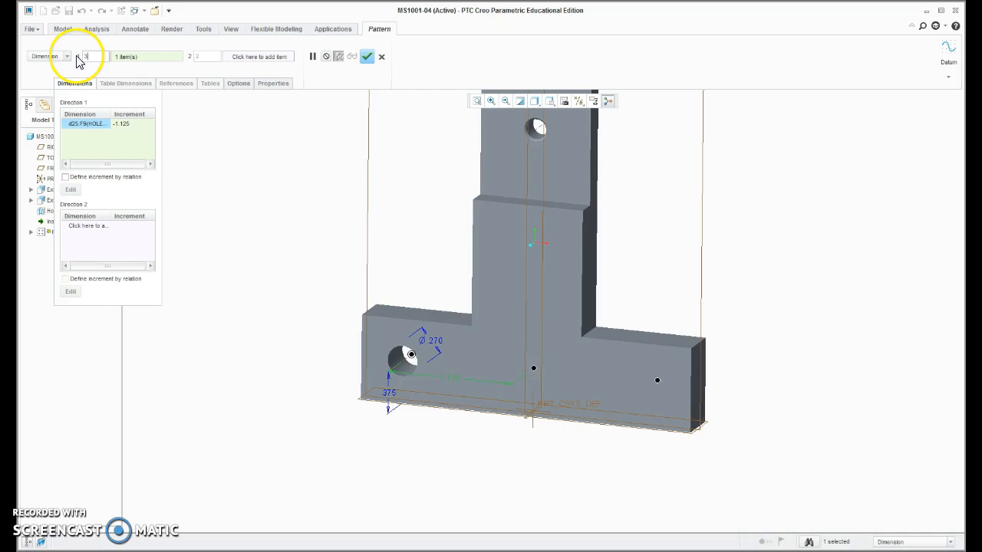
Step: Add a second direction to the hole pattern along the offset from the TOP plane, with two instances and an increment of 1.325
left_click(253, 57)
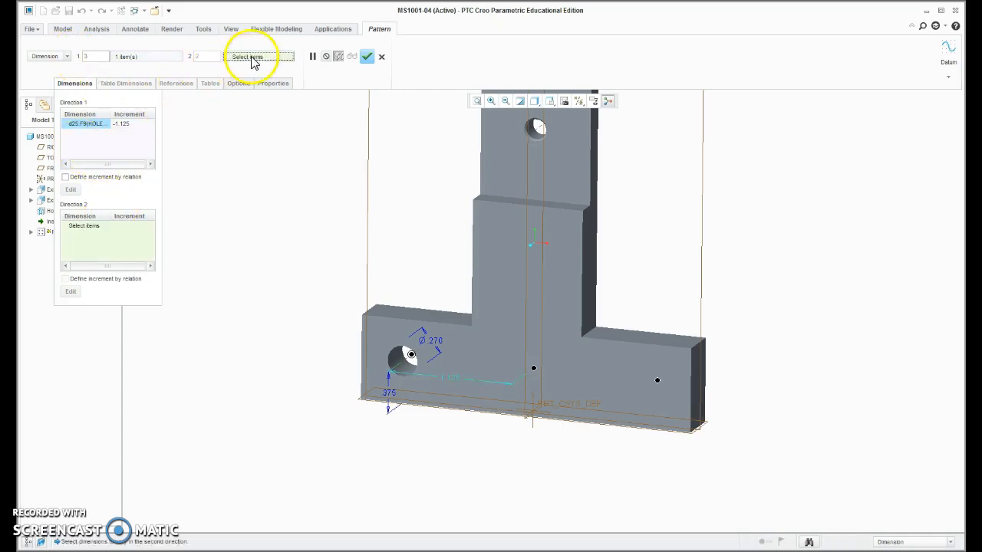
left_click(387, 399)
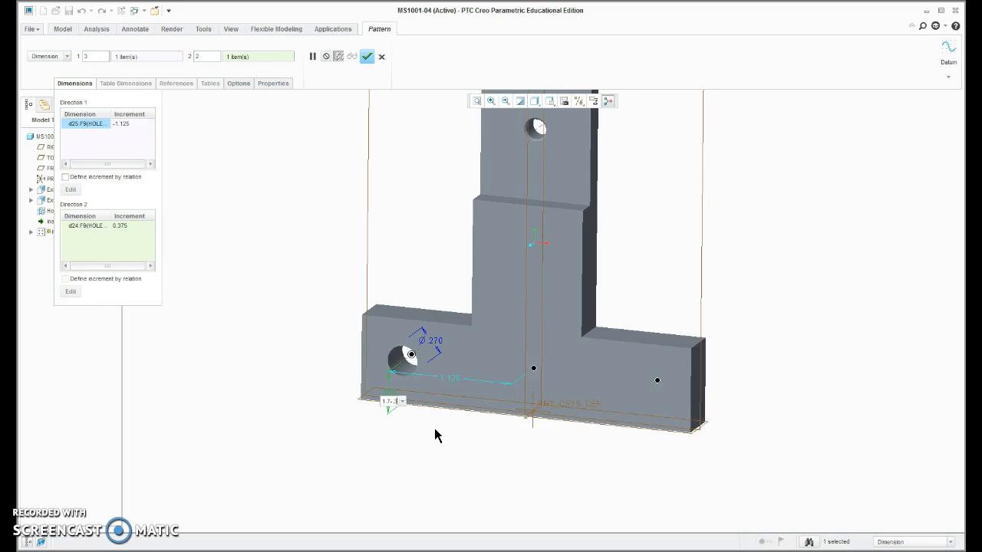
key("Return")
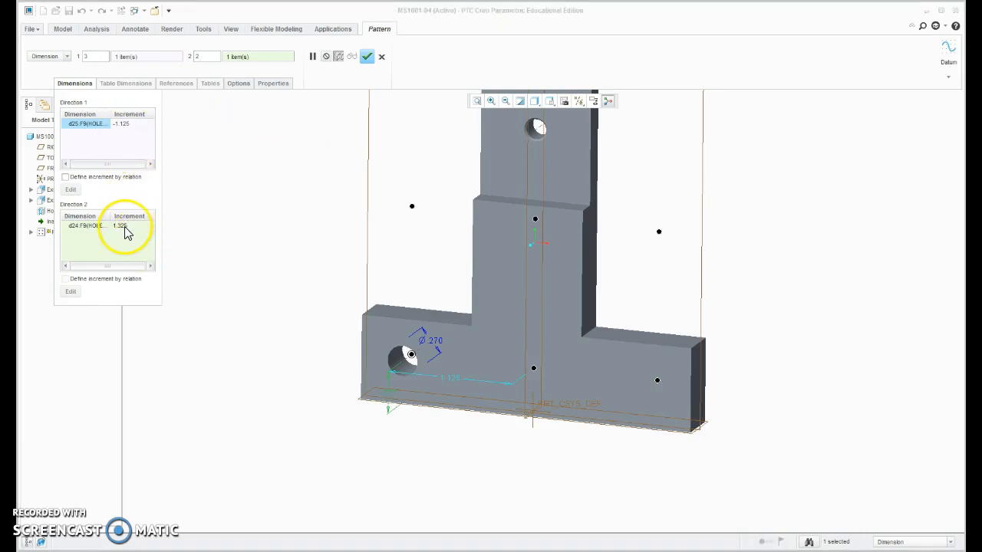
Step: Exclude the pattern instances at the base's centre and the two beside the stem, and complete the pattern
mouse_move(445, 280)
middle_mouse_down()
mouse_move(467, 263)
mouse_move(471, 272)
mouse_move(462, 274)
middle_mouse_up()
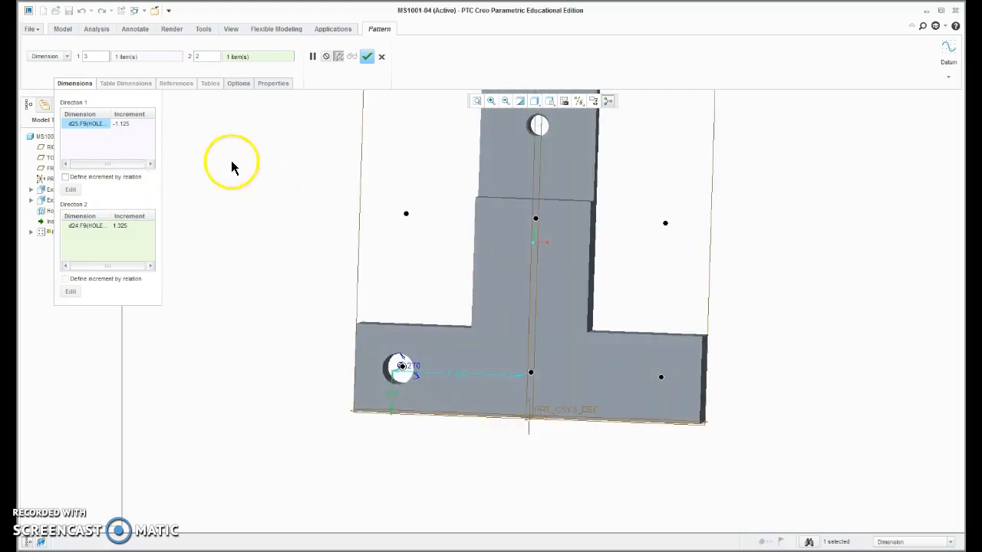
left_click(530, 373)
left_click(665, 223)
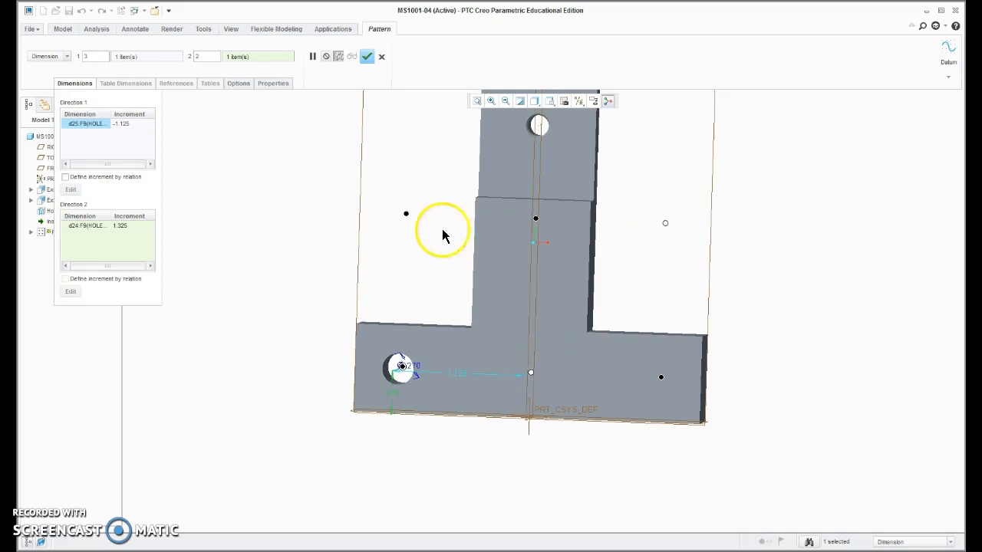
left_click(406, 214)
mouse_move(528, 271)
middle_mouse_down()
mouse_move(667, 304)
mouse_move(539, 284)
middle_mouse_up()
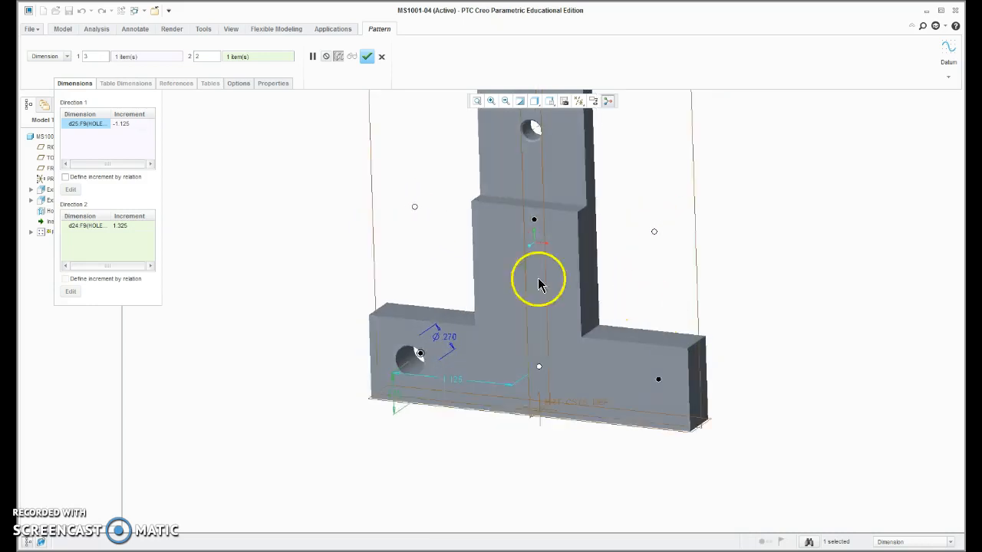
left_click(368, 57)
middle_click_drag(685, 281, 704, 260)
left_click(813, 281)
middle_click_drag(809, 300, 790, 316)
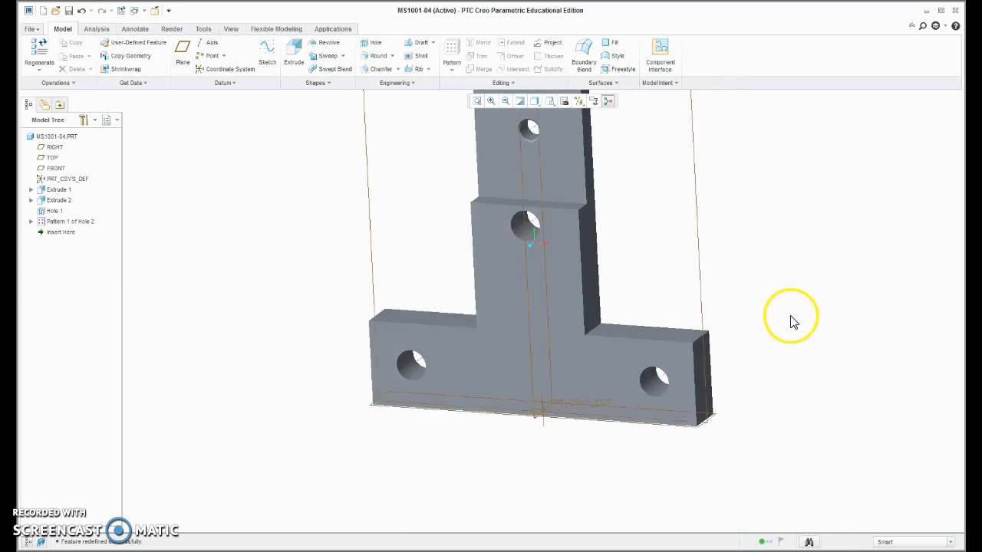
Step: Place another hole at the centre of the base's front face, with the RIGHT and TOP planes as offset references
scroll(530, 447, "down", 3)
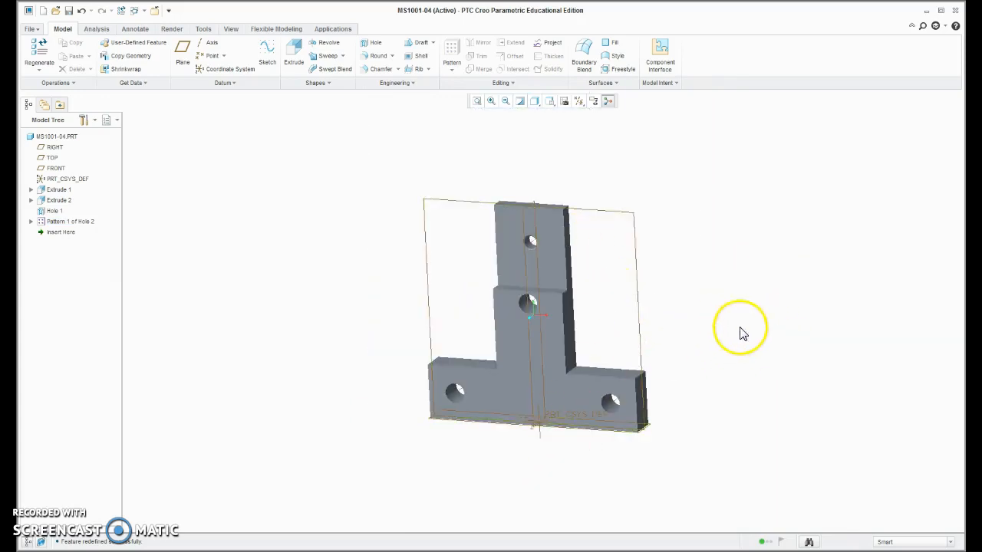
mouse_move(726, 348)
middle_mouse_down()
mouse_move(749, 342)
mouse_move(714, 332)
middle_mouse_up()
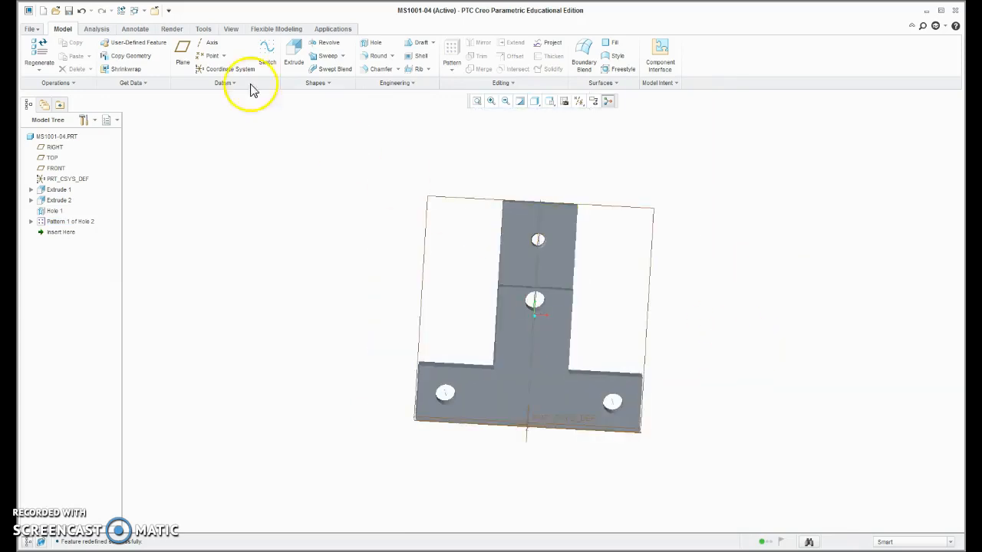
left_click(374, 46)
scroll(537, 382, "up", 3)
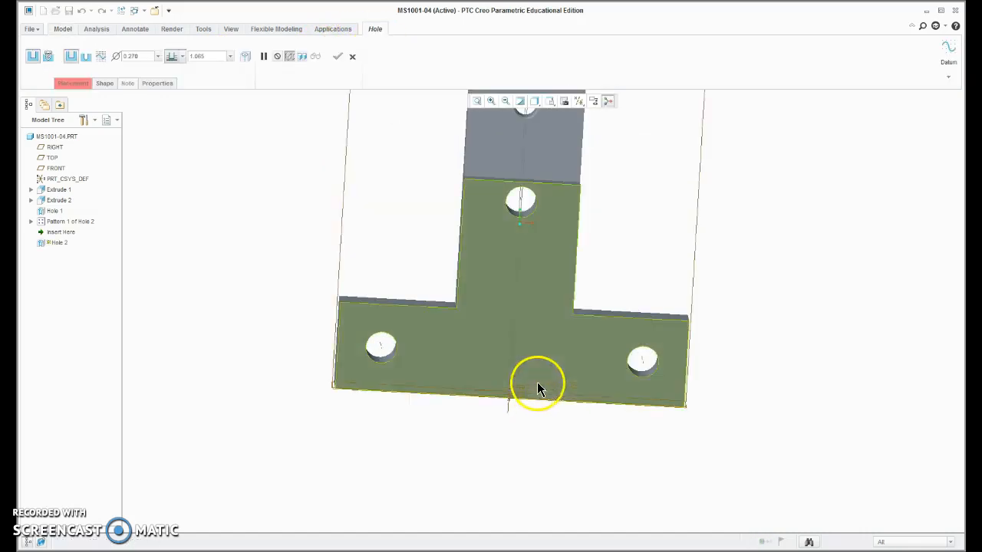
left_click(506, 351)
middle_click_drag(618, 376, 580, 381)
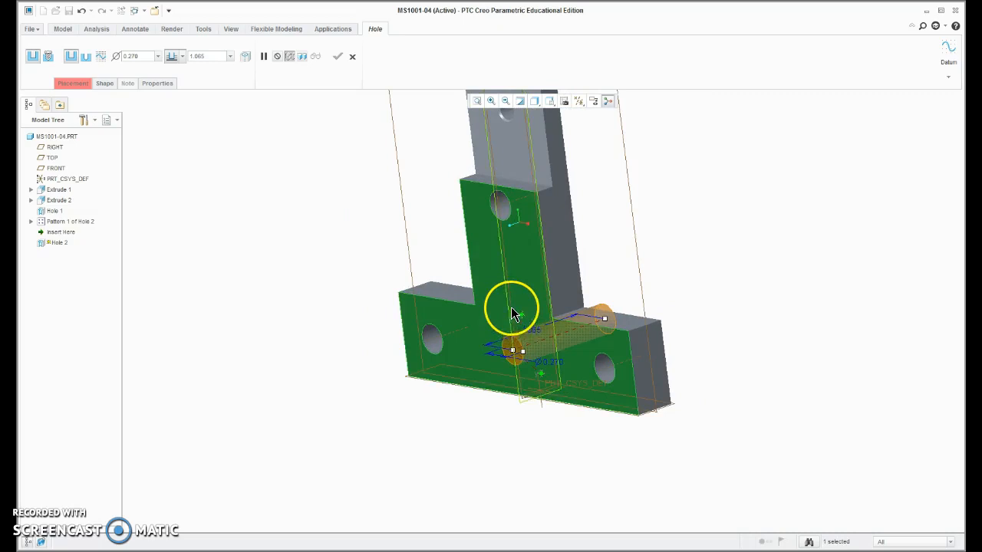
left_click_drag(522, 315, 513, 314)
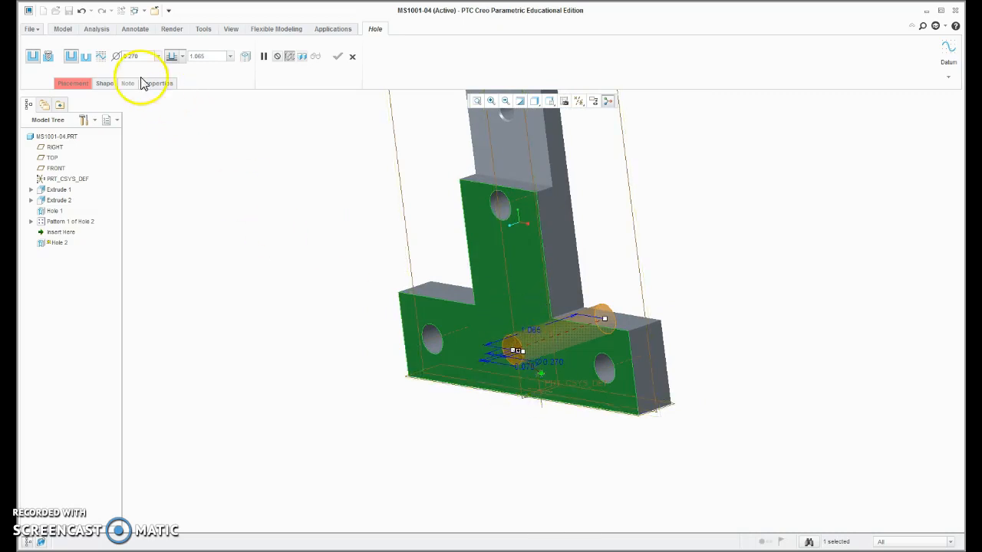
left_click_drag(541, 379, 501, 392)
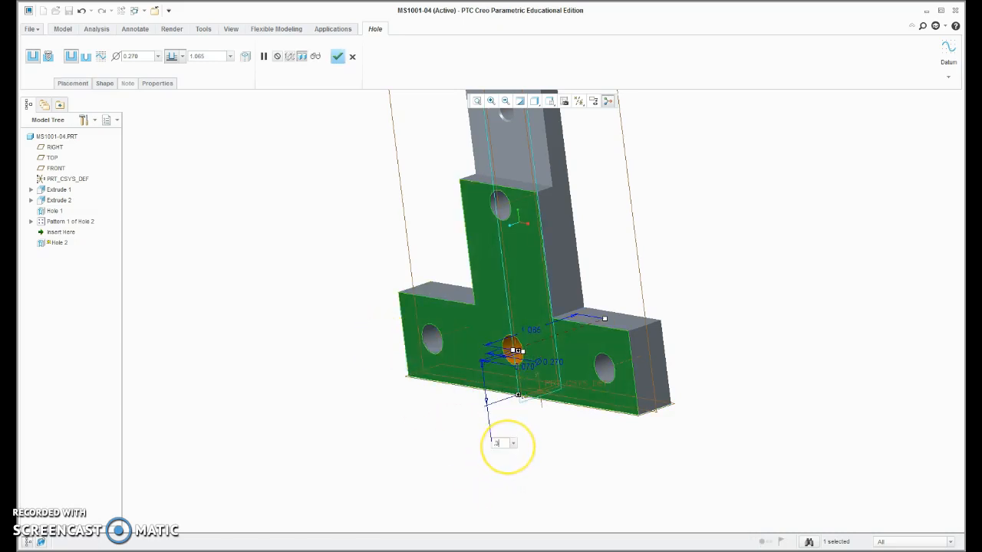
Step: Set the hole's offset from the base's bottom face to 0.375 and extend the hole through all
type("5")
key("Return")
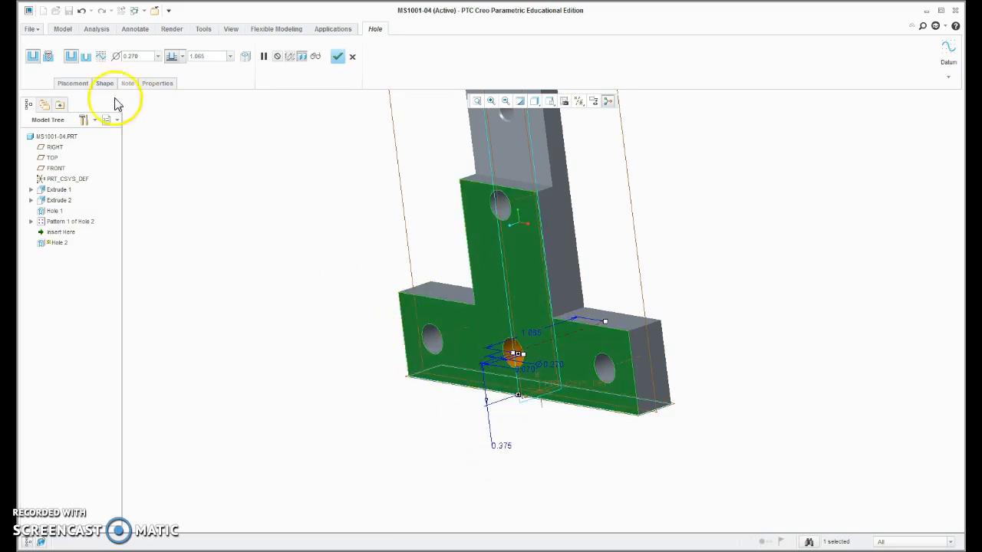
left_click(182, 56)
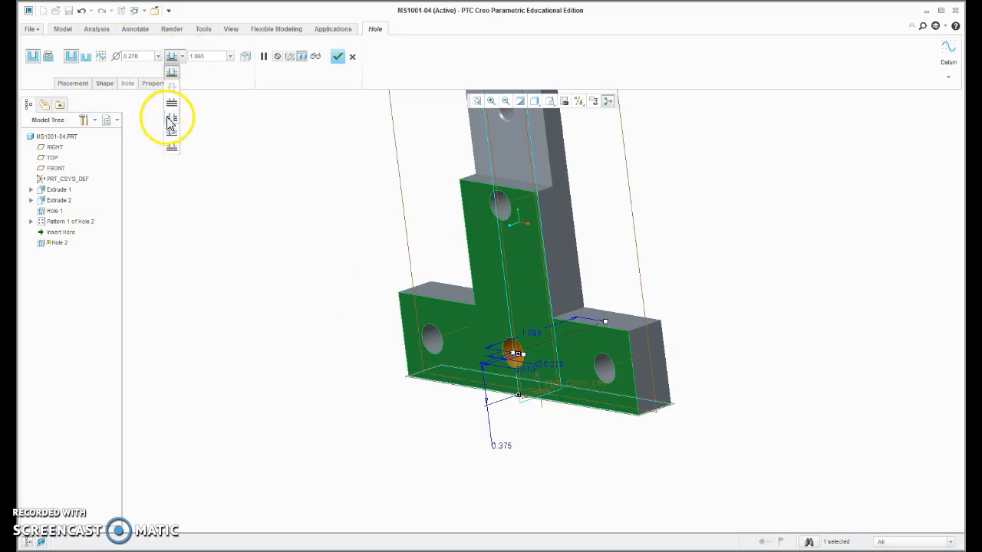
left_click(172, 115)
Step: Align the base's centre hole with the RIGHT plane instead of offsetting it
left_click(73, 83)
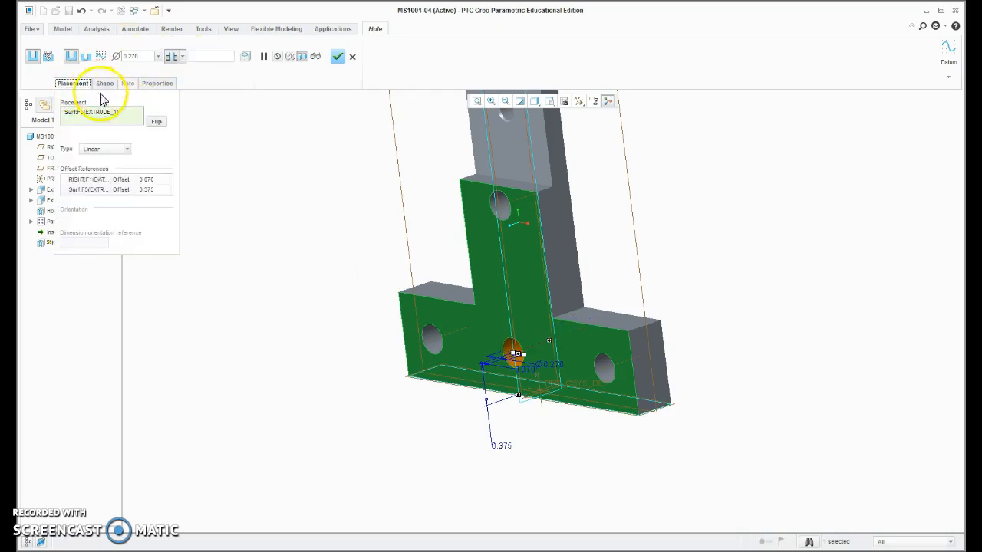
left_click(120, 181)
left_click(124, 186)
left_click(124, 201)
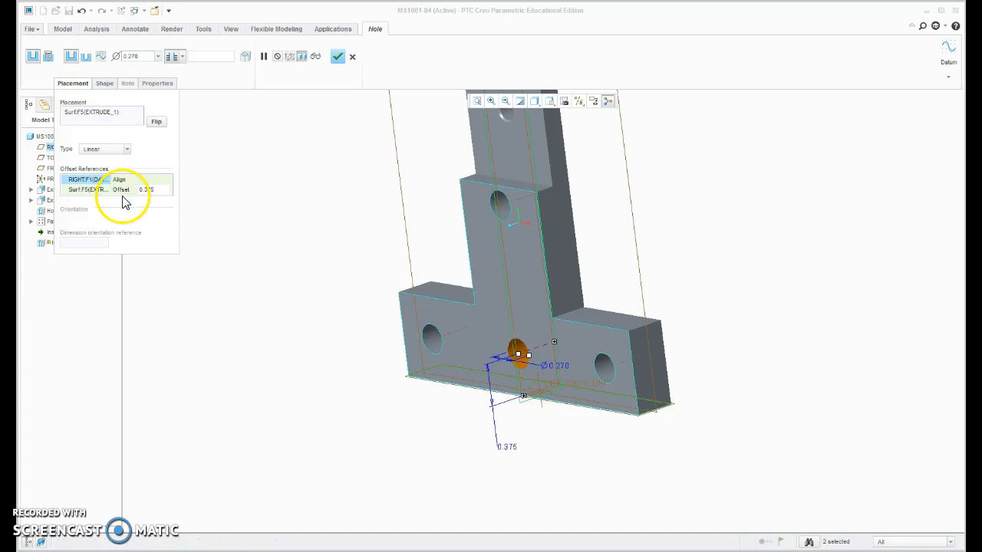
Step: Set the centre hole's diameter to 0.18 and complete the hole
middle_click_drag(223, 263, 281, 241)
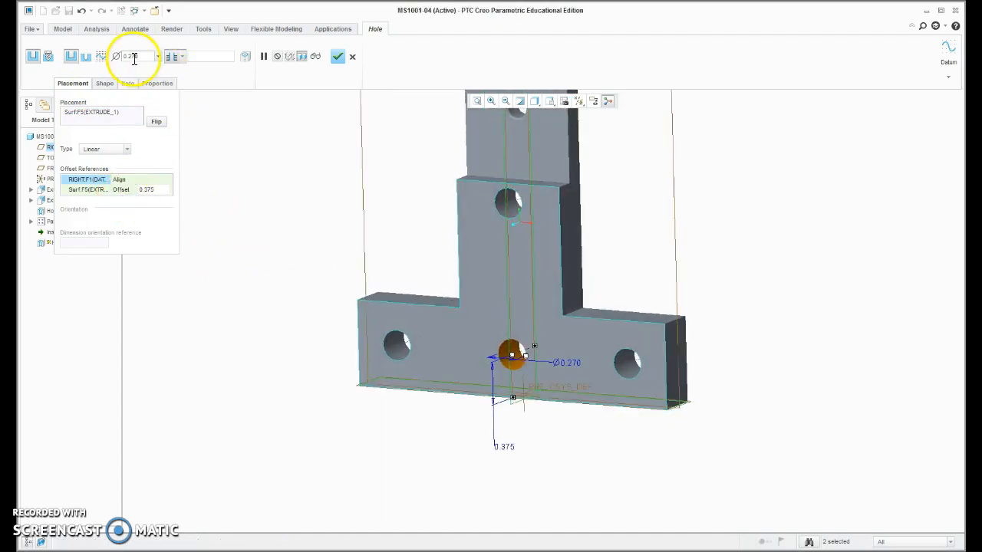
key("BackSpace")
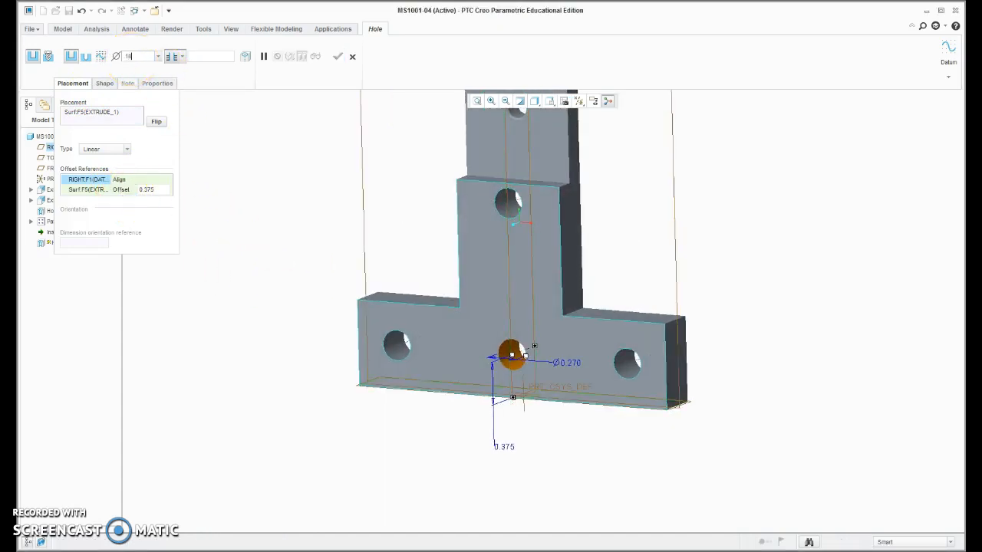
type(".18")
key("Return")
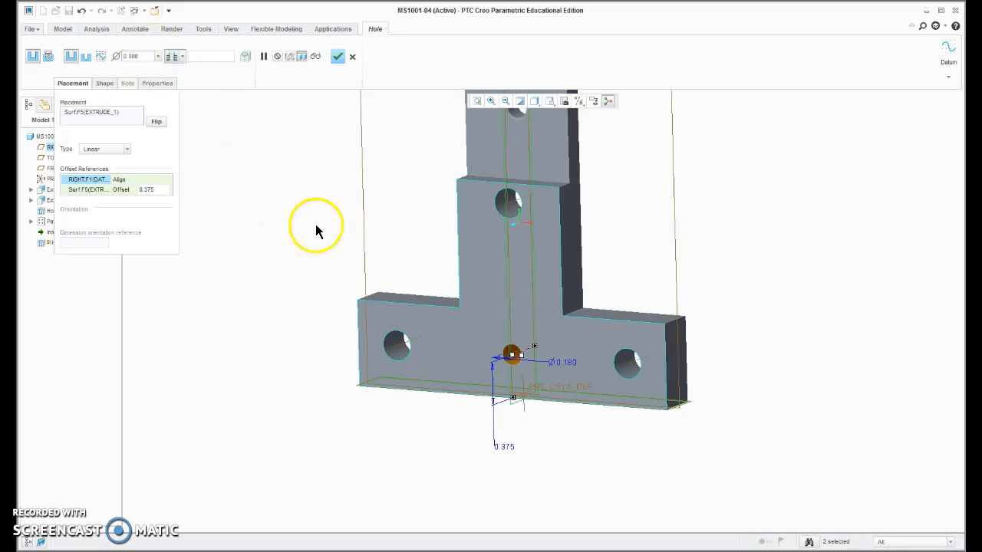
middle_click(300, 241)
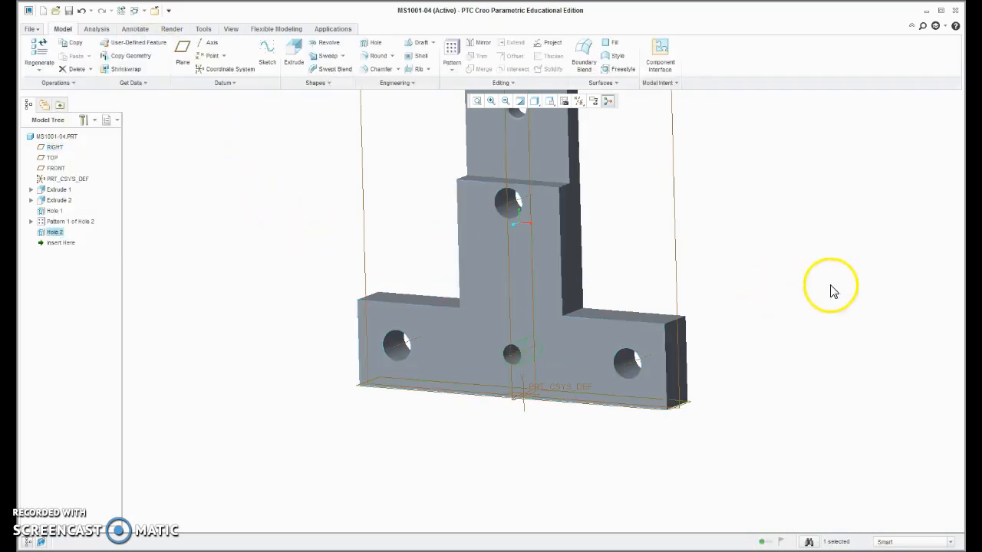
Step: Place another hole on the front face above the centre hole, referencing the RIGHT plane and offset 0.95 from the base's bottom face
left_click(375, 43)
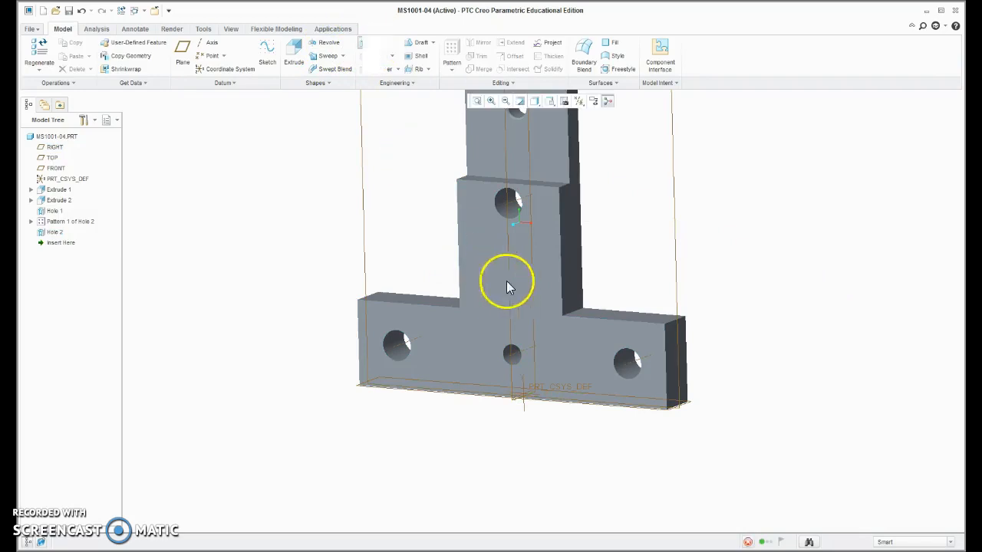
left_click(518, 266)
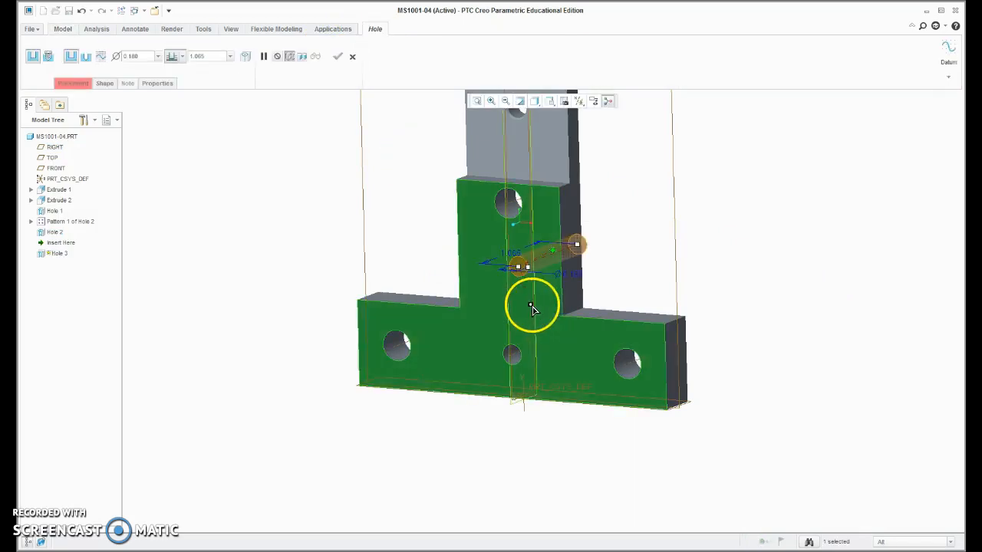
left_click_drag(509, 301, 510, 300)
left_click_drag(553, 251, 598, 402)
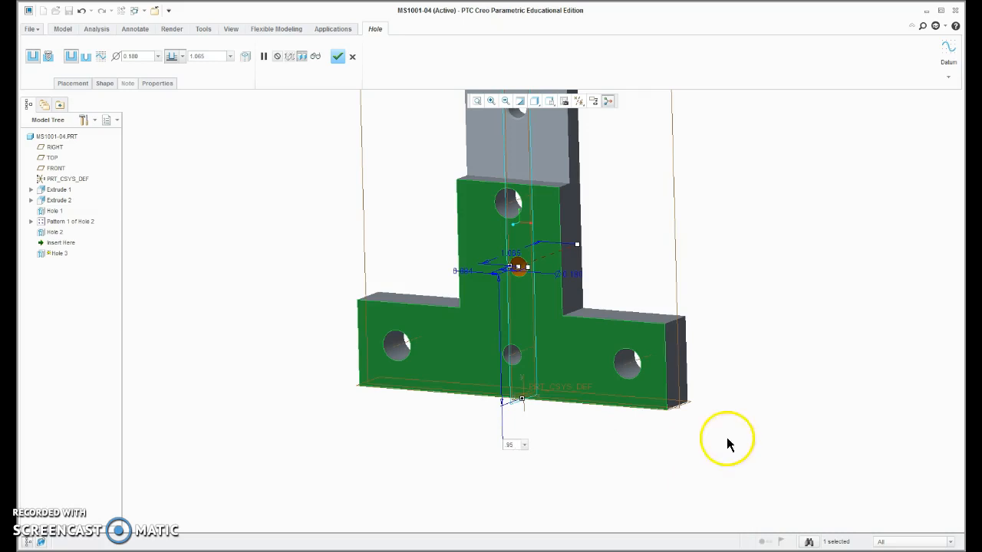
key("Return")
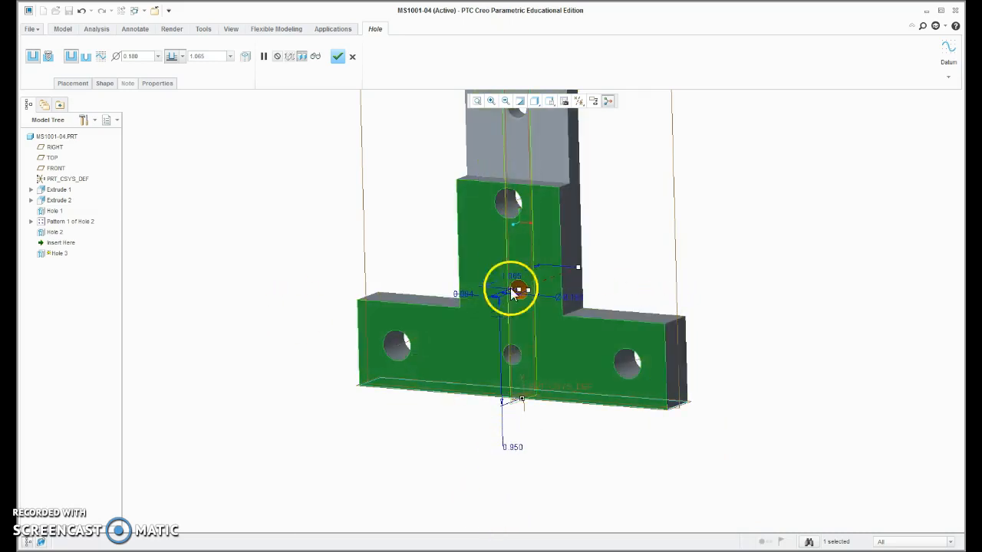
Step: Align the new front hole with the RIGHT plane and make it go through all
left_click(77, 82)
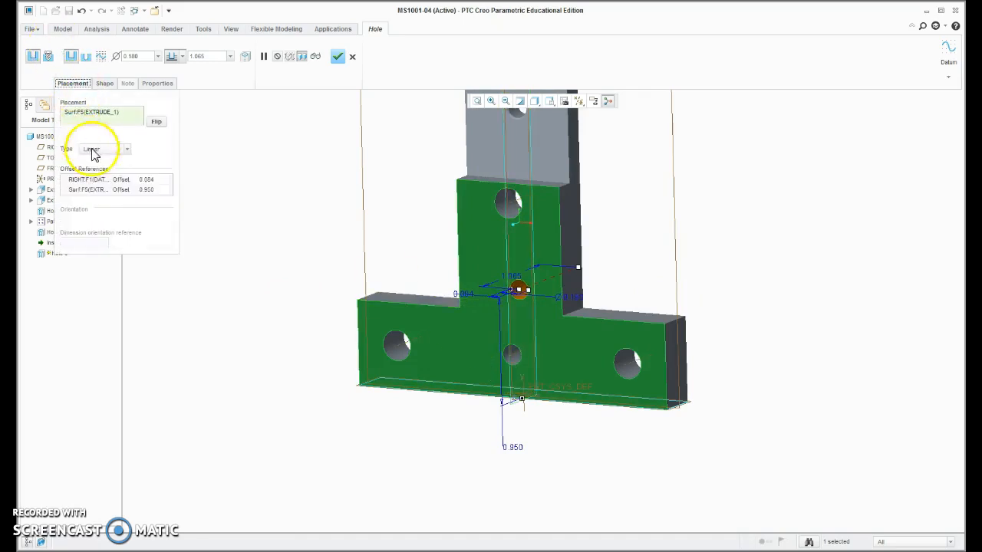
left_click(125, 182)
left_click(125, 182)
left_click(125, 197)
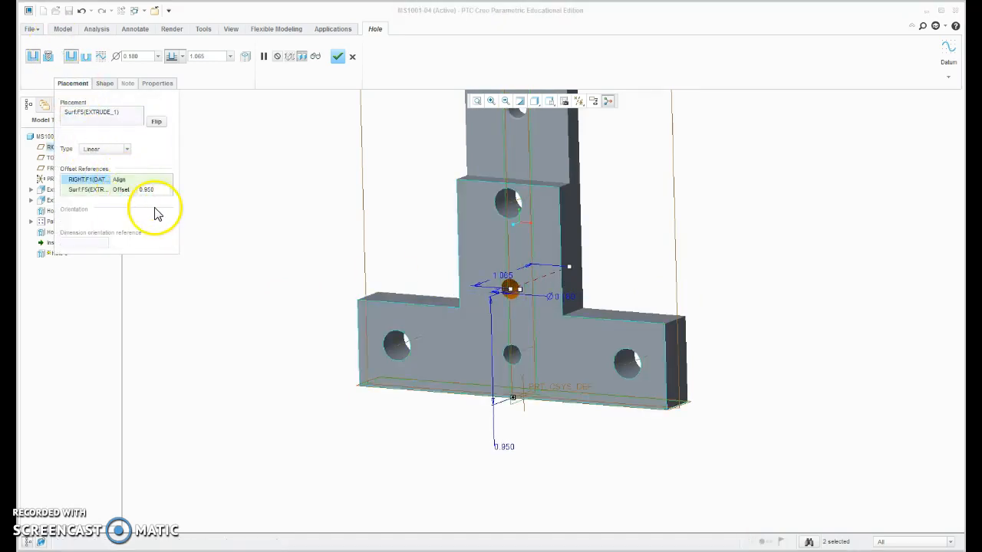
left_click(181, 58)
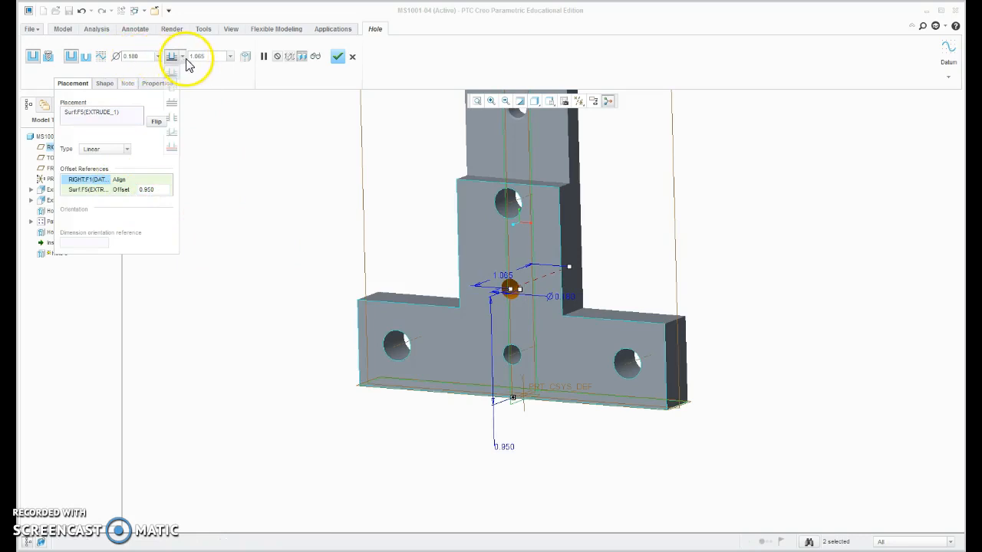
left_click(172, 120)
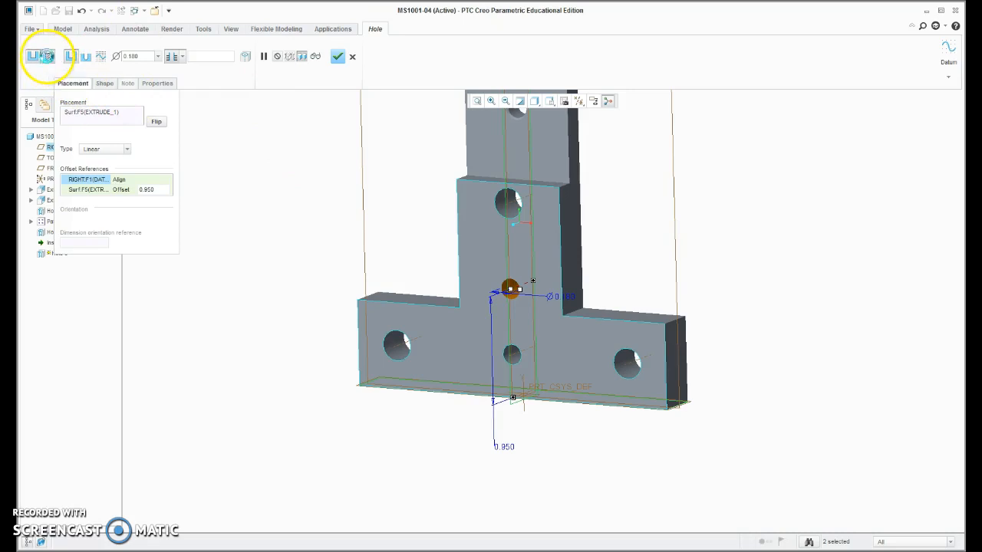
Step: Convert the front hole to a standard UNC tapped hole with a 10-24 thread
left_click(48, 56)
left_click(222, 57)
scroll(212, 77, "down", 1)
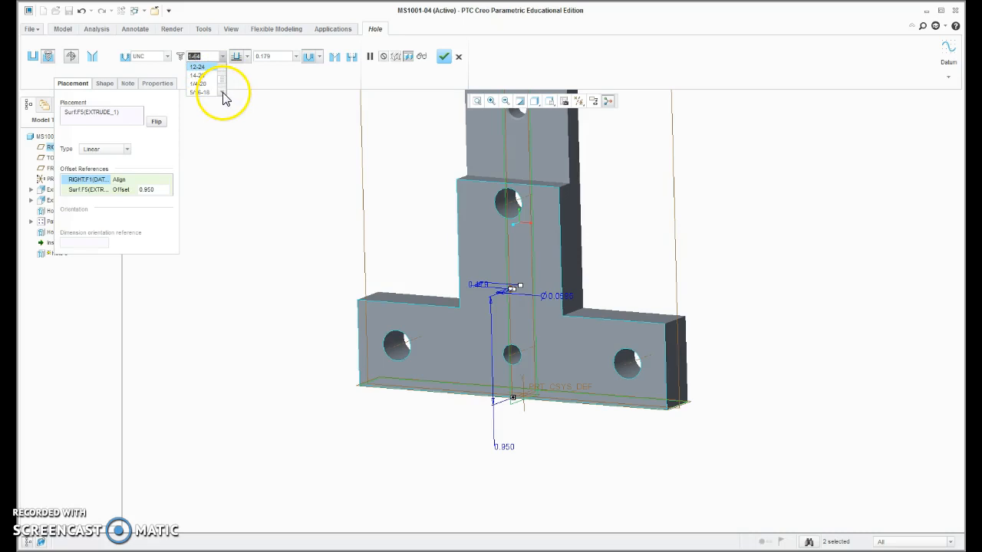
left_click(220, 68)
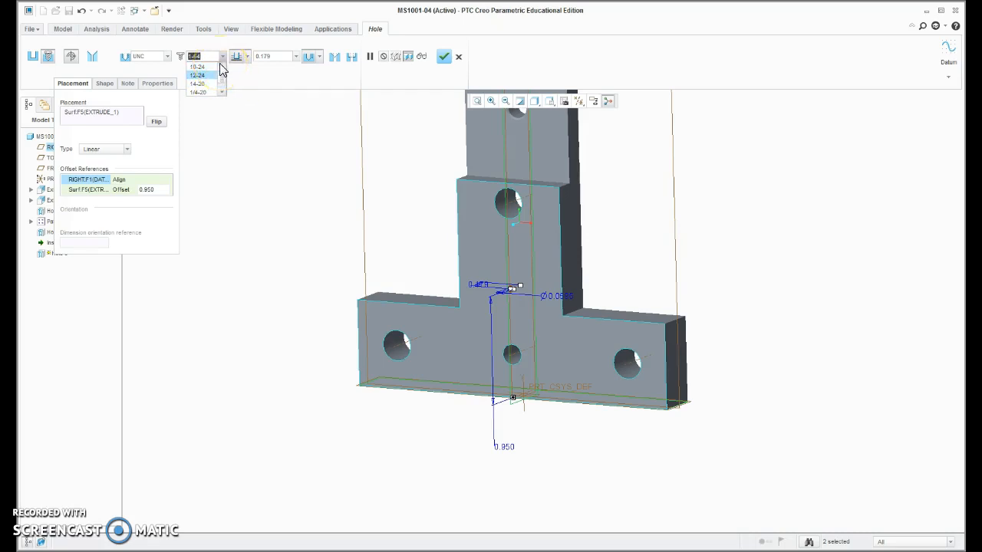
left_click(221, 92)
left_click(205, 68)
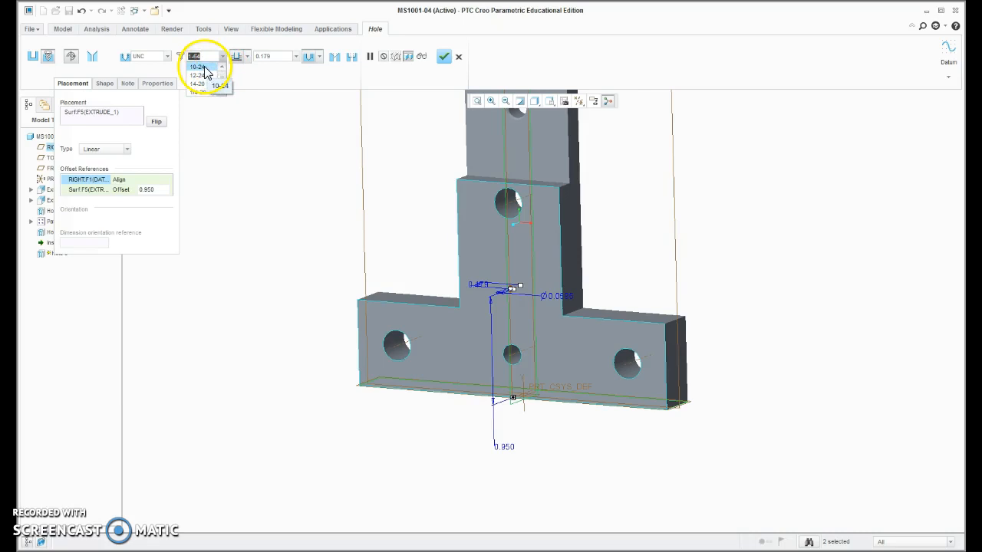
left_click(205, 69)
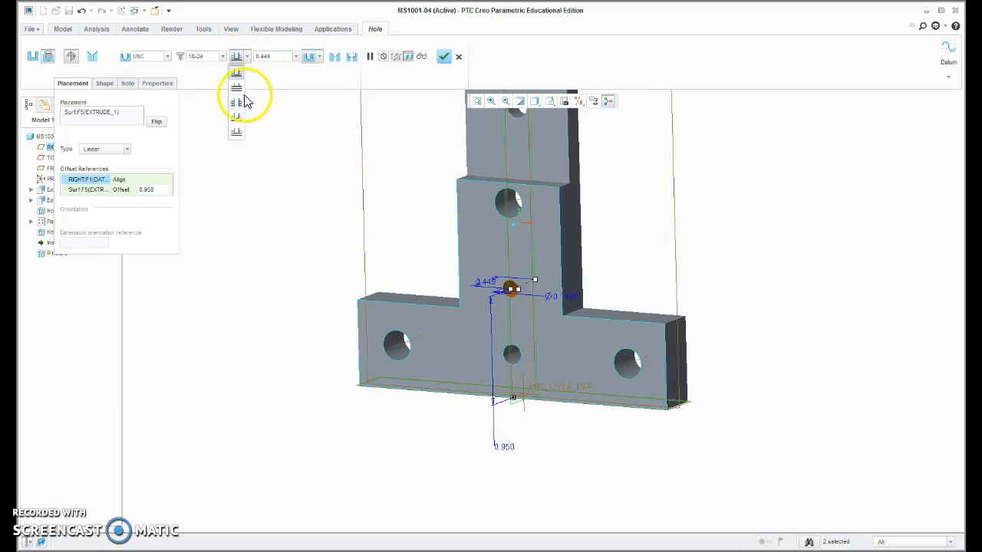
Step: Make the tapped front hole go through all with a thru thread, and complete it
left_click(240, 108)
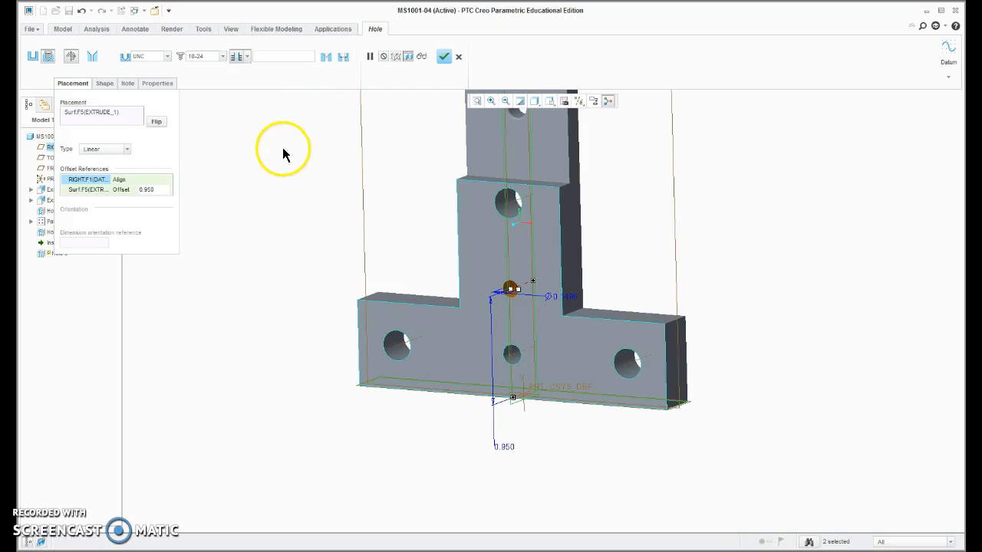
left_click(104, 83)
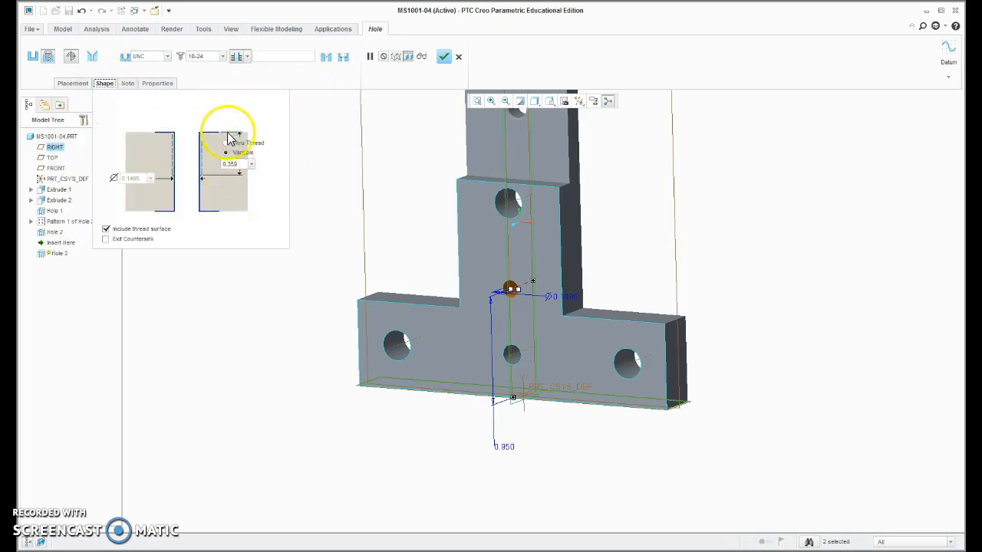
left_click(226, 143)
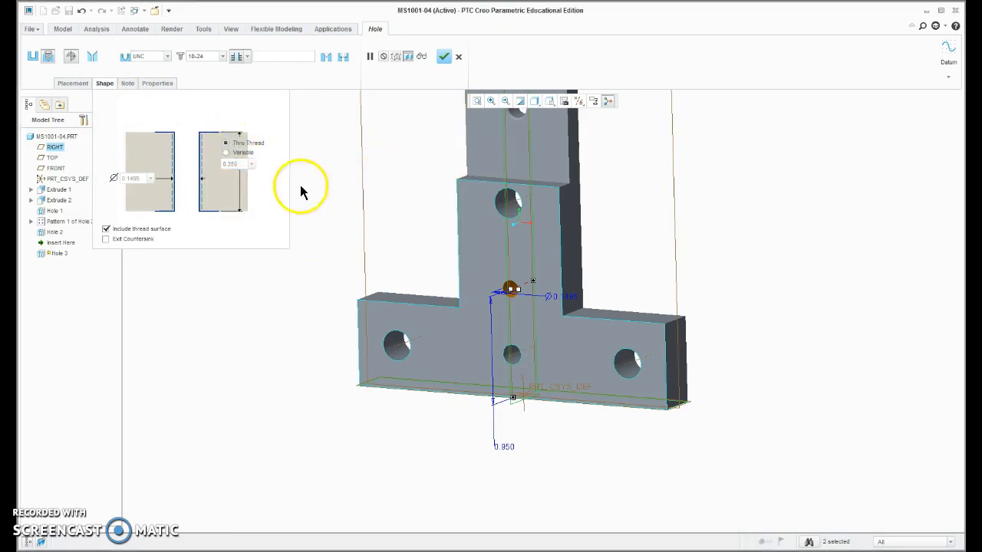
left_click(444, 57)
left_click(781, 221)
Step: Place a hole on the stem's narrow side face, offset 1.43 from the base's bottom face
middle_click_drag(787, 225, 651, 227)
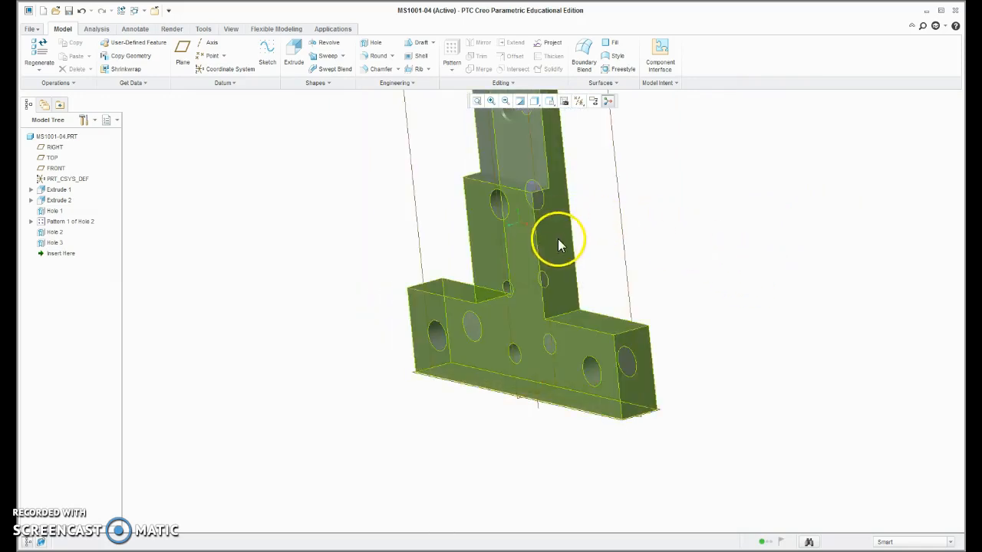
scroll(560, 240, "up", 3)
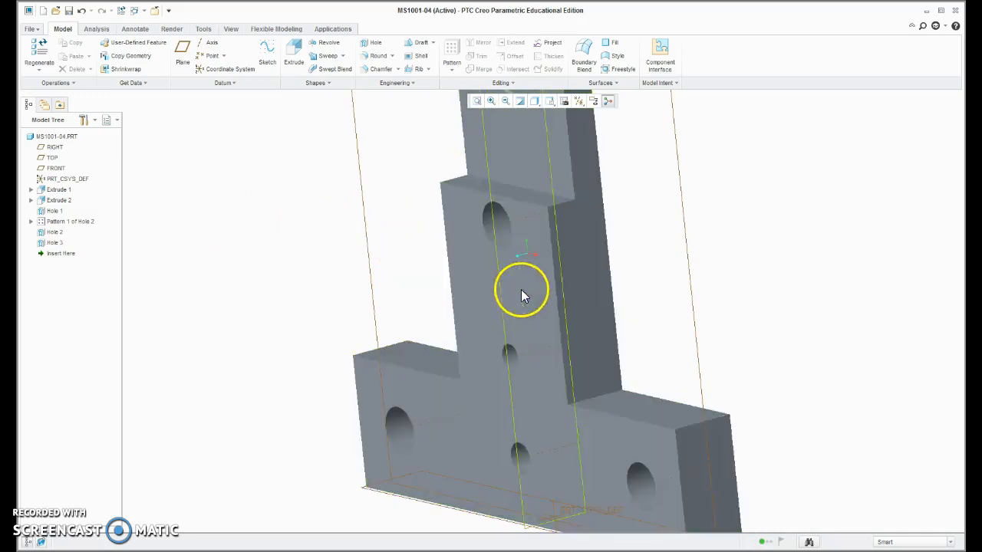
left_click(376, 42)
left_click(585, 282)
middle_click_drag(585, 282, 537, 226)
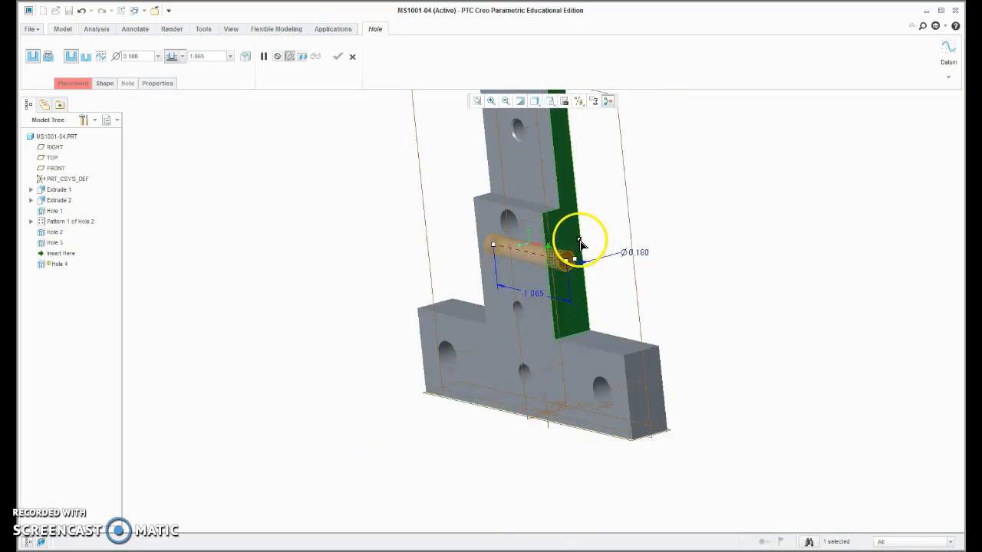
left_click_drag(579, 244, 625, 469)
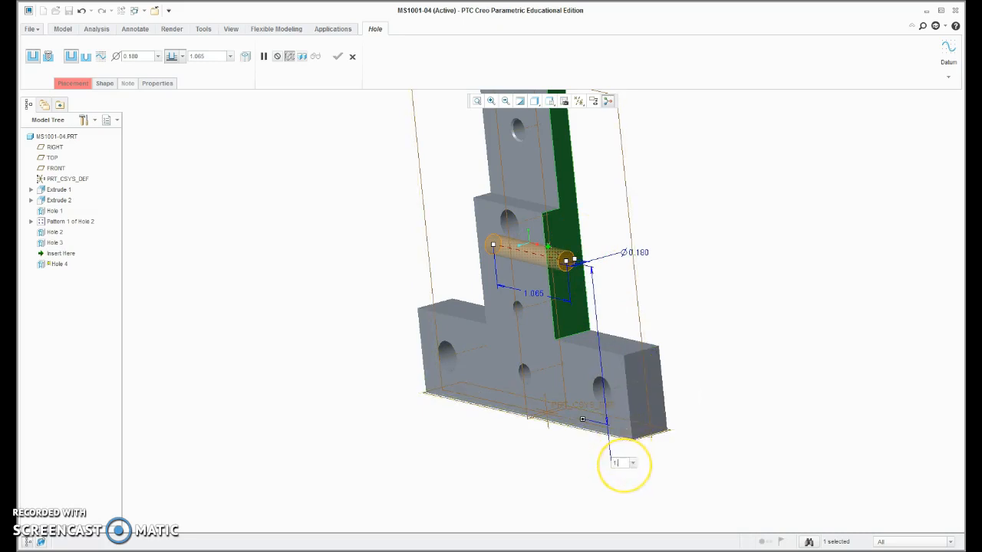
key("Return")
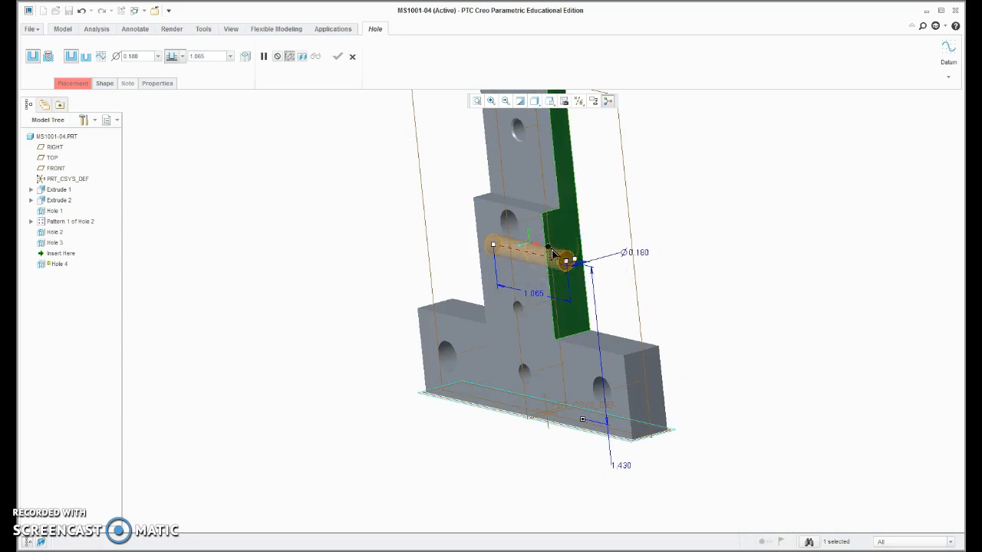
Step: Add the front face as the side hole's second offset reference, with an offset of 0.1875
left_click_drag(553, 255, 537, 288)
double_click(549, 277)
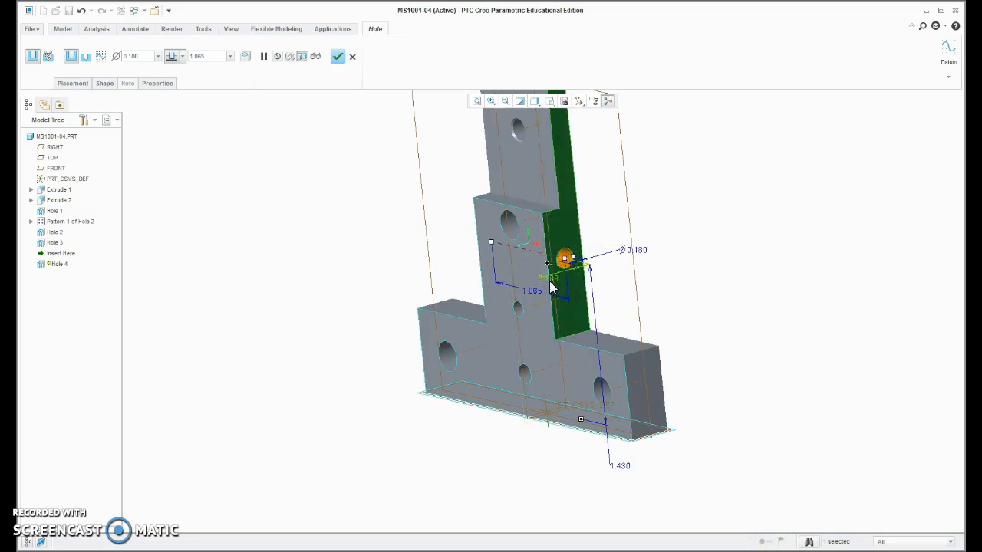
key("BackSpace")
left_click(517, 234)
left_click(764, 268)
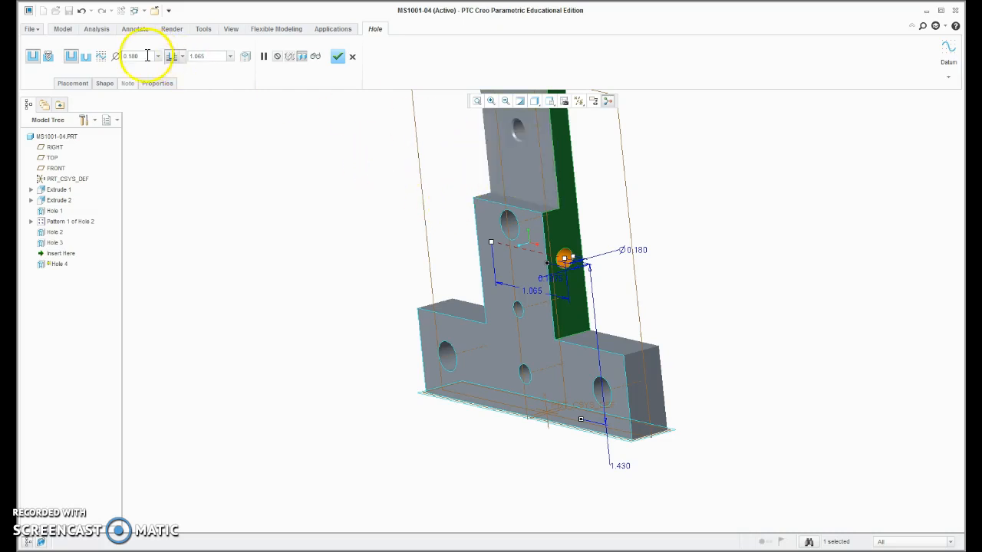
Step: Convert the side hole to a standard UNC tapped hole with a 10-24 thread
left_click(50, 59)
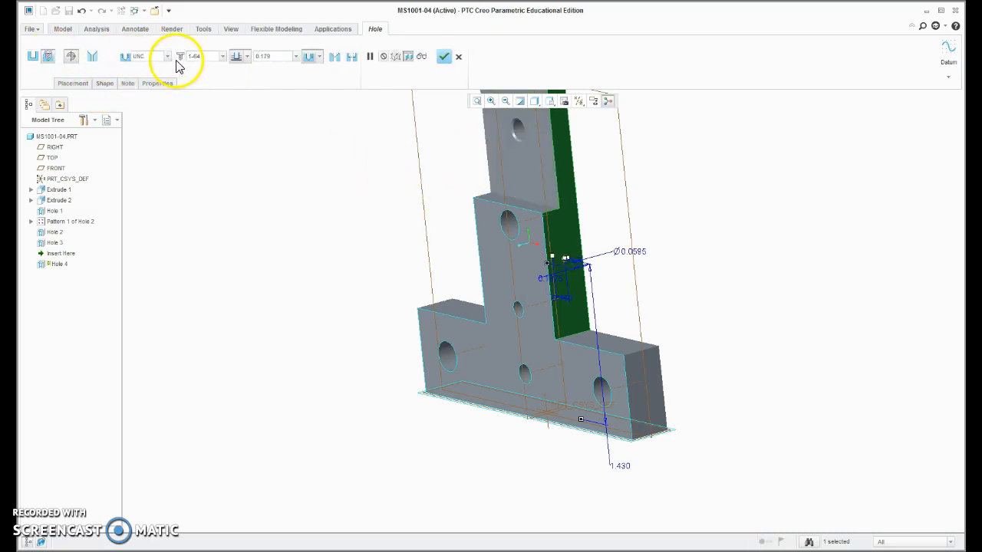
middle_click_drag(526, 238, 555, 231)
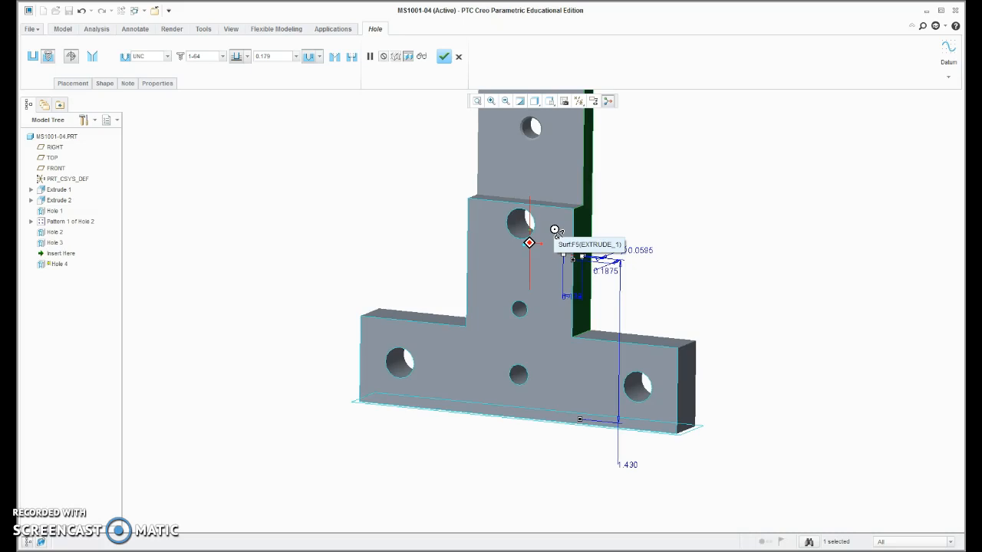
middle_click_drag(555, 230, 552, 228)
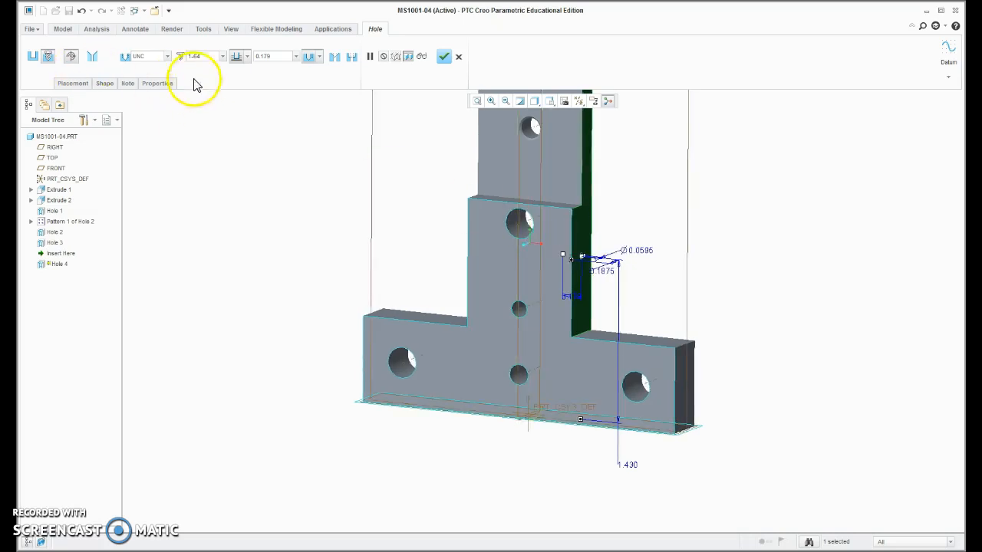
left_click(224, 58)
left_click(205, 73)
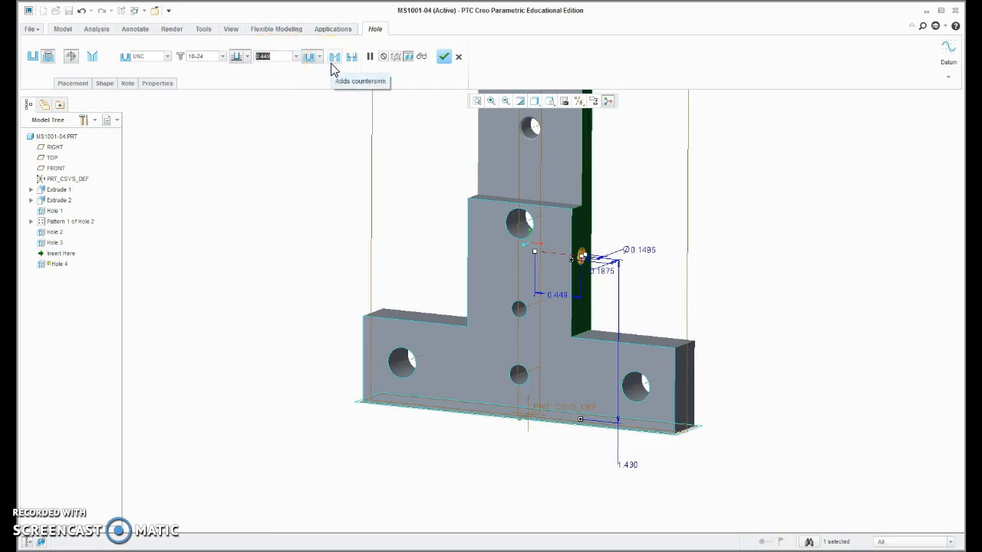
Step: Set the tapped side hole's drill depth to 0.375
key("BackSpace")
key("Return")
middle_click_drag(538, 299, 570, 281)
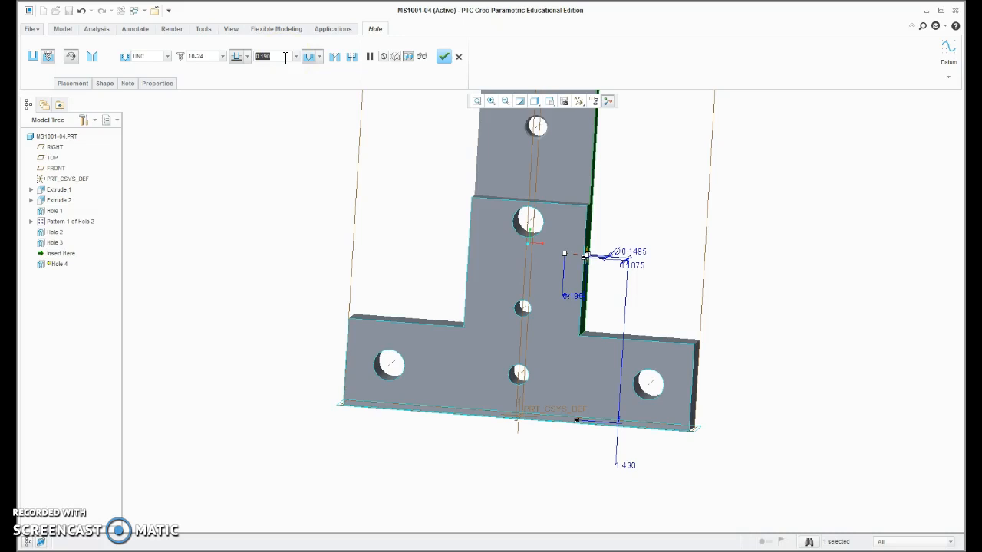
key("BackSpace")
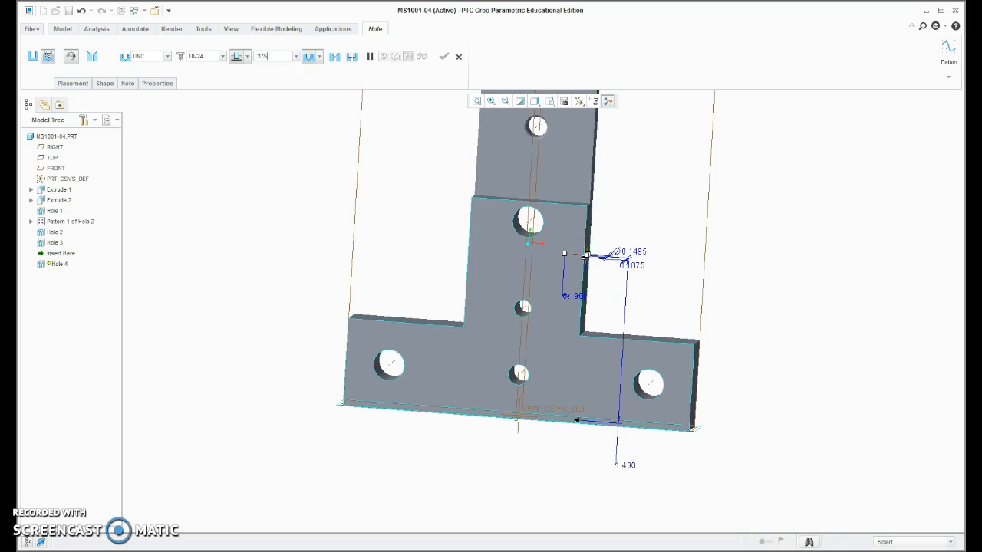
key("Return")
Step: Set the side hole's variable thread depth to 0.190 and complete the hole
left_click(104, 84)
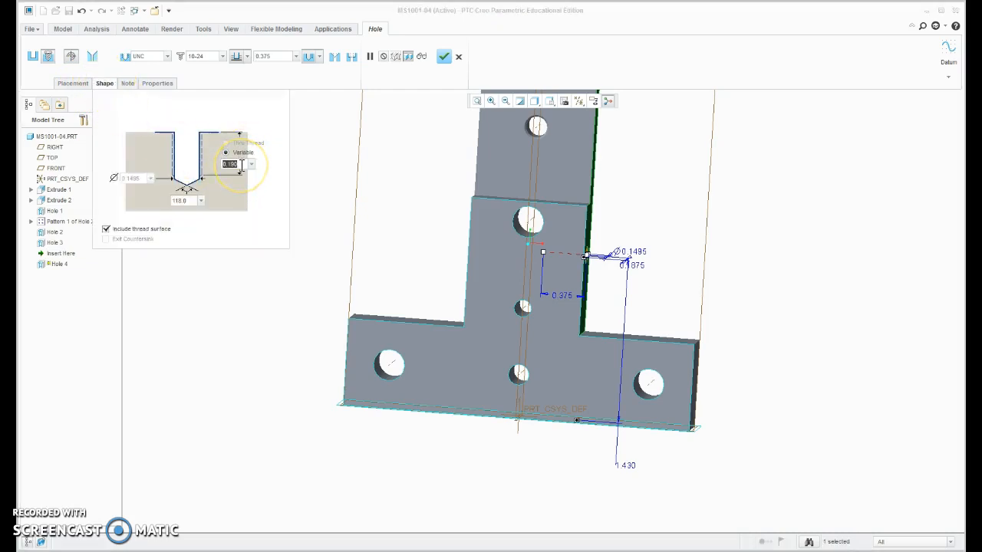
key("BackSpace")
type(".19")
key("Return")
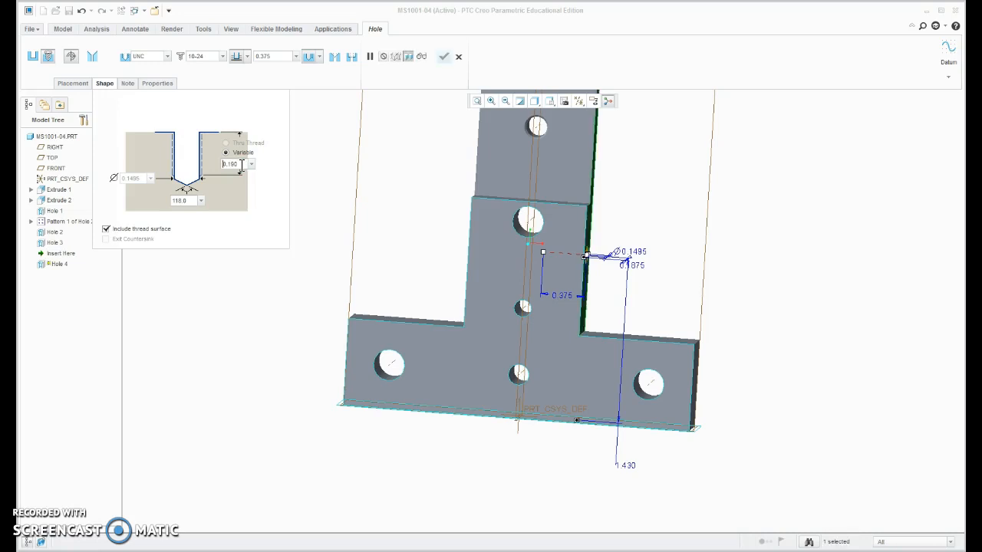
left_click(314, 225)
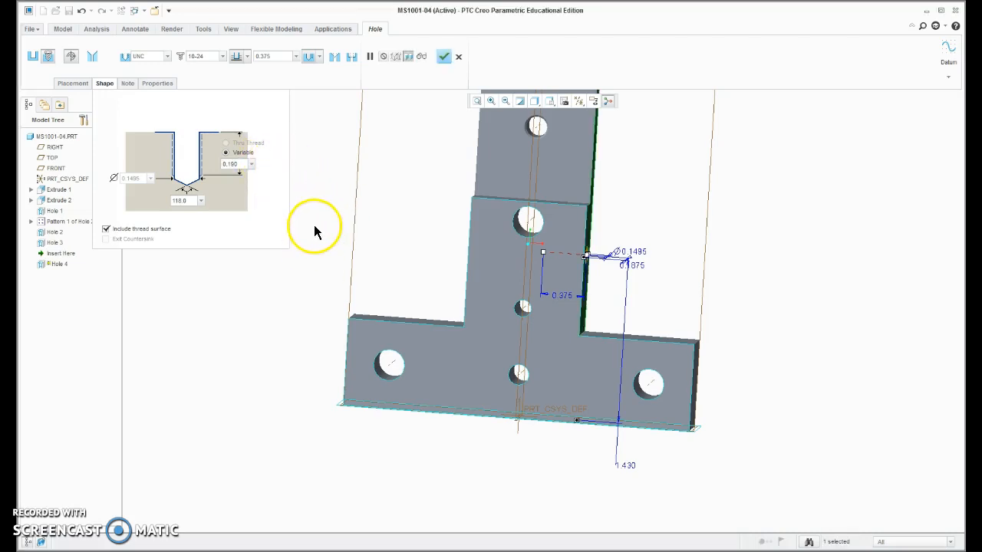
middle_click(412, 201)
scroll(618, 260, "down", 2)
scroll(632, 263, "up", 3)
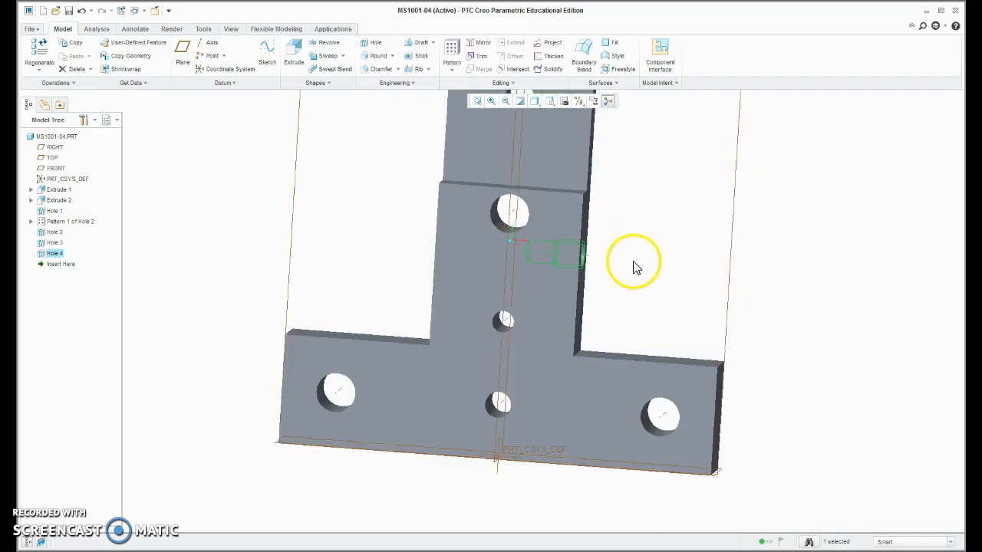
Step: Place a hole on the stem's opposite narrow side face, offset 1.43 from the base's bottom face
middle_click_drag(574, 256, 631, 252)
left_click(375, 43)
left_click(483, 244)
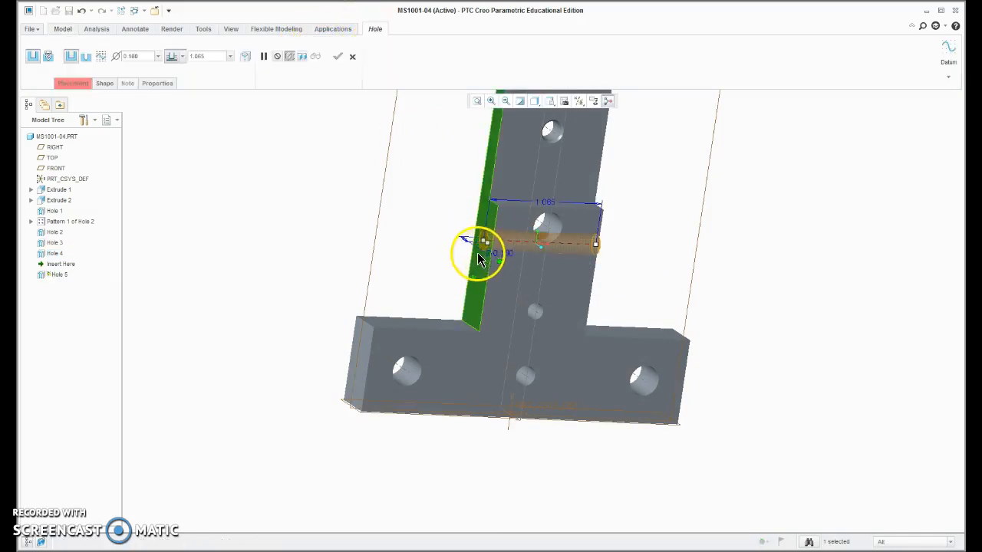
left_click_drag(387, 418, 386, 417)
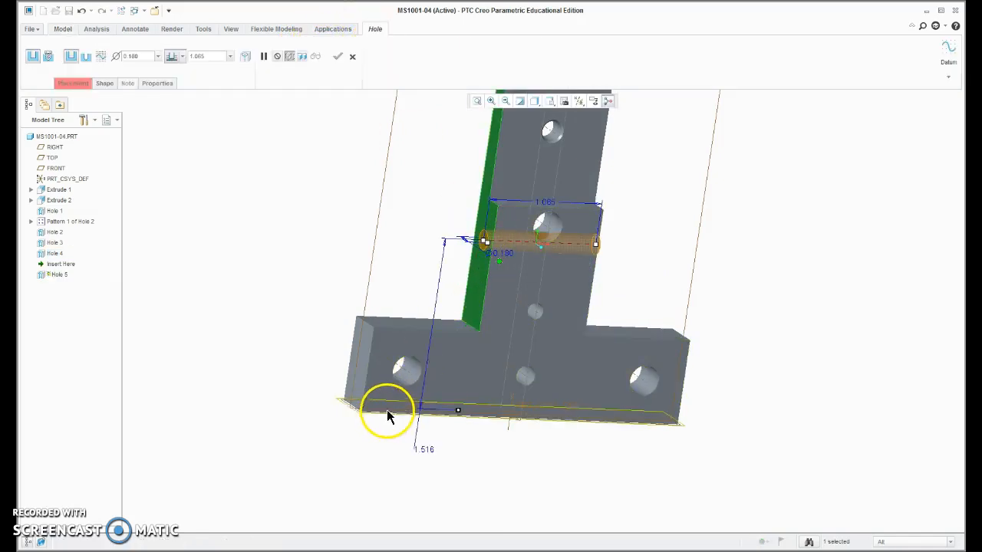
double_click(420, 449)
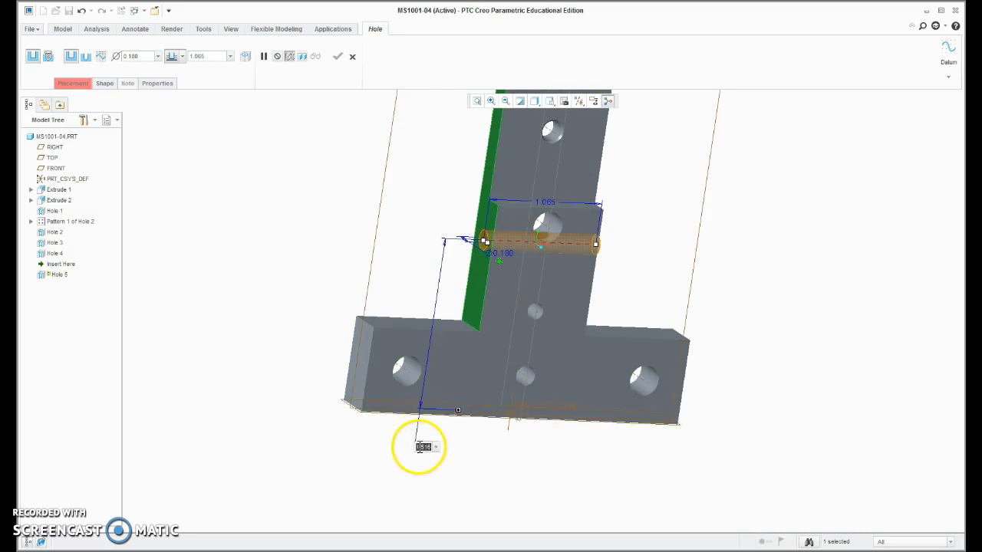
type("1.43")
key("Return")
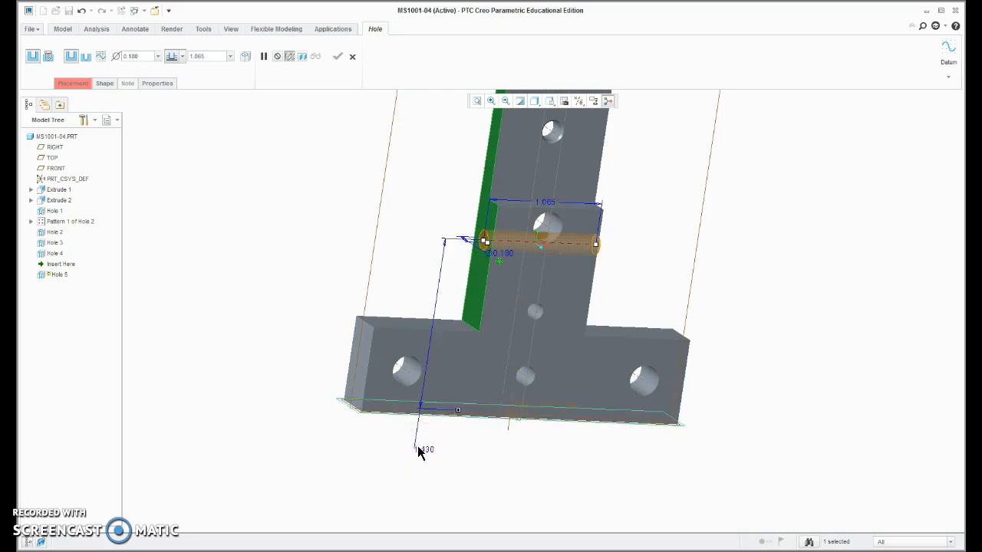
Step: Add the front face as the opposite side hole's second offset reference, with an offset of 0.1875
mouse_move(498, 261)
left_mouse_down()
mouse_move(501, 276)
mouse_move(491, 271)
left_mouse_up()
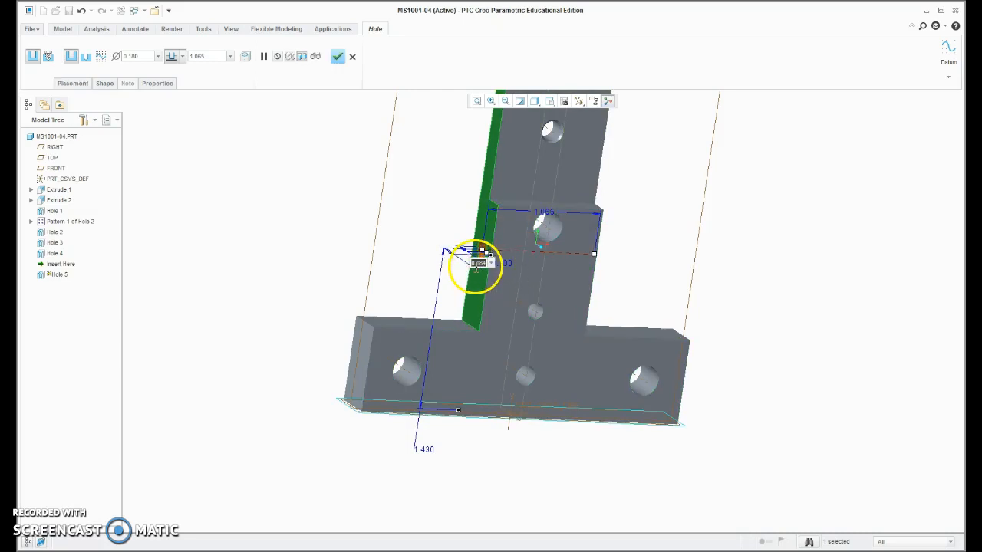
type("5")
key("Return")
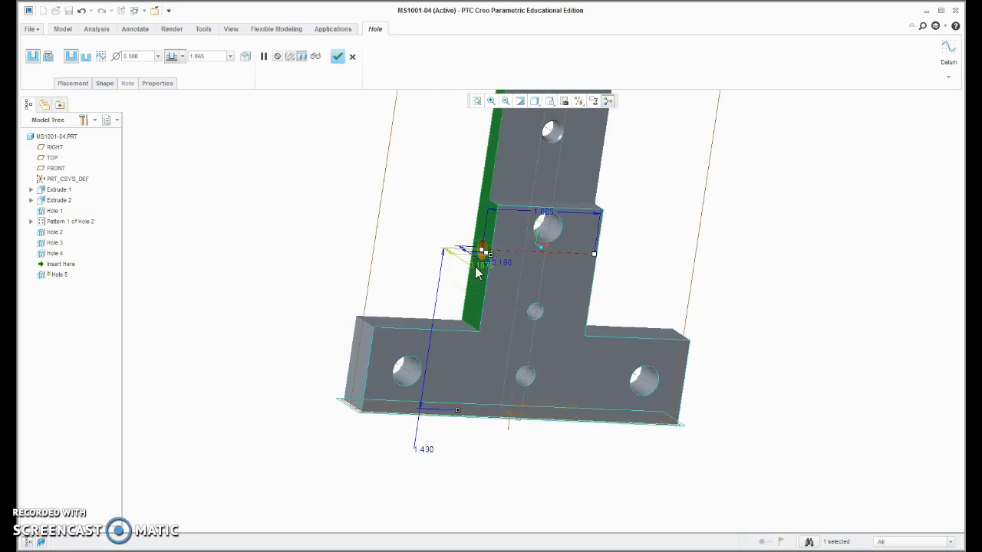
Step: Convert the opposite side hole to a standard UNC 10-24 tapped hole with a drill depth of 0.375
middle_click_drag(427, 228, 443, 252)
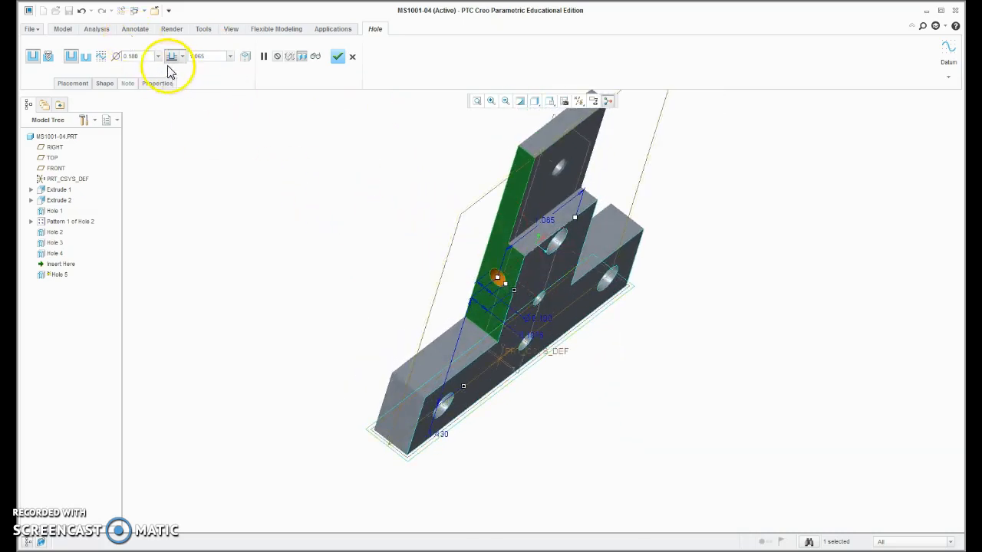
left_click(47, 56)
left_click(223, 57)
left_click(219, 73)
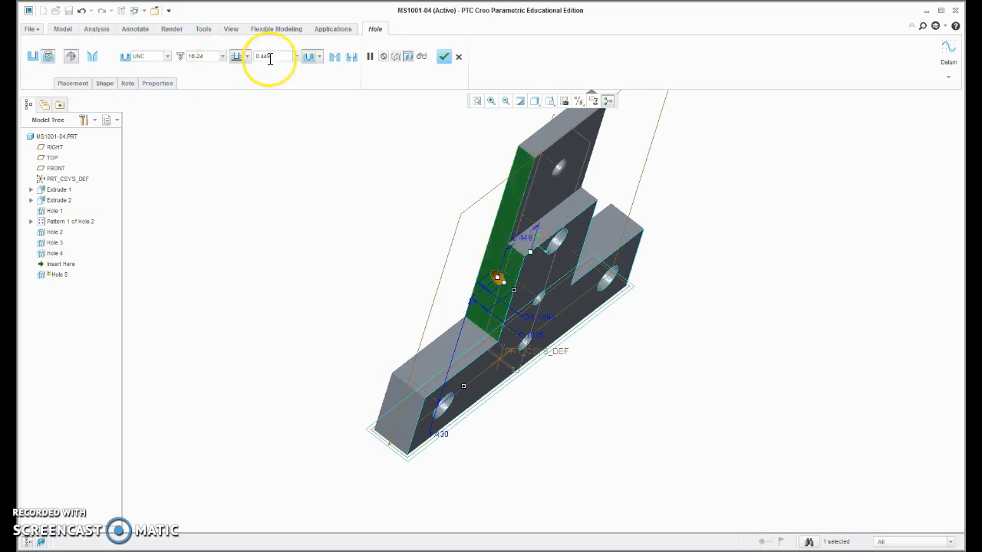
key("BackSpace")
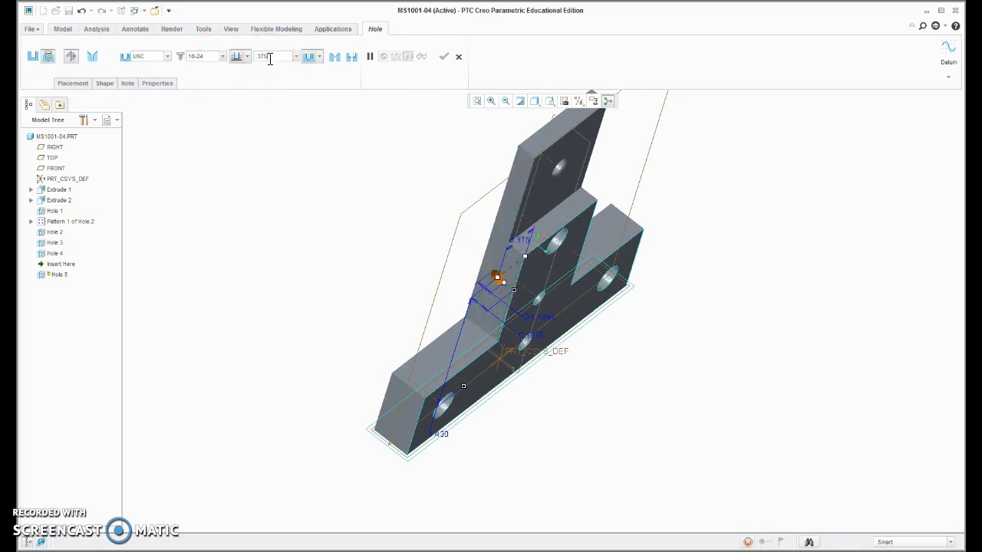
type(".375")
key("Return")
Step: Give the opposite side hole a variable thread depth of 0.190 and complete it
middle_click_drag(573, 259, 513, 208)
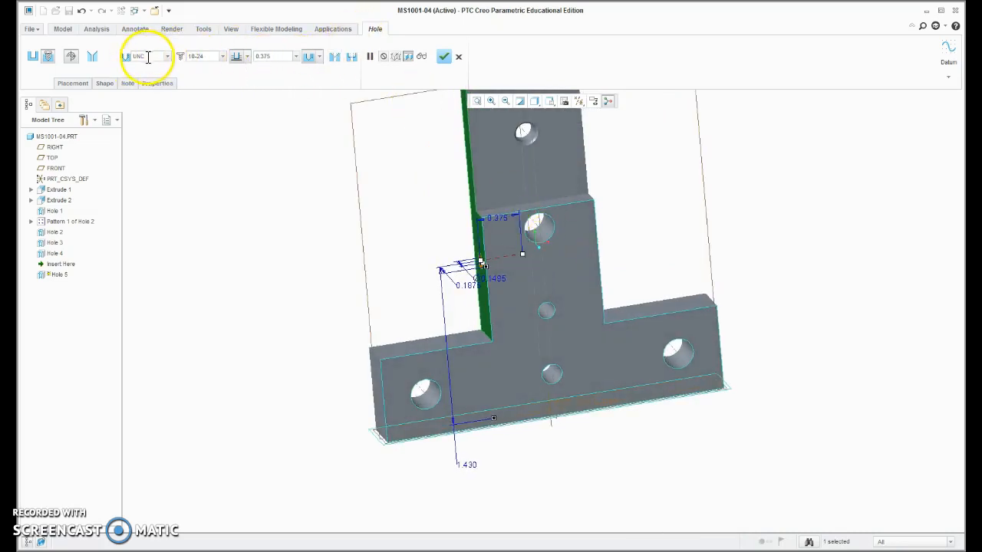
left_click(99, 86)
left_click(238, 164)
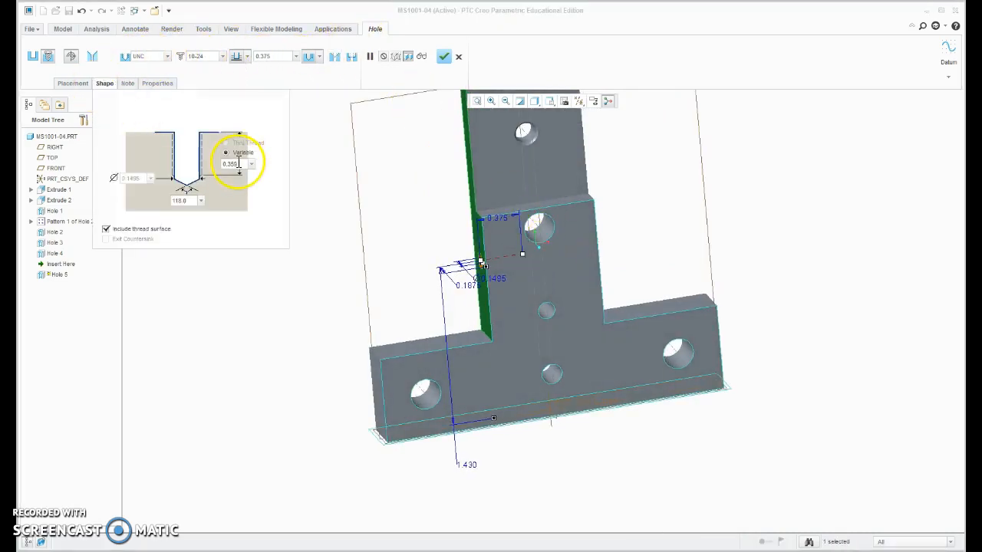
key("BackSpace")
key("Return")
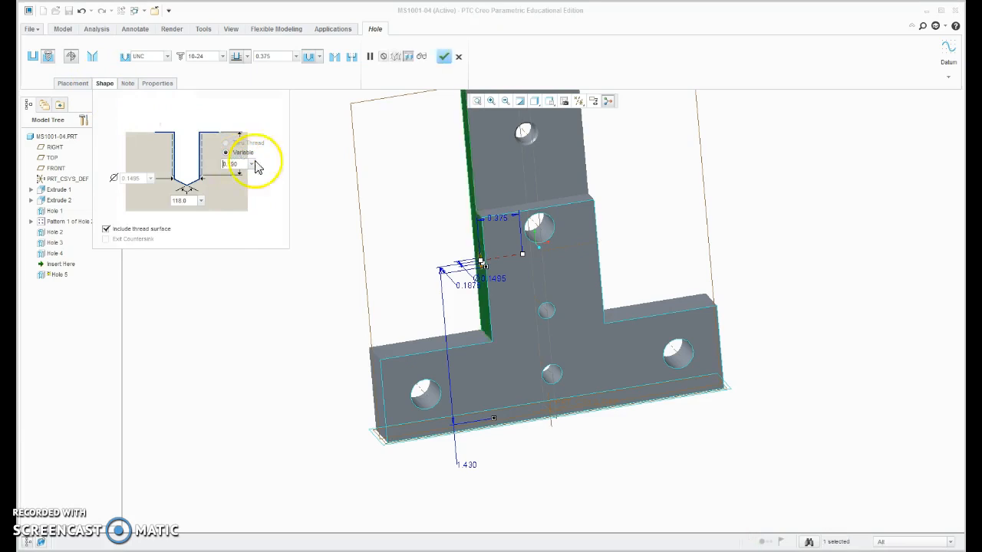
middle_click(306, 279)
left_click(310, 281)
Step: Inspect the two tapped side holes in wireframe and set the model display to Shading With Edges
middle_click_drag(483, 282, 508, 269)
left_click(535, 103)
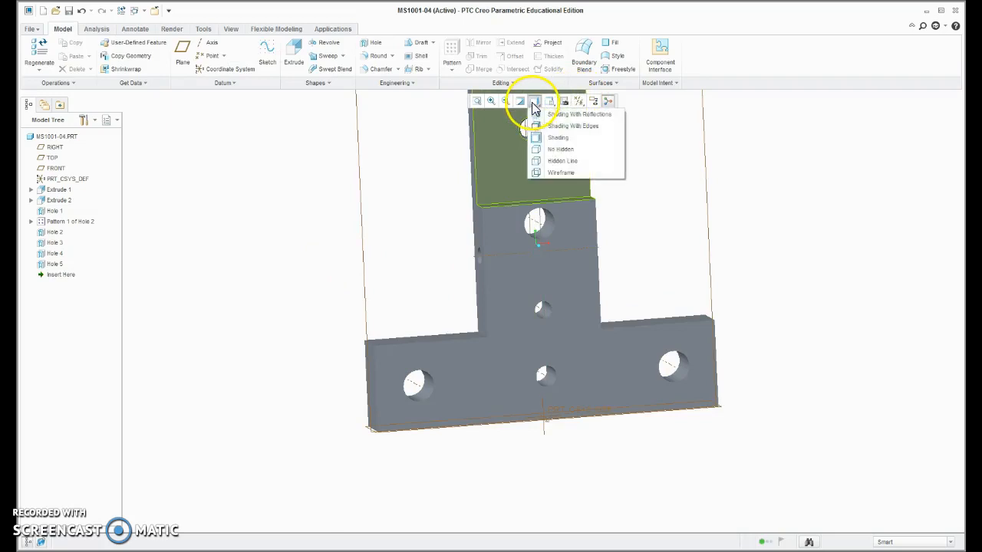
left_click(561, 174)
middle_click_drag(669, 205, 658, 208)
left_click(535, 103)
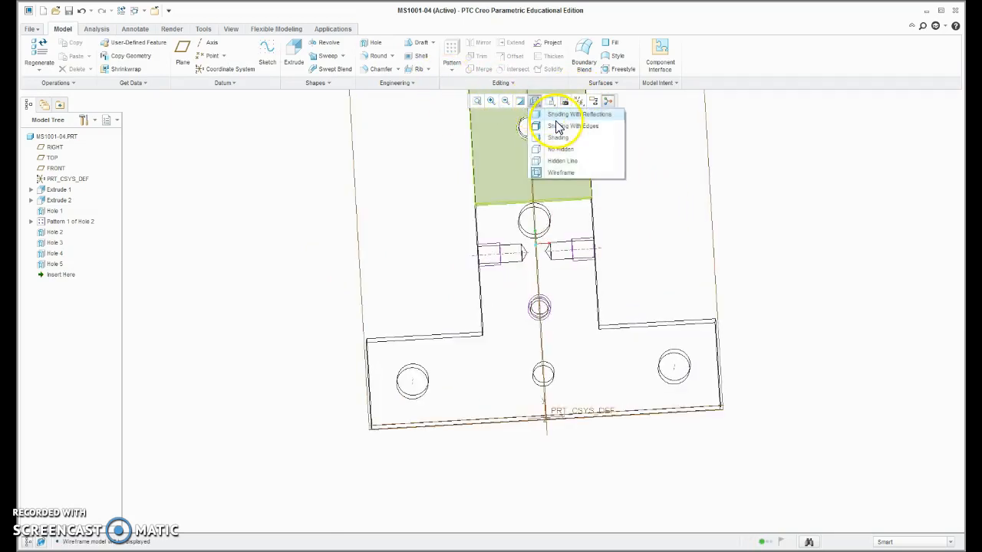
left_click(562, 126)
middle_click_drag(782, 261, 772, 267)
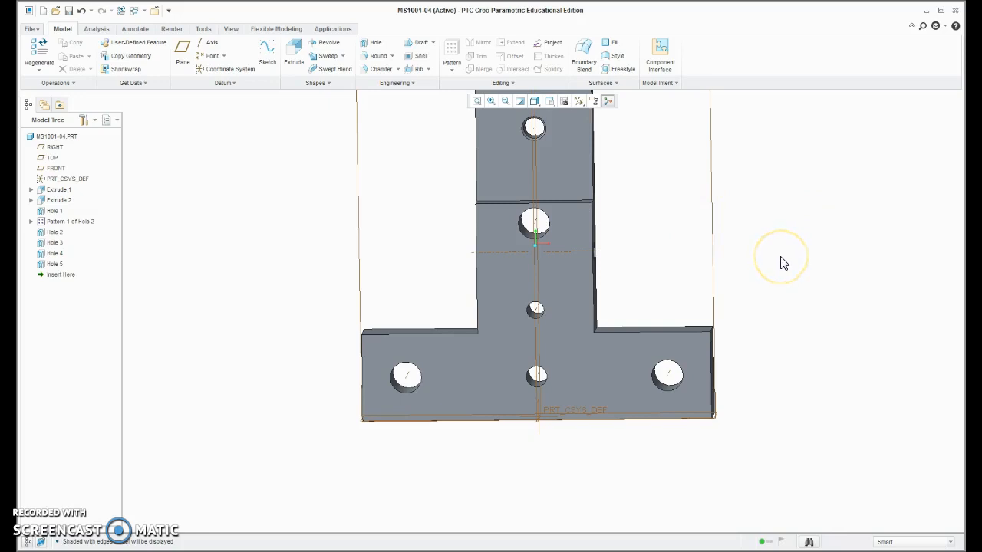
Step: Place a hole on the stem's lower front face, offset 1.43 from the base's bottom face
left_click(370, 47)
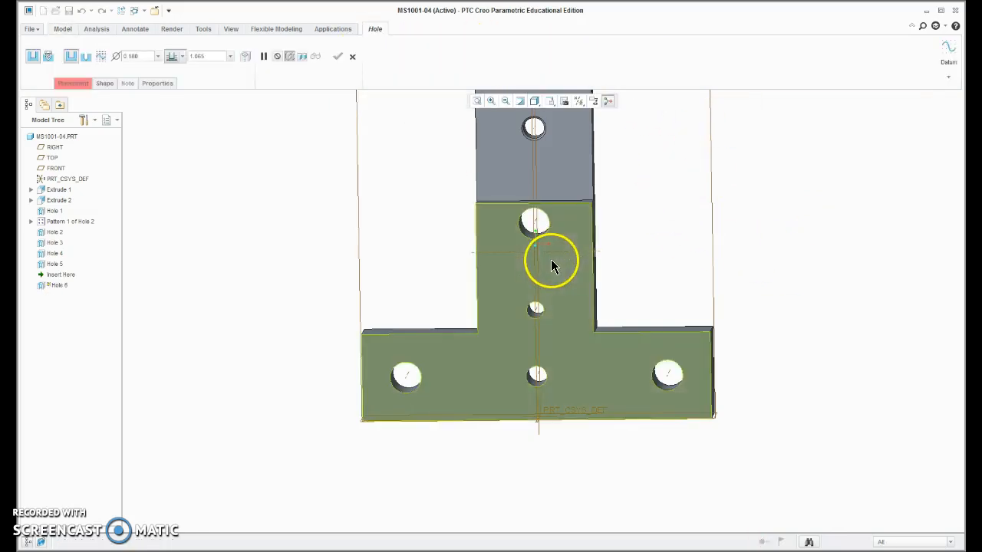
left_click(550, 260)
left_click_drag(582, 293, 607, 421)
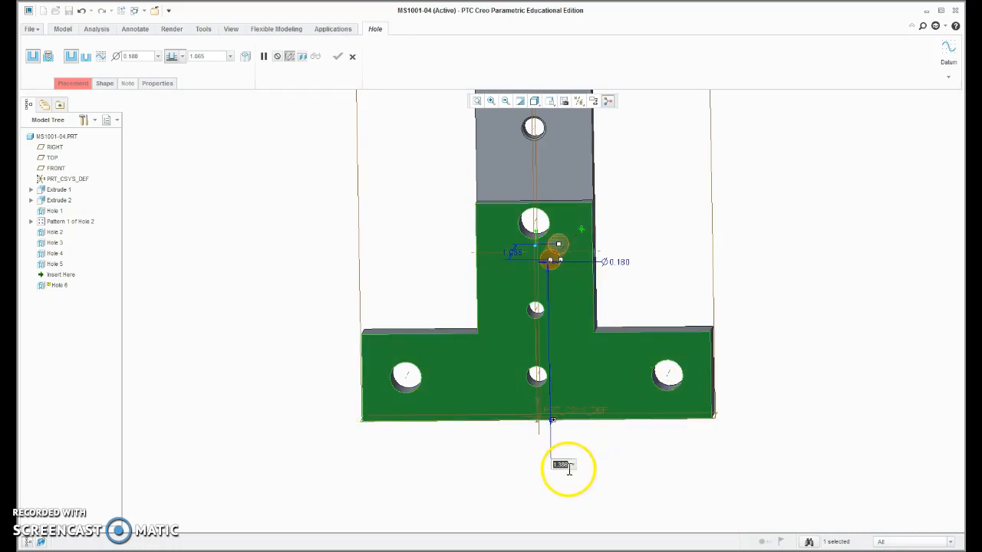
left_click(568, 469)
type("1.43")
key("Return")
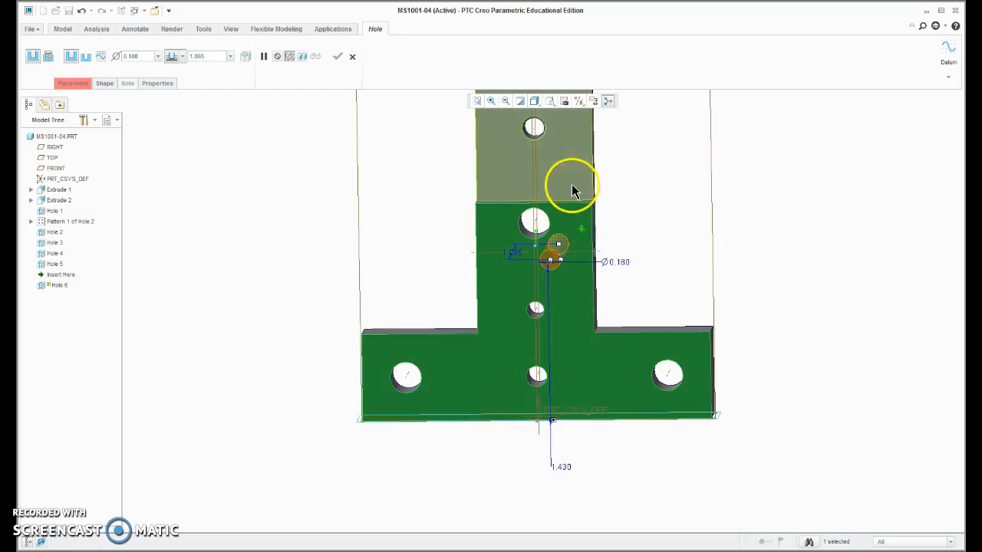
Step: Add the vertical centre datum plane as the front hole's second offset reference, with an offset of 0.125
left_click_drag(582, 234, 535, 278)
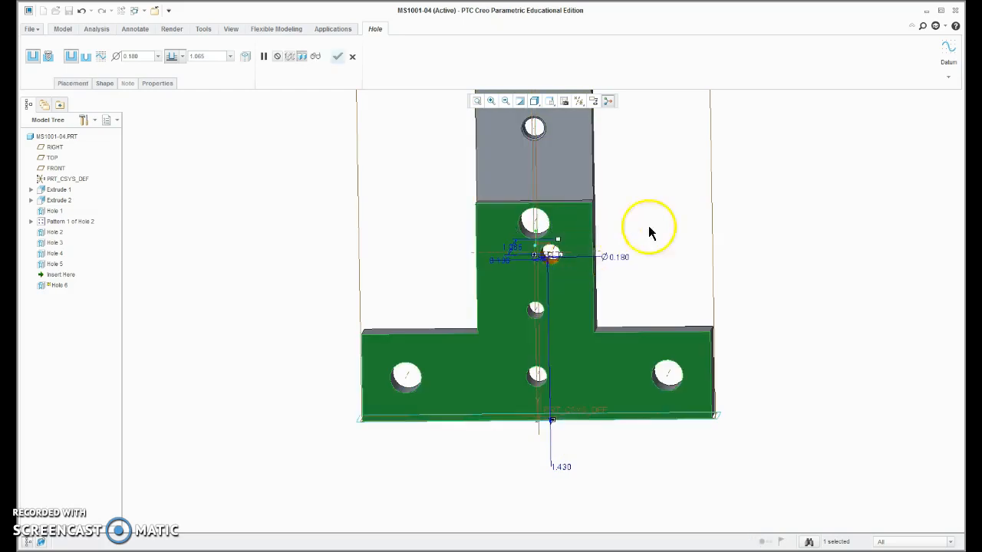
double_click(505, 263)
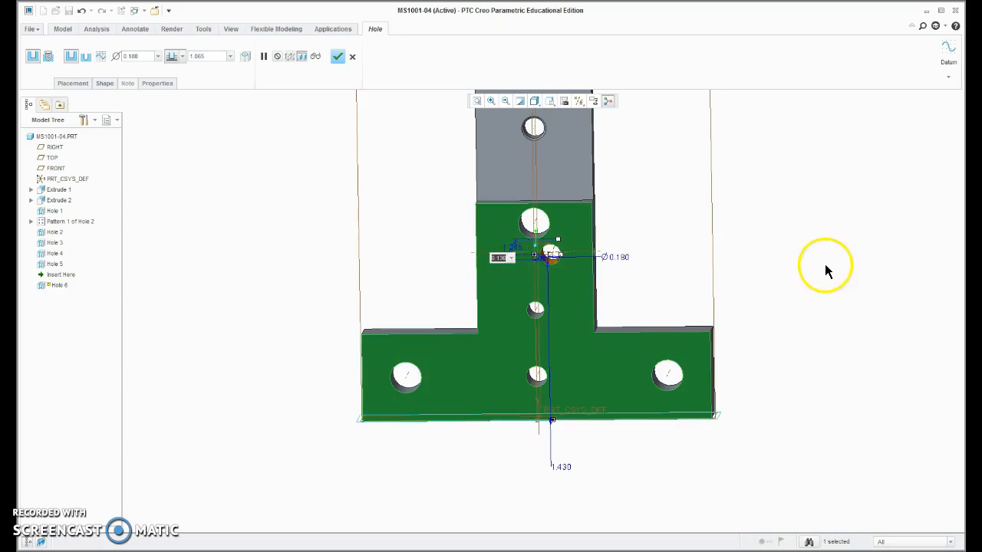
key("Return")
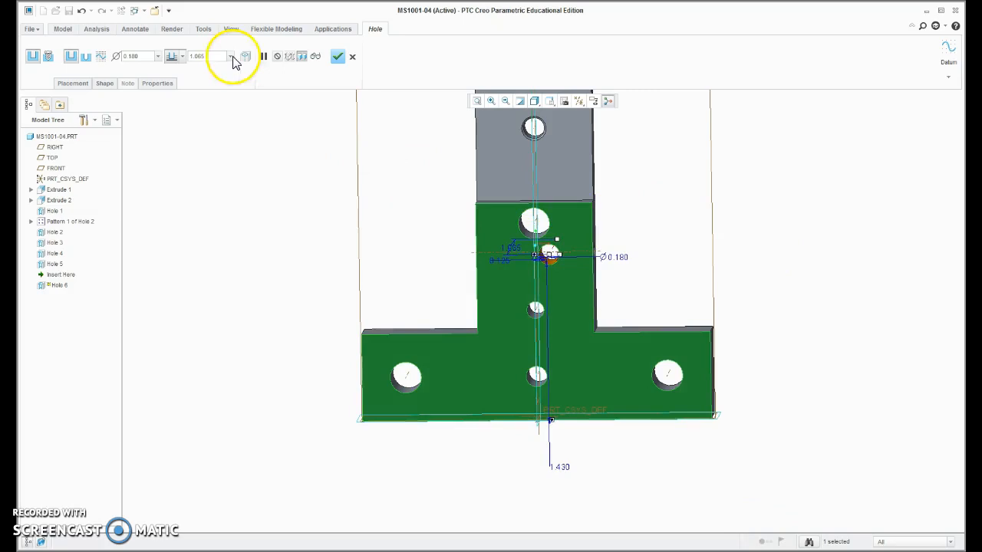
Step: Set the front hole's diameter to 0.180 and its depth to 0.1875
key("Return")
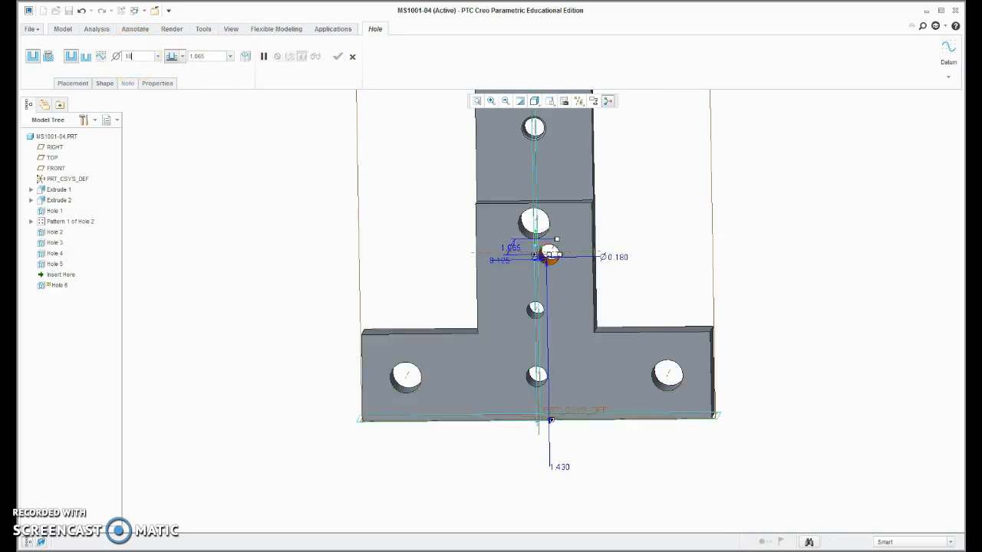
left_click(198, 56)
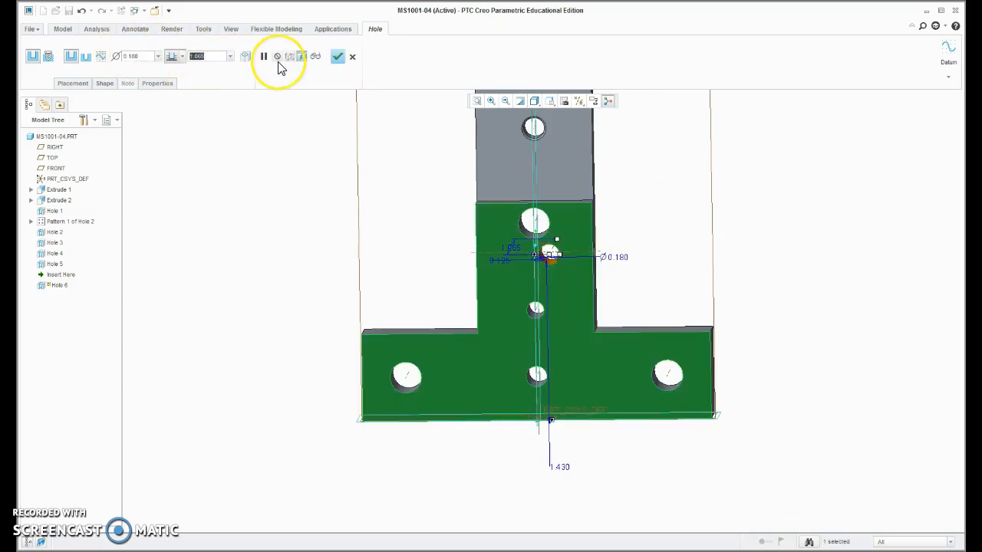
type(".1875")
key("Return")
Step: Give the blind front hole the standard drill hole profile and complete it
middle_click_drag(526, 123, 554, 240)
scroll(547, 253, "up", 5)
left_click(86, 56)
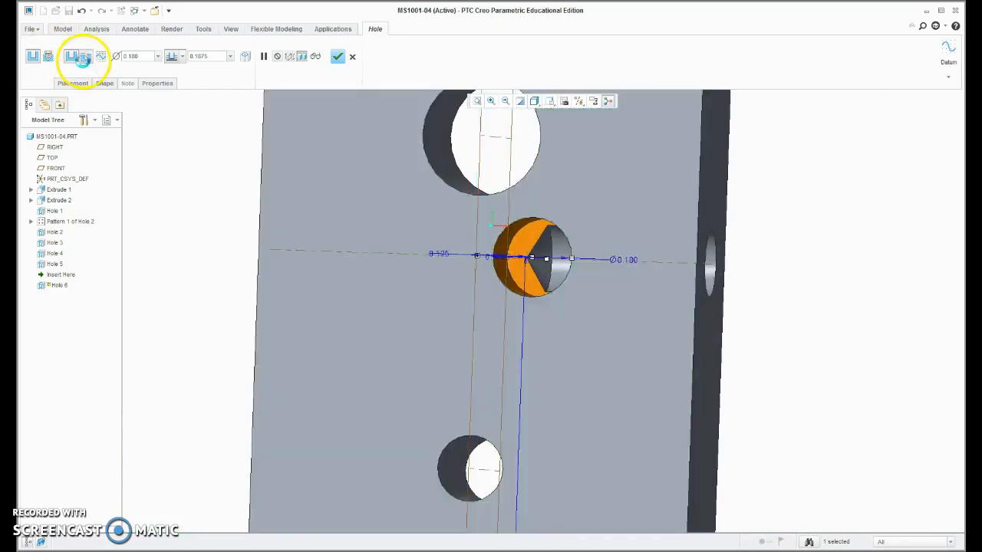
middle_click_drag(208, 136, 561, 309)
middle_click_drag(717, 354, 784, 302)
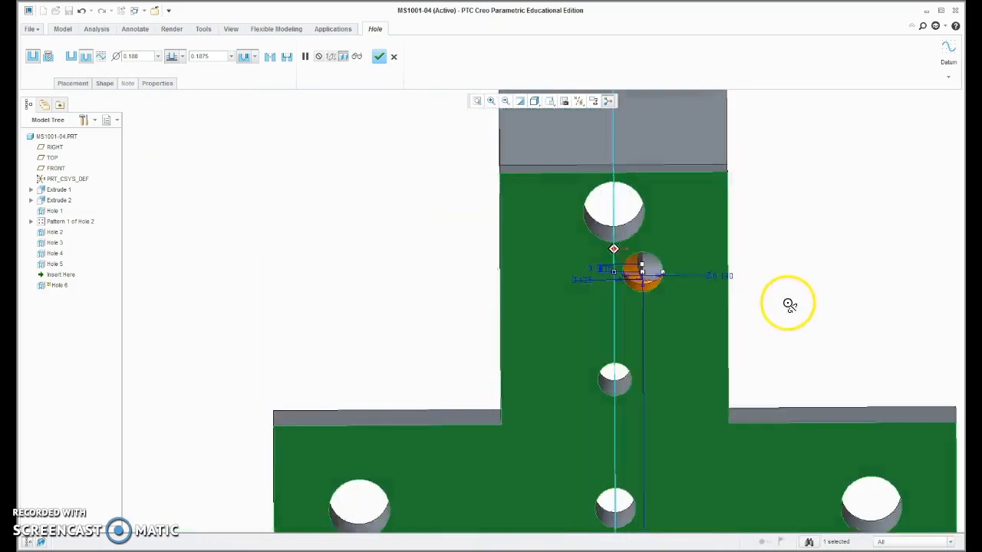
middle_click_drag(638, 267, 747, 300)
middle_click(763, 301)
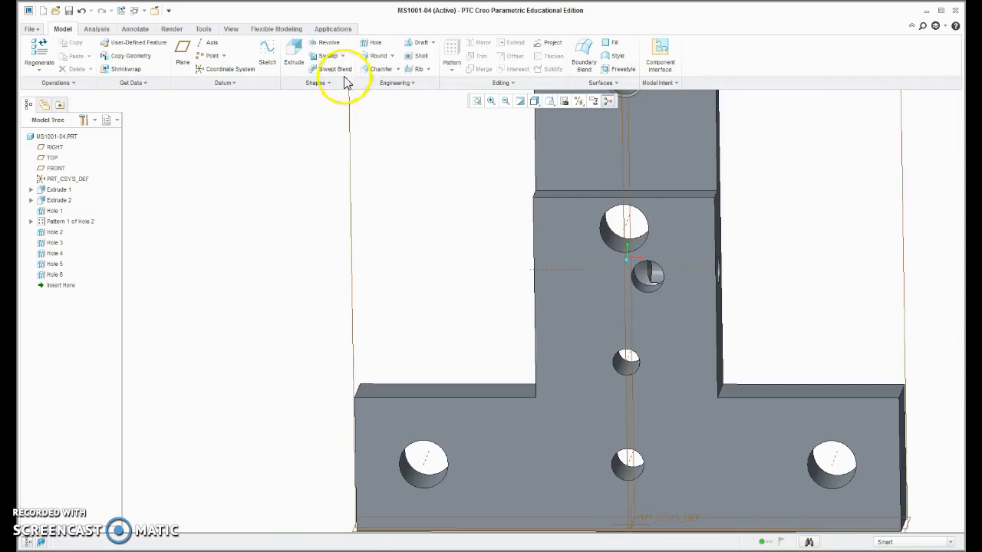
Step: Place a second hole on the stem's lower front face, mirroring the existing blind hole, offset 1.43 from the base's bottom and 0.125 from the vertical centre plane
left_click(374, 44)
left_click(596, 284)
scroll(602, 295, "up", 2)
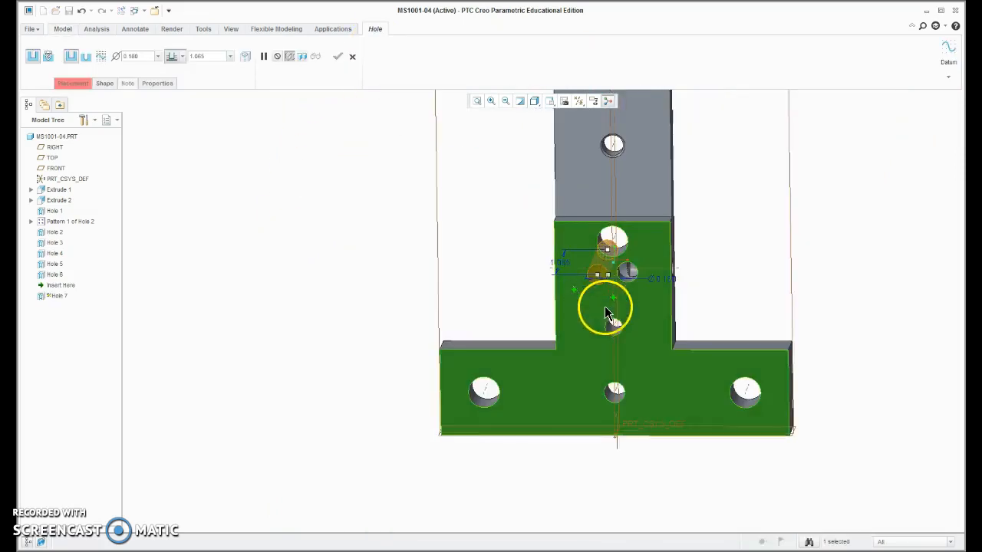
left_click_drag(610, 311, 545, 434)
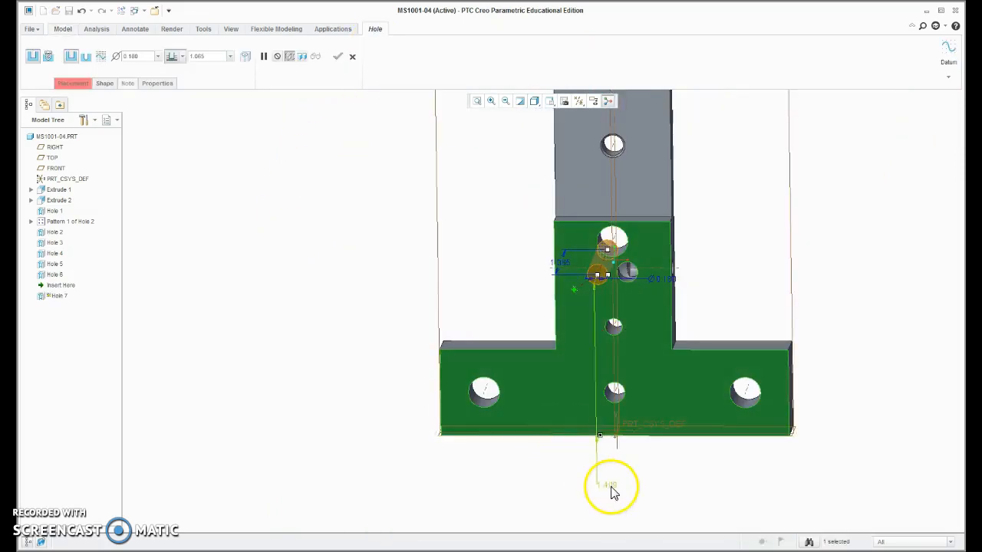
type("30")
key("Return")
left_click_drag(574, 289, 612, 290)
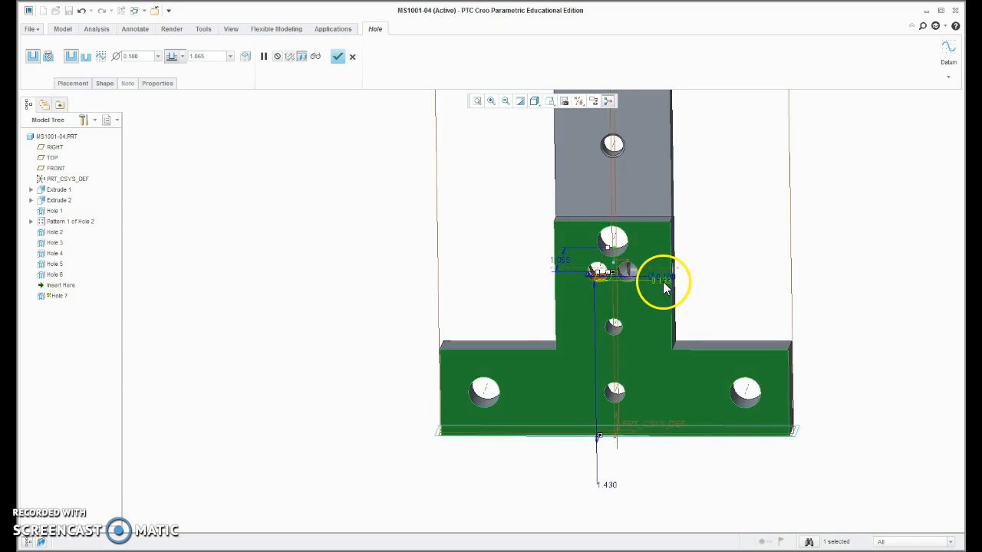
key("Return")
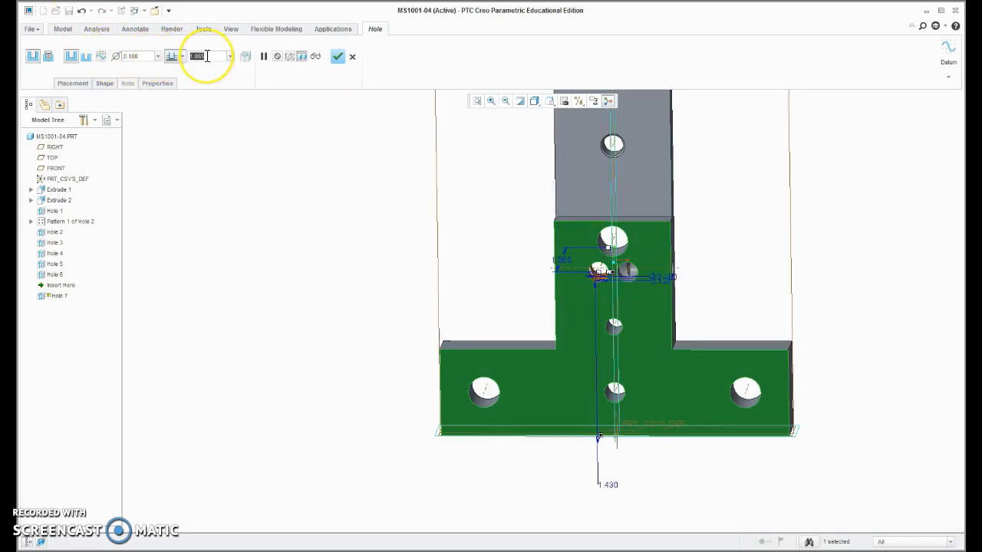
Step: Set the second blind front hole's depth to 0.1875, give it the standard drill hole profile and complete it
key("BackSpace")
type(".18")
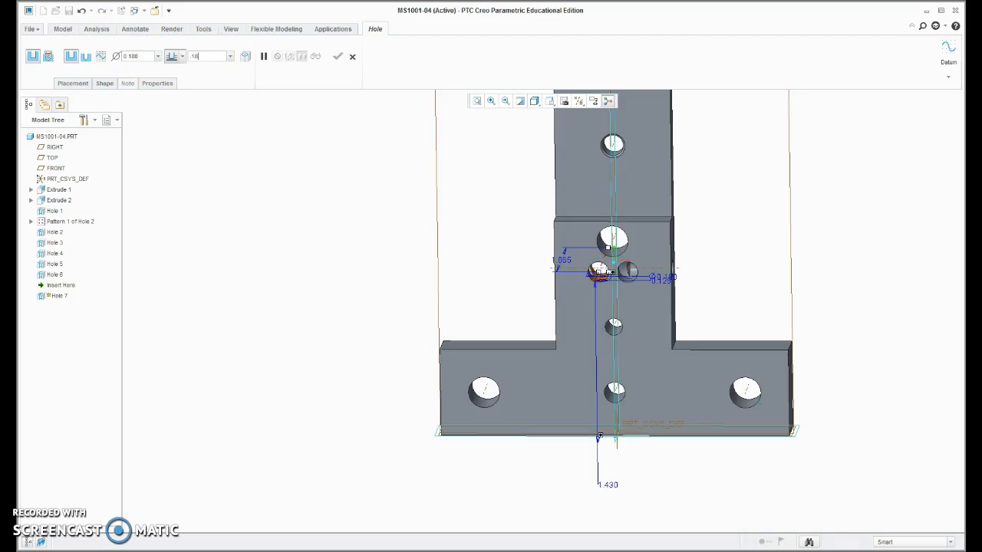
type("75")
key("Return")
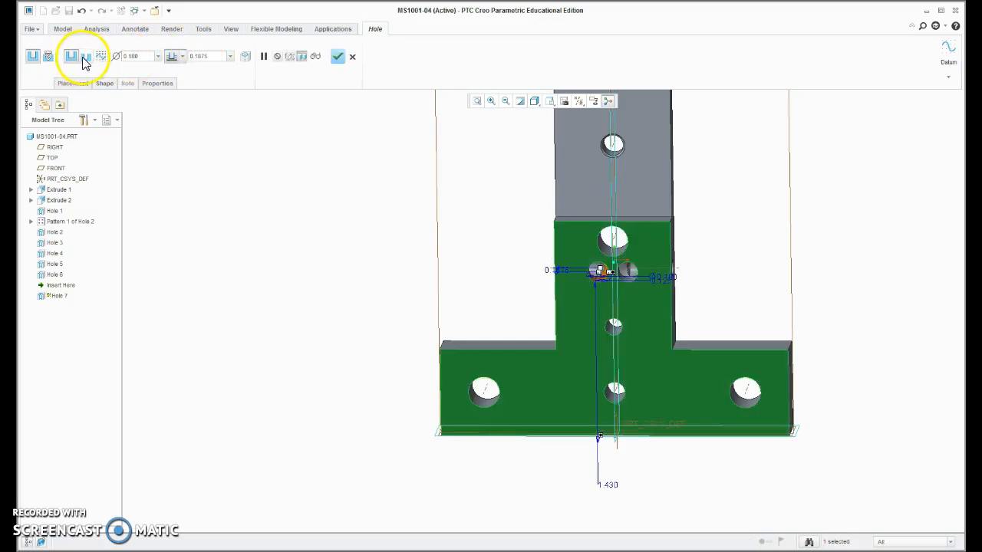
scroll(607, 270, "down", 5)
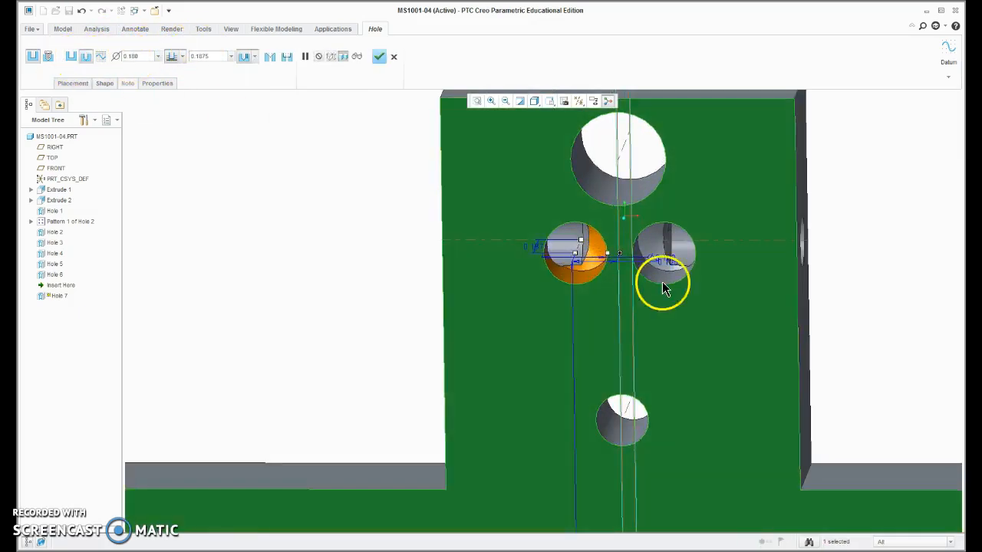
middle_click(663, 289)
scroll(525, 338, "up", 5)
middle_click_drag(640, 350, 697, 372)
left_click(405, 263)
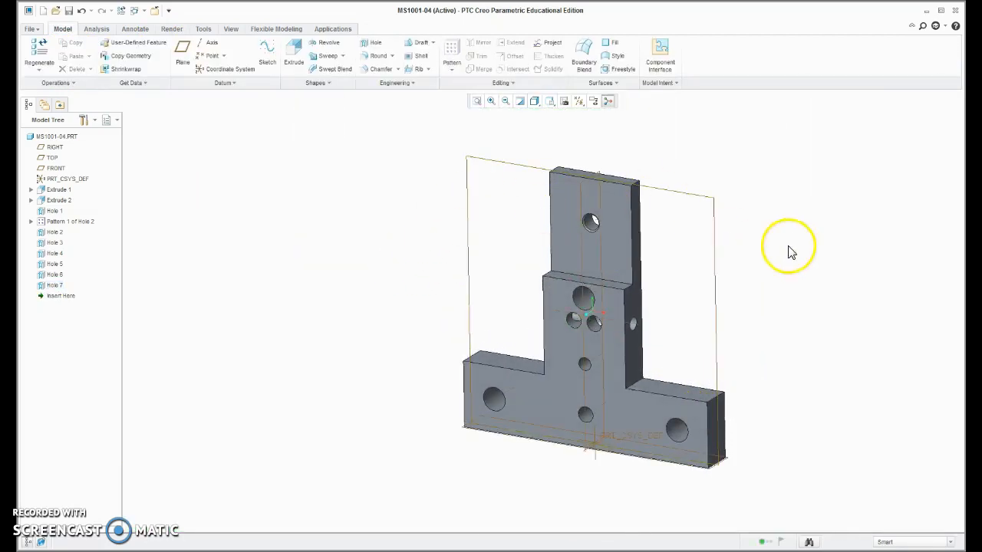
Step: Round the two inner corner edges where the stem meets the base
left_click(378, 56)
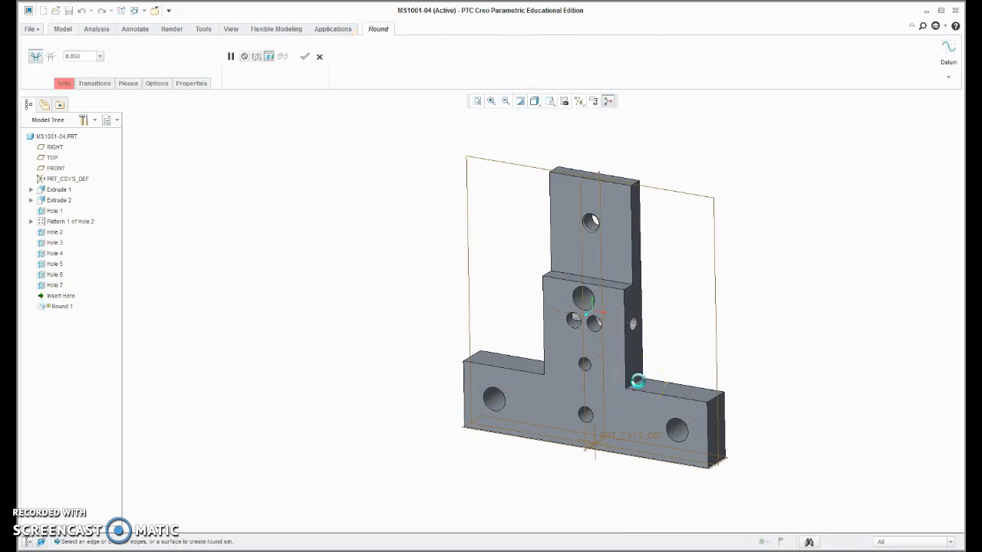
left_click(637, 381)
left_click(552, 371, "ctrl")
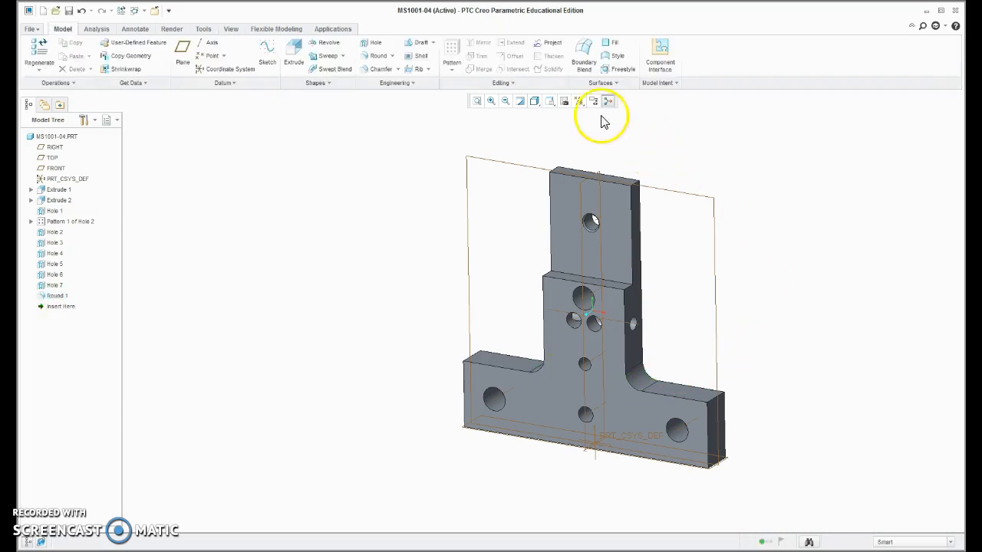
Step: Show the part in a saved isometric orientation and save it as MS1001-04
left_click(551, 105)
left_click(571, 121)
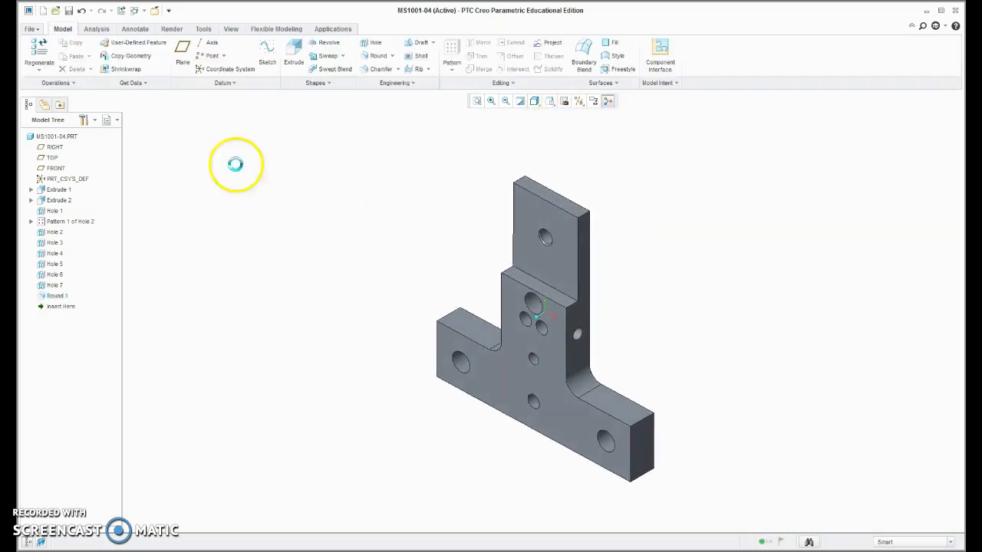
left_click(69, 12)
key("Return")
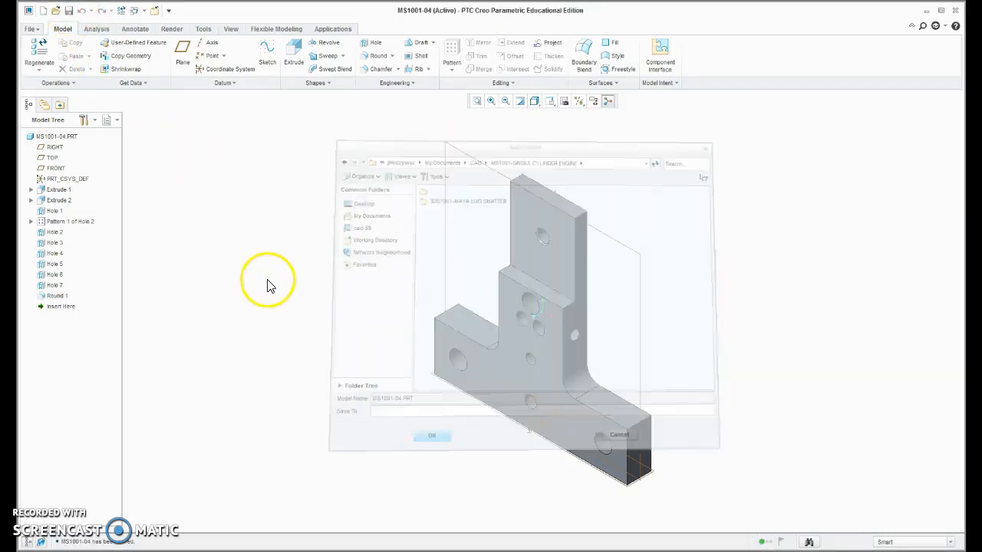